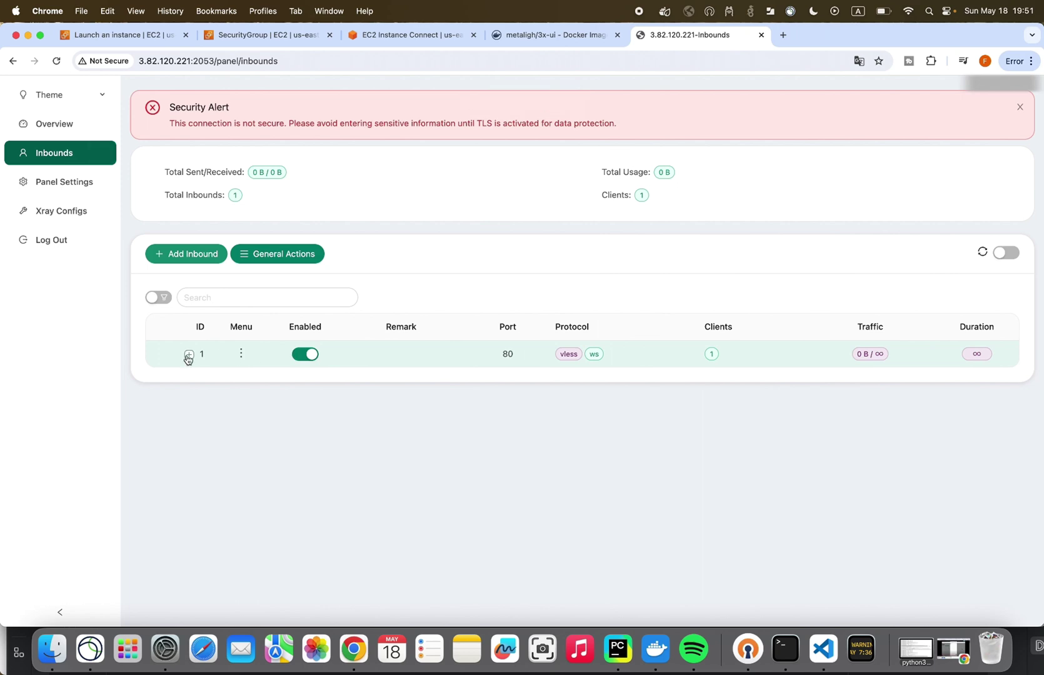
- Expand inbound row 1, the port 80 vless inbound, to show its client
click(188, 355)
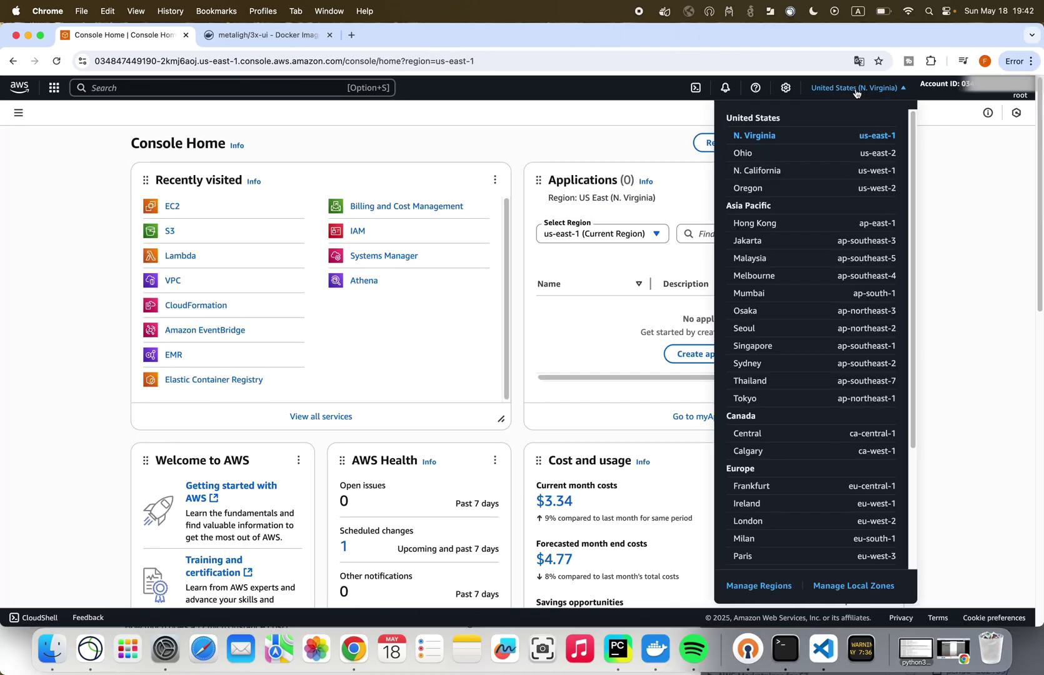
click(855, 93)
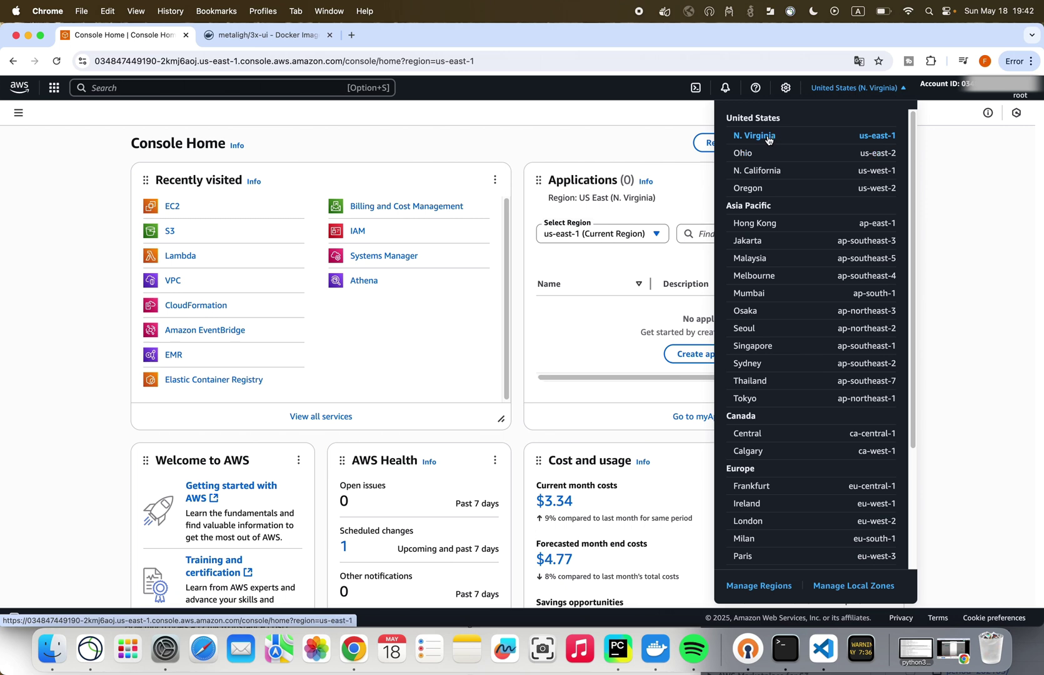
click(771, 139)
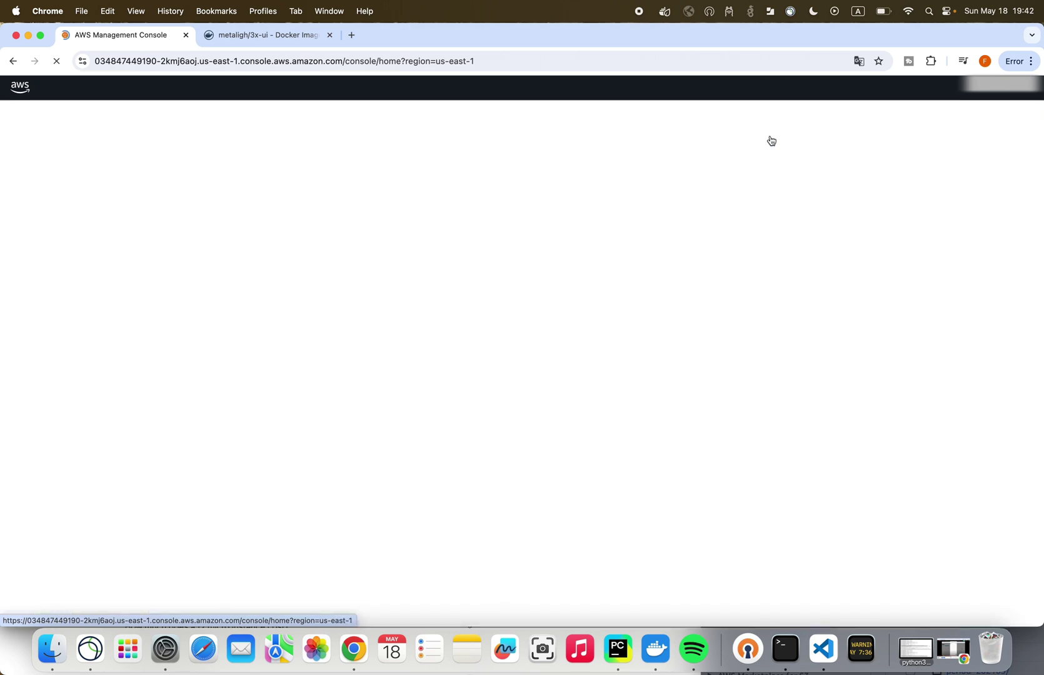
click(840, 90)
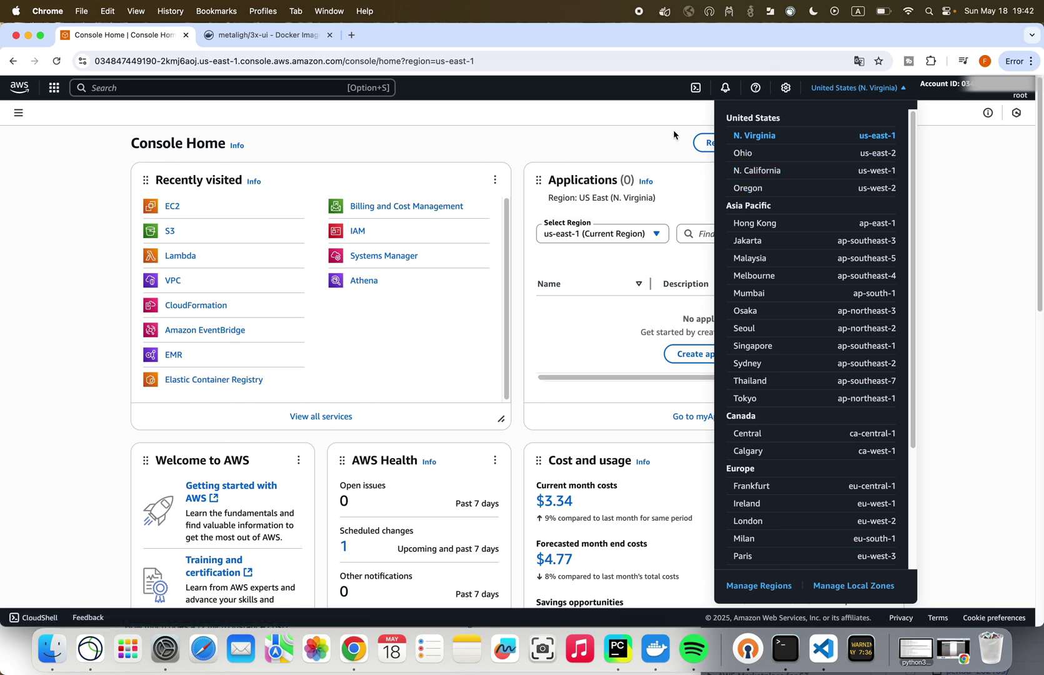
click(838, 137)
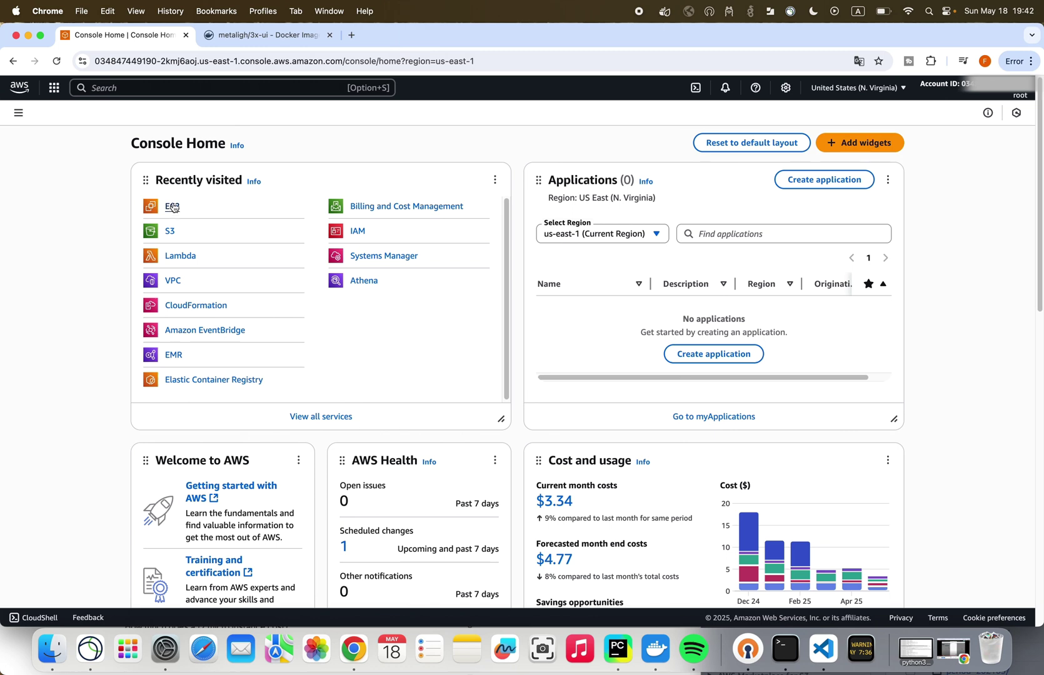
- Search the console for 'ec2' and open the EC2 service
click(140, 89)
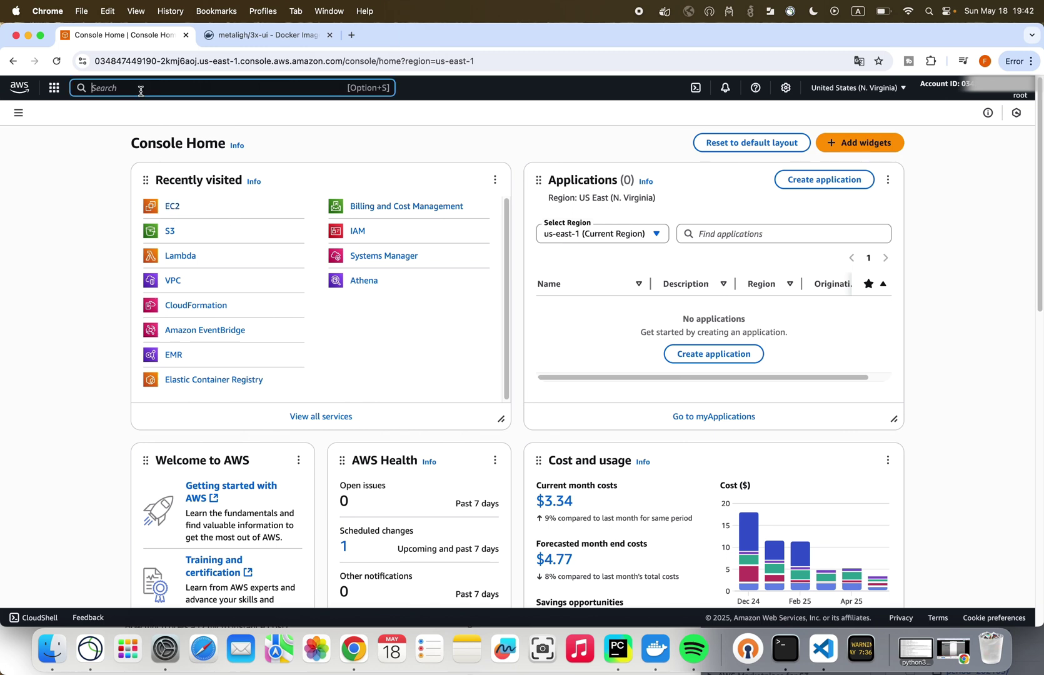
text(ec2)
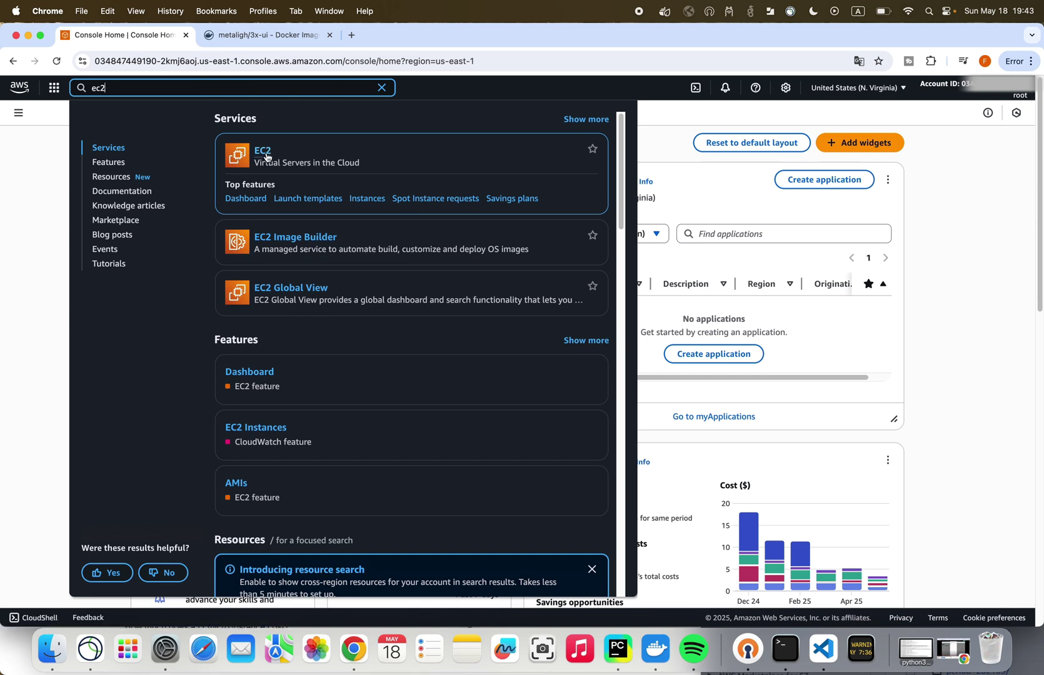
click(263, 152)
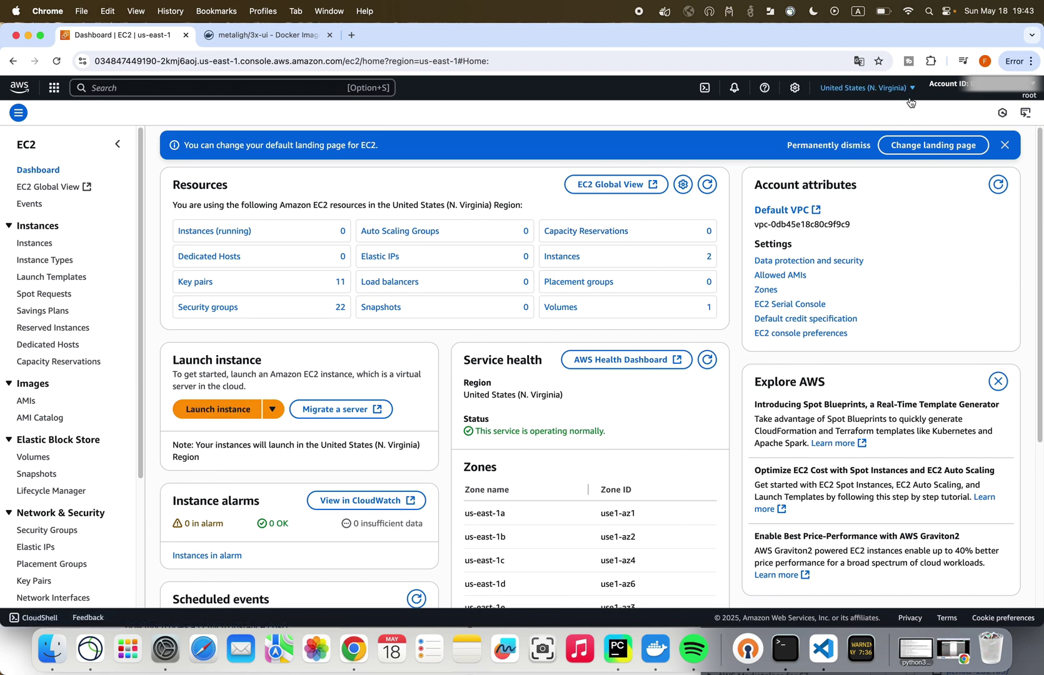
- Launch an Ubuntu 24.04 t2.micro instance with an existing key pair and 8 GiB gp3 storage
click(238, 411)
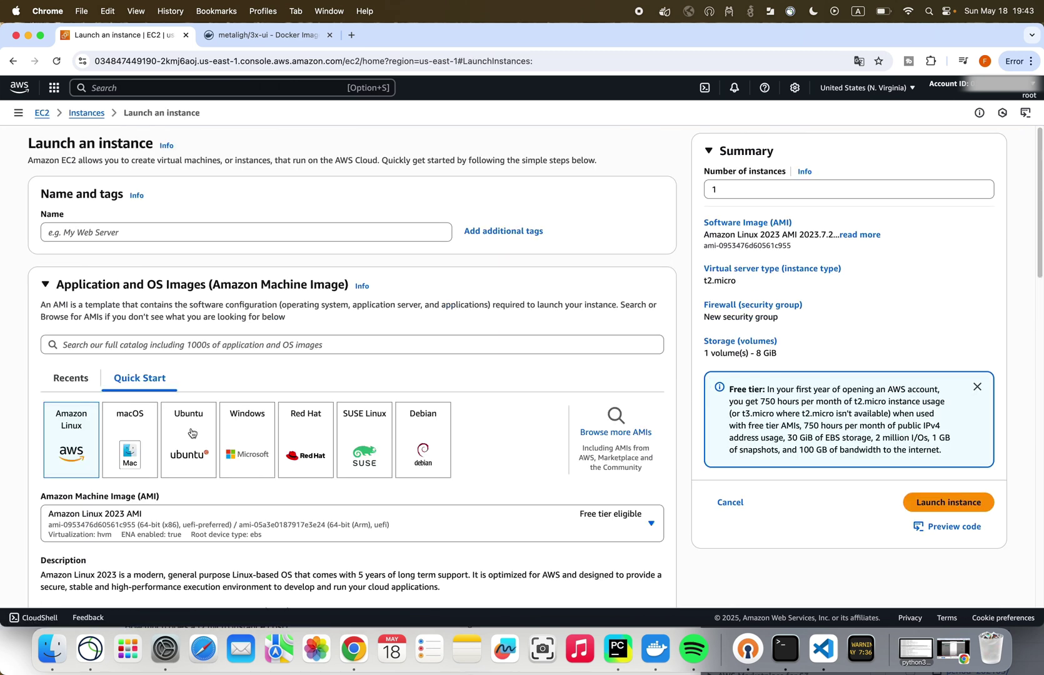
click(192, 436)
scroll(192, 434, down, 8)
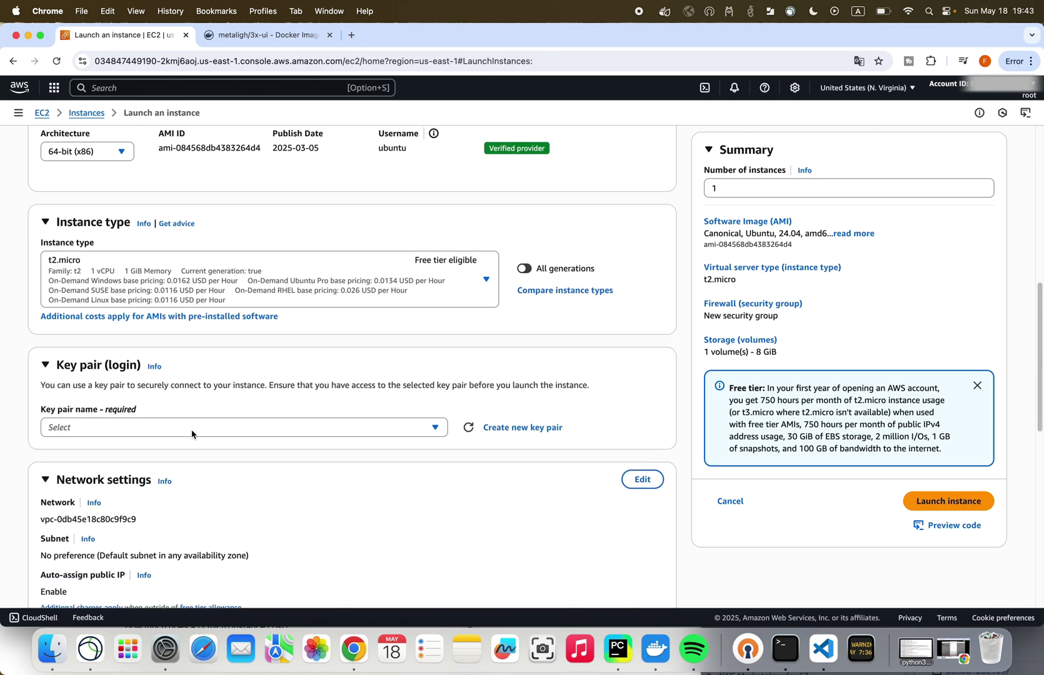
click(486, 282)
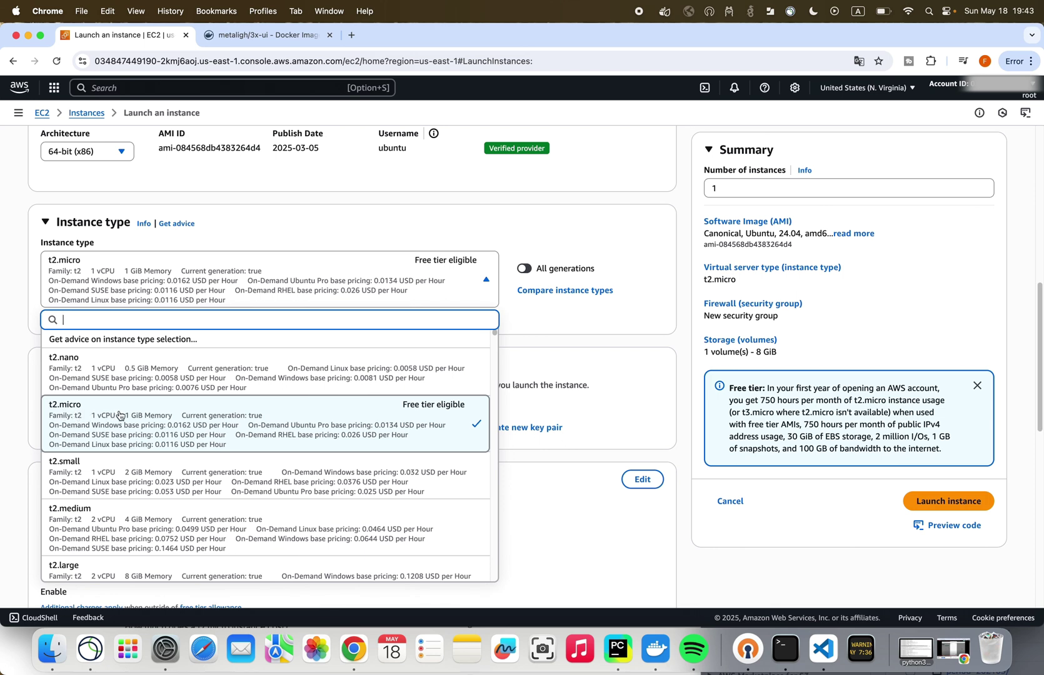
click(119, 415)
scroll(193, 422, down, 3)
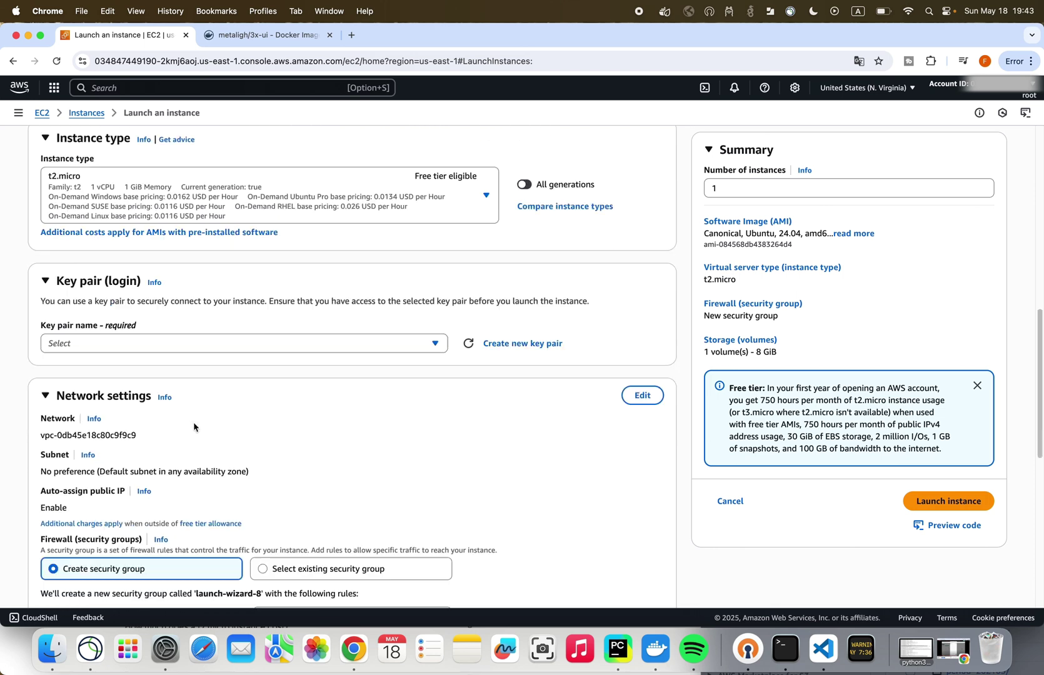
click(313, 338)
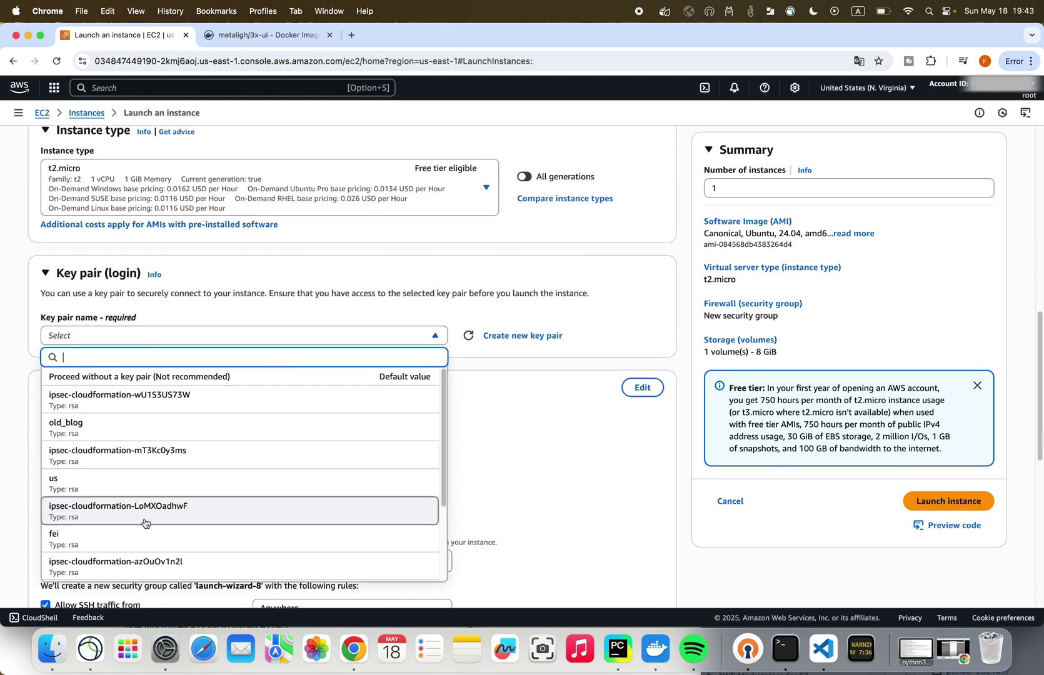
click(138, 538)
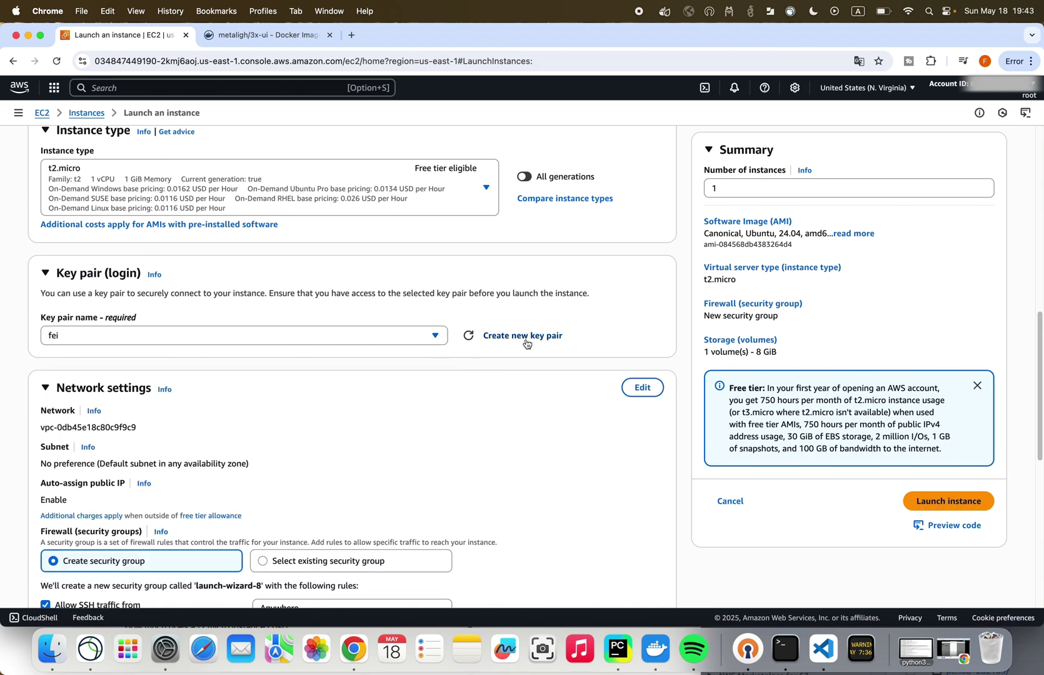
scroll(283, 375, down, 10)
scroll(119, 318, down, 4)
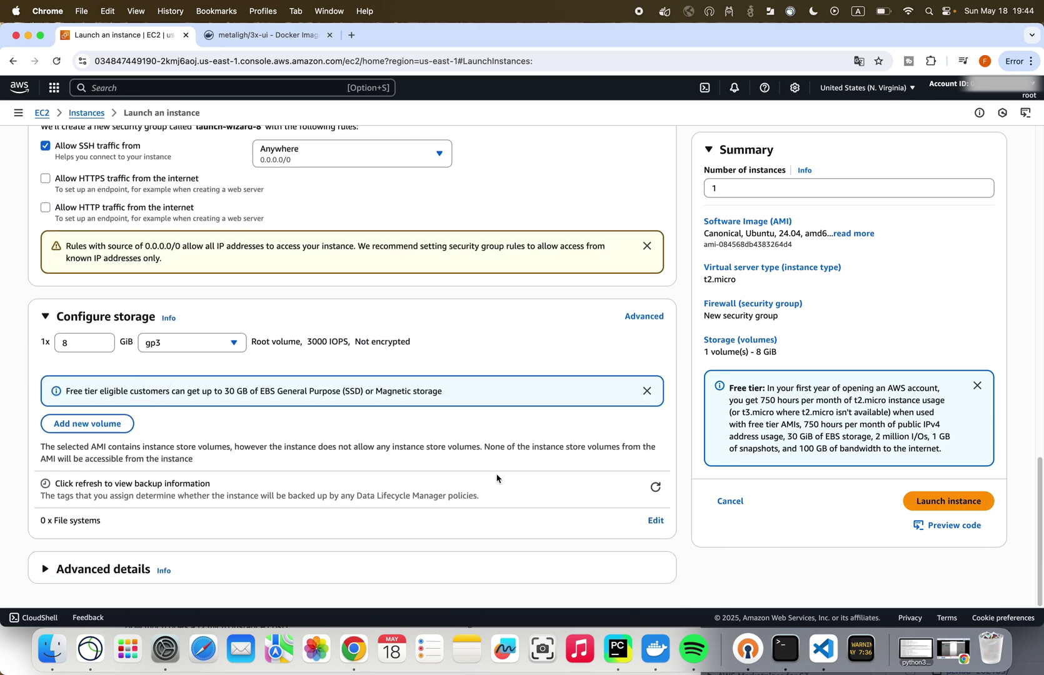
click(942, 502)
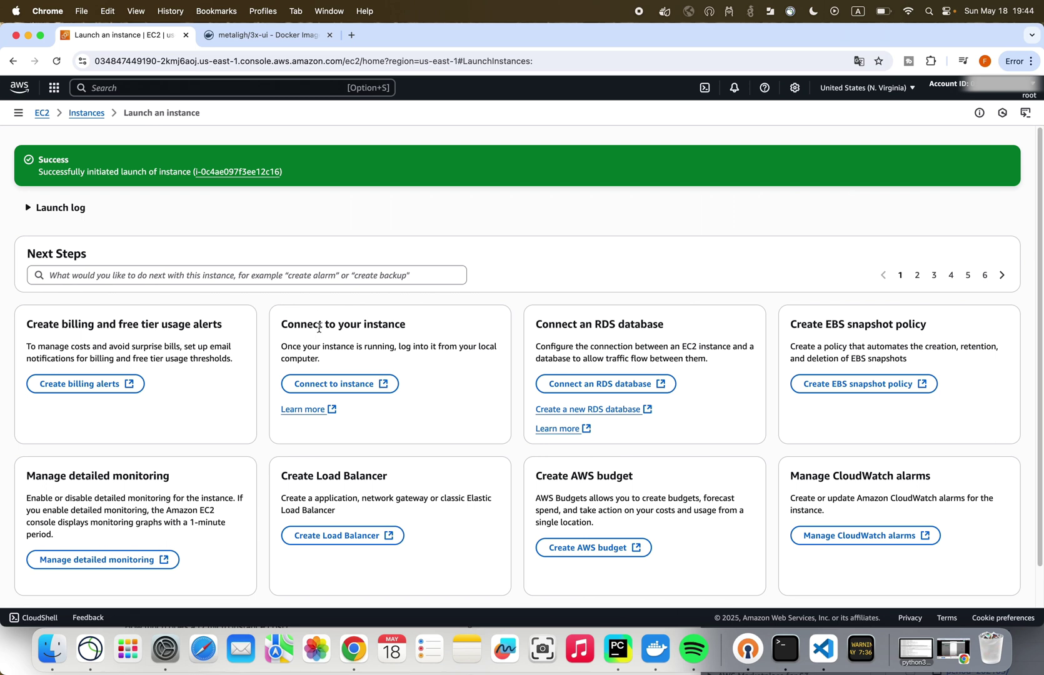
- Connect to the new instance through EC2 Instance Connect with username root
click(237, 171)
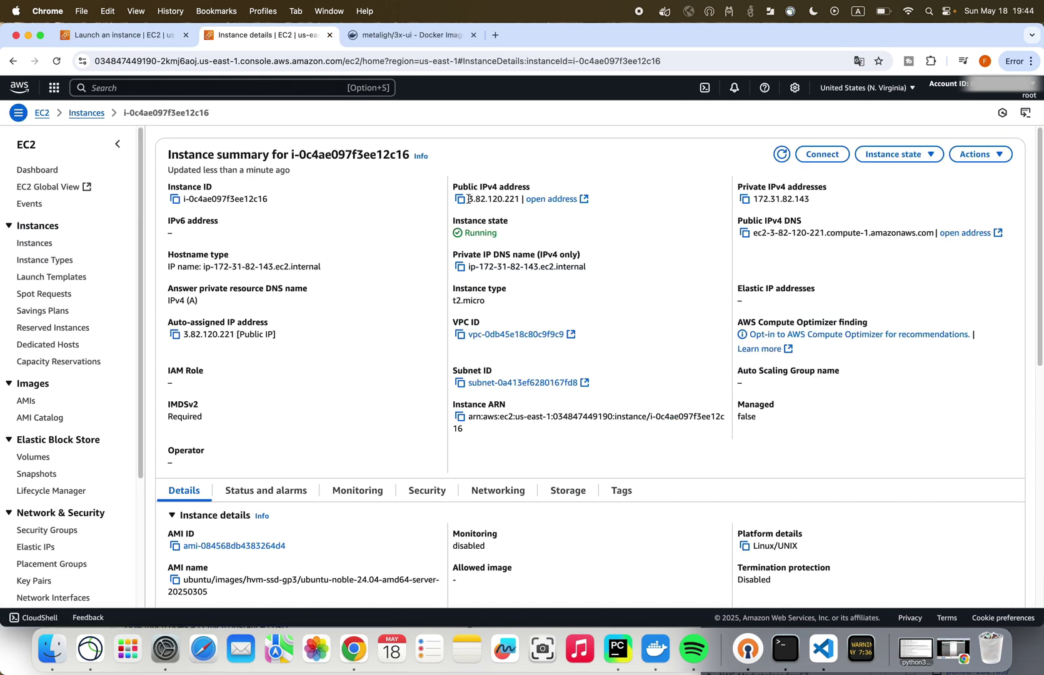
drag(468, 199, 517, 197)
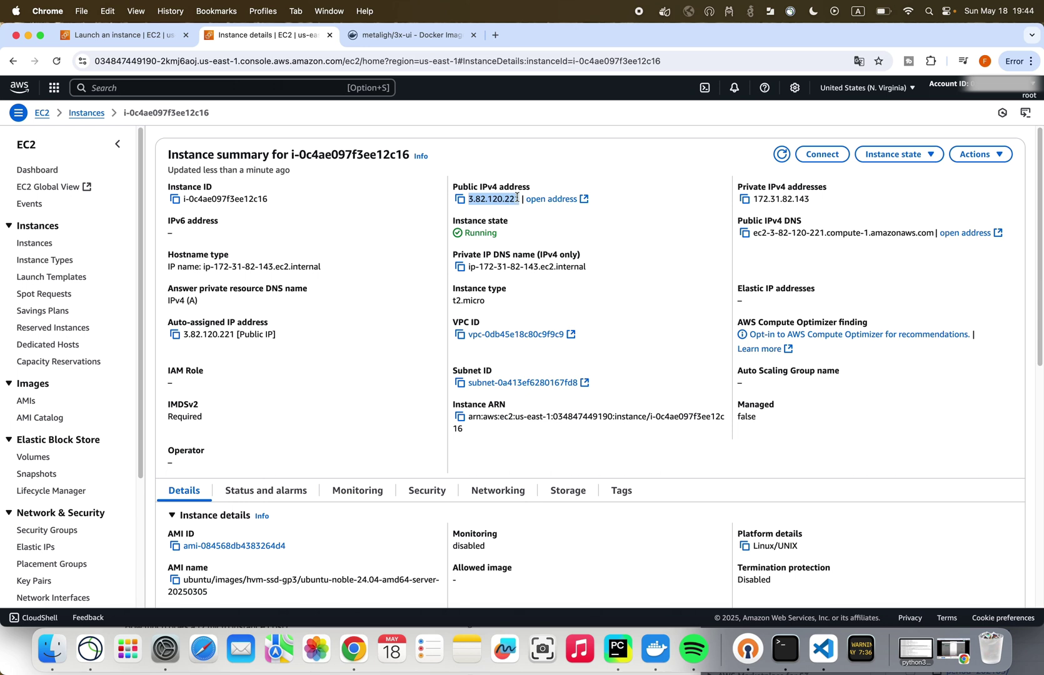
click(821, 154)
double_click(106, 390)
key(BackSpace)
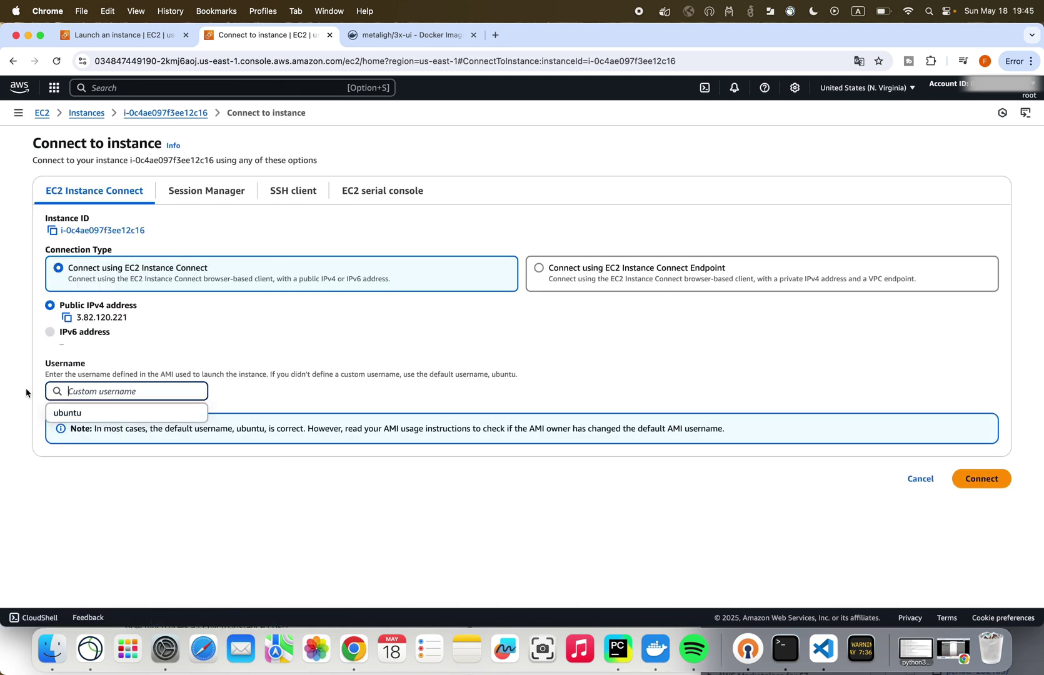
text(root)
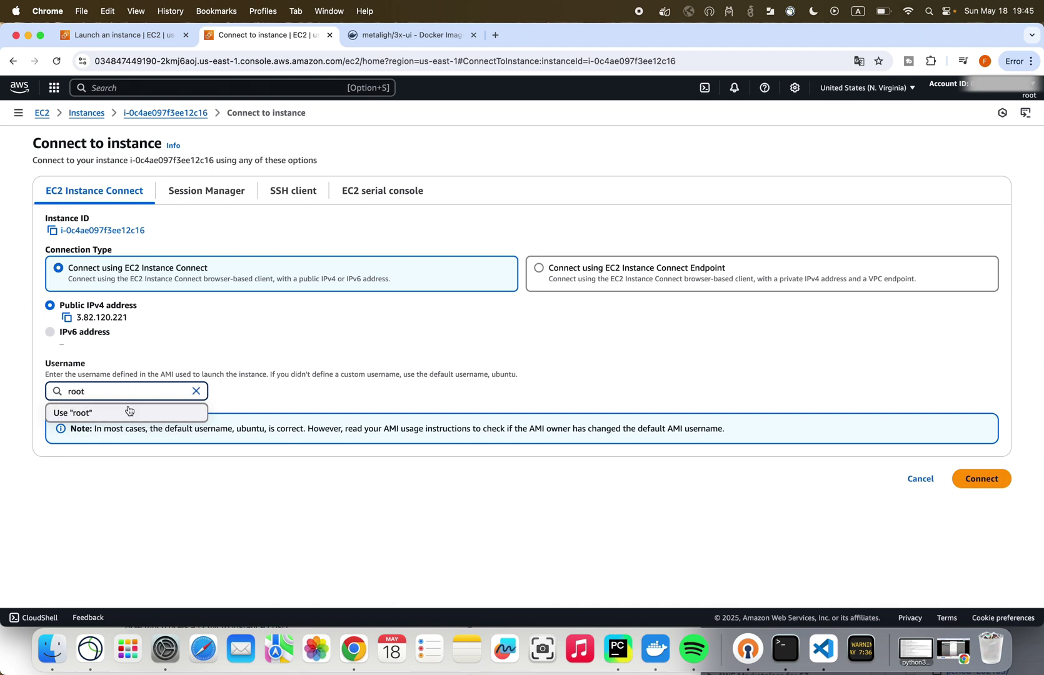
click(130, 414)
click(979, 479)
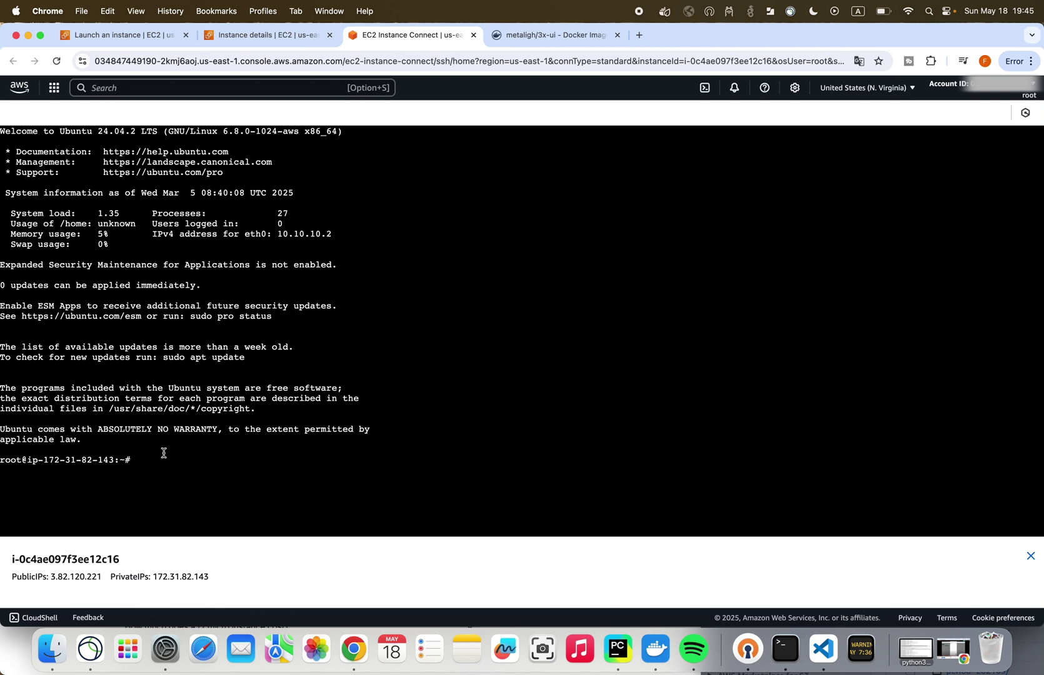
- Select and copy the Docker install commands, lines 160–166, in create_ai.py
click(157, 460)
click(622, 652)
drag(285, 477, 98, 374)
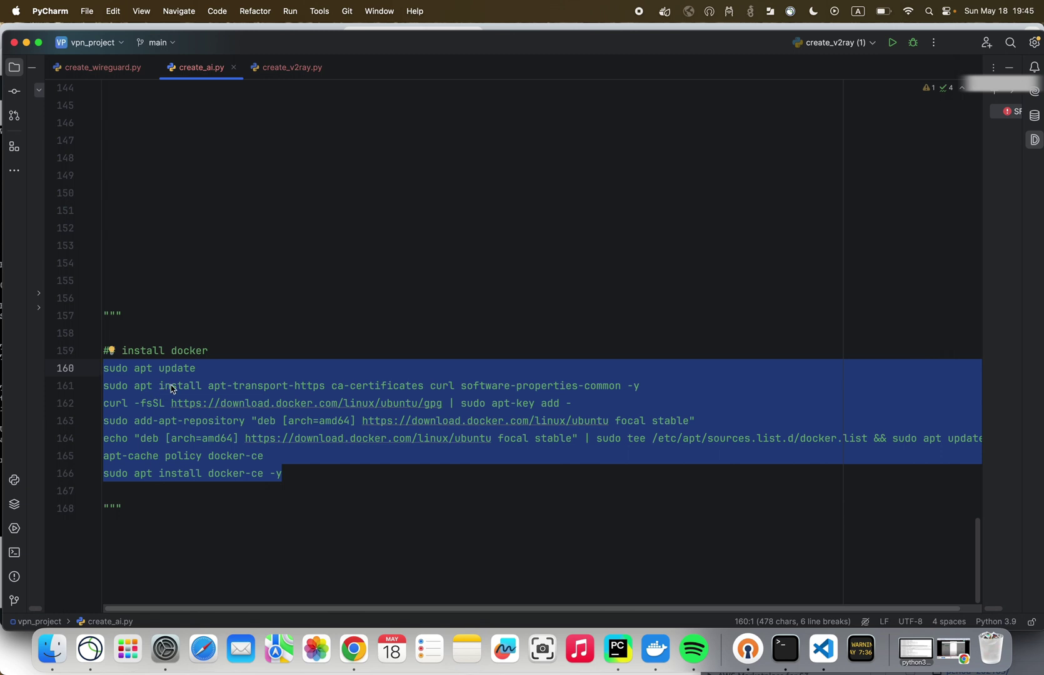
click(292, 474)
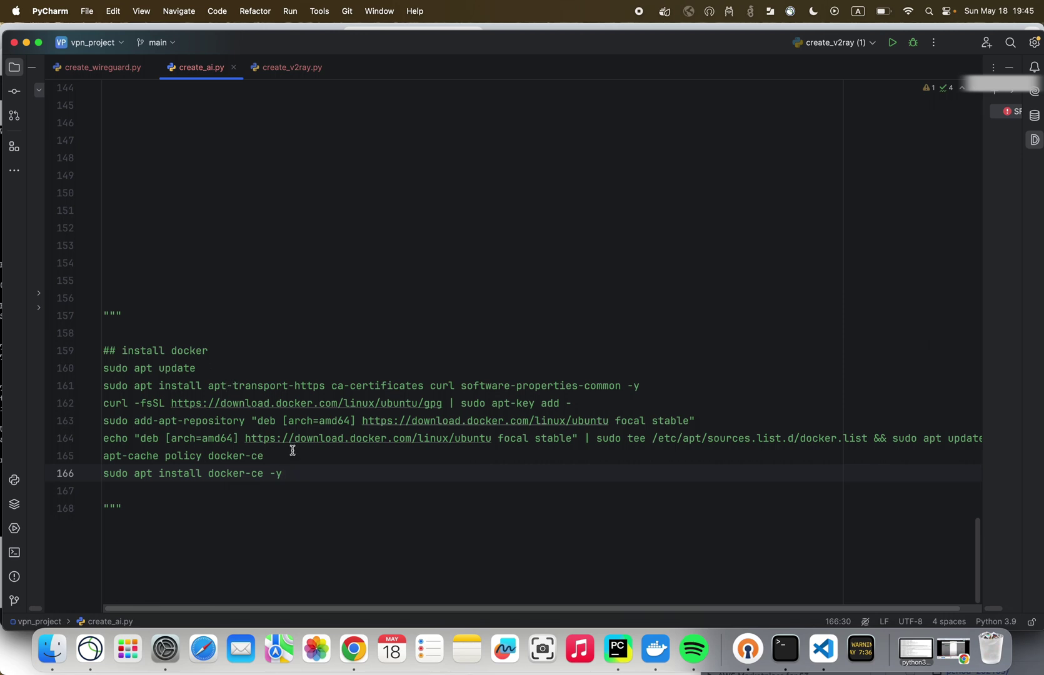
drag(294, 473, 100, 370)
key(super+c)
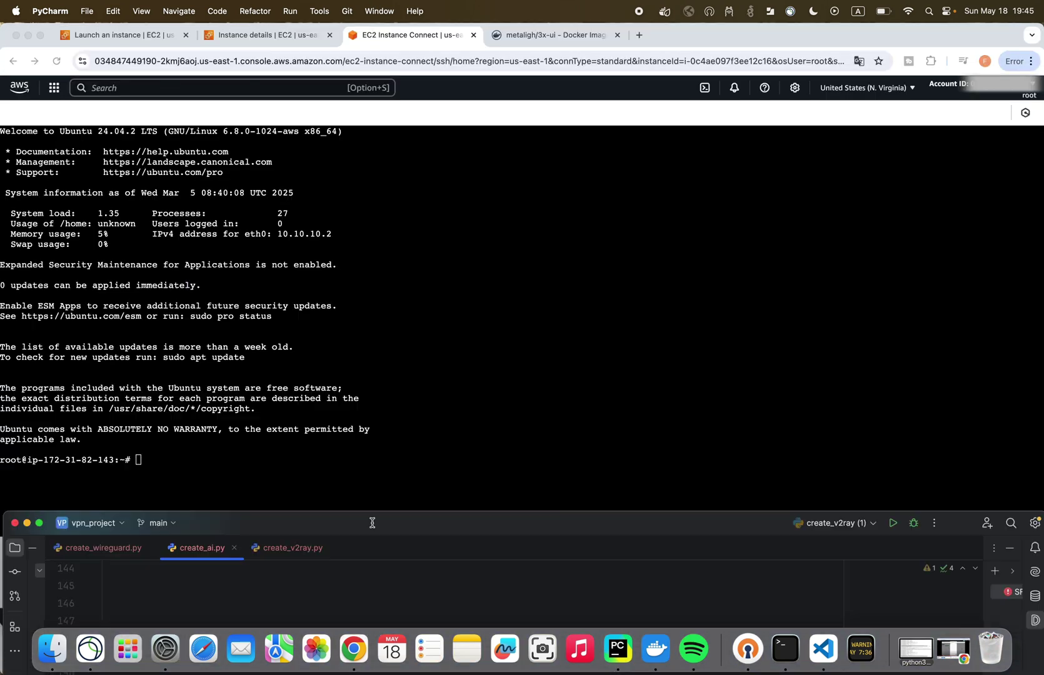
- Run the pasted Docker install commands, accept the repository prompt, and check docker ps shows no containers
key(super+Tab)
key(super+v)
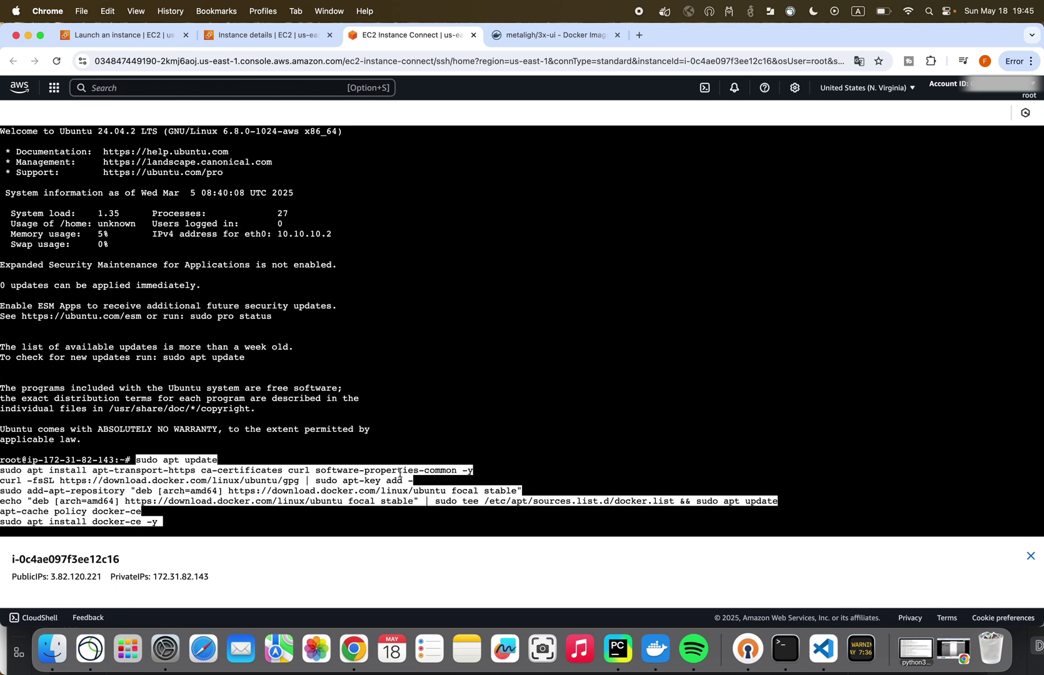
key(Return)
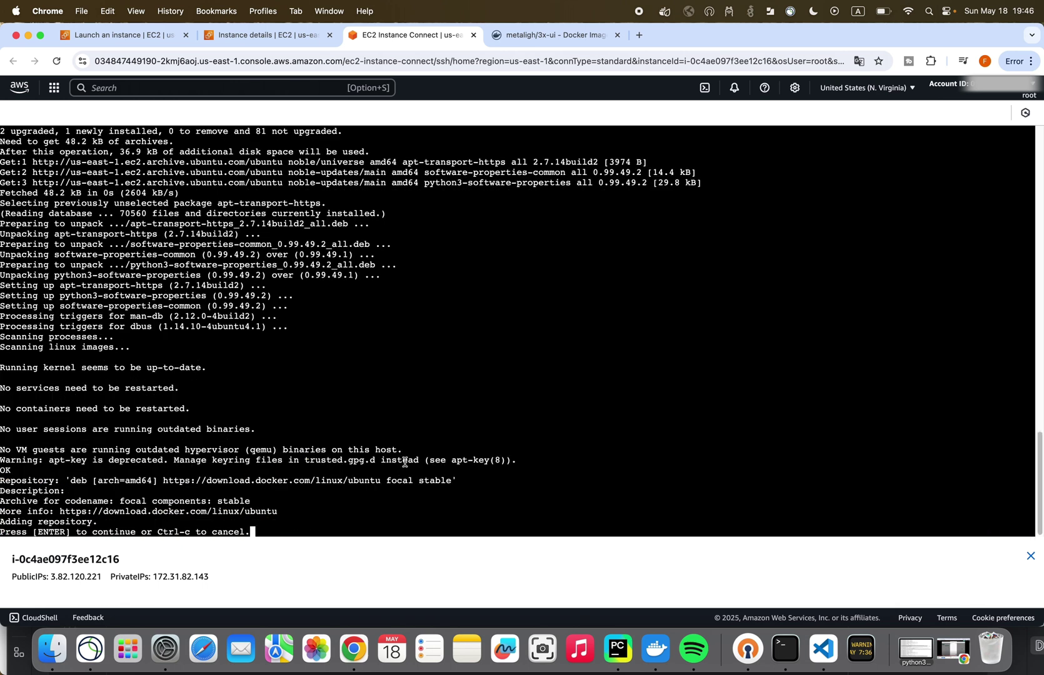
key(Return)
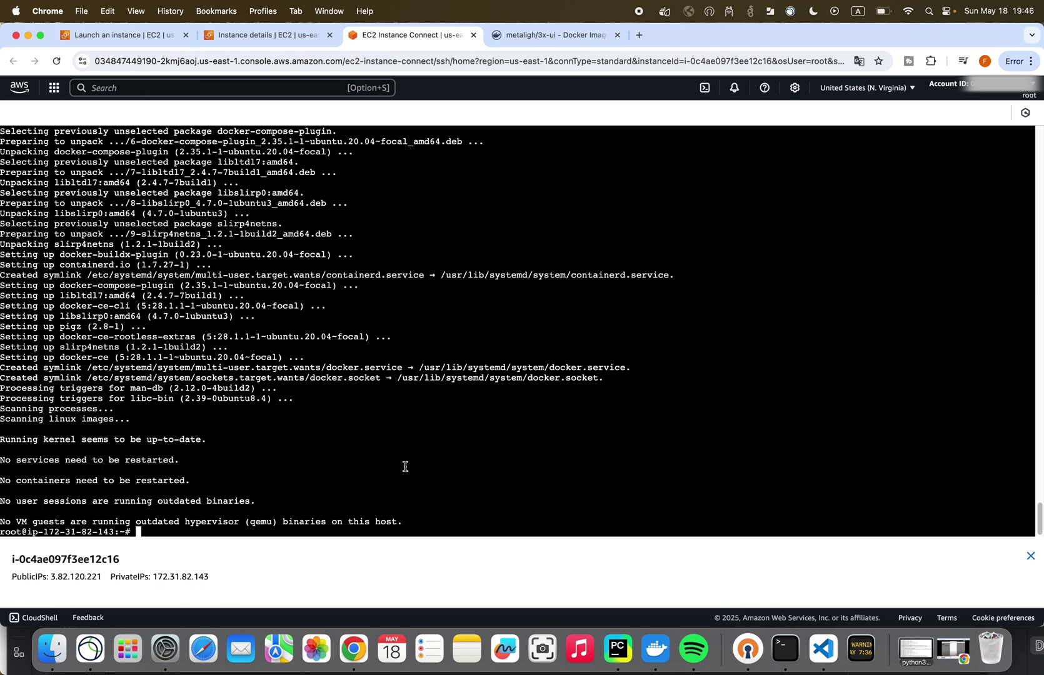
text(docker ps)
key(Return)
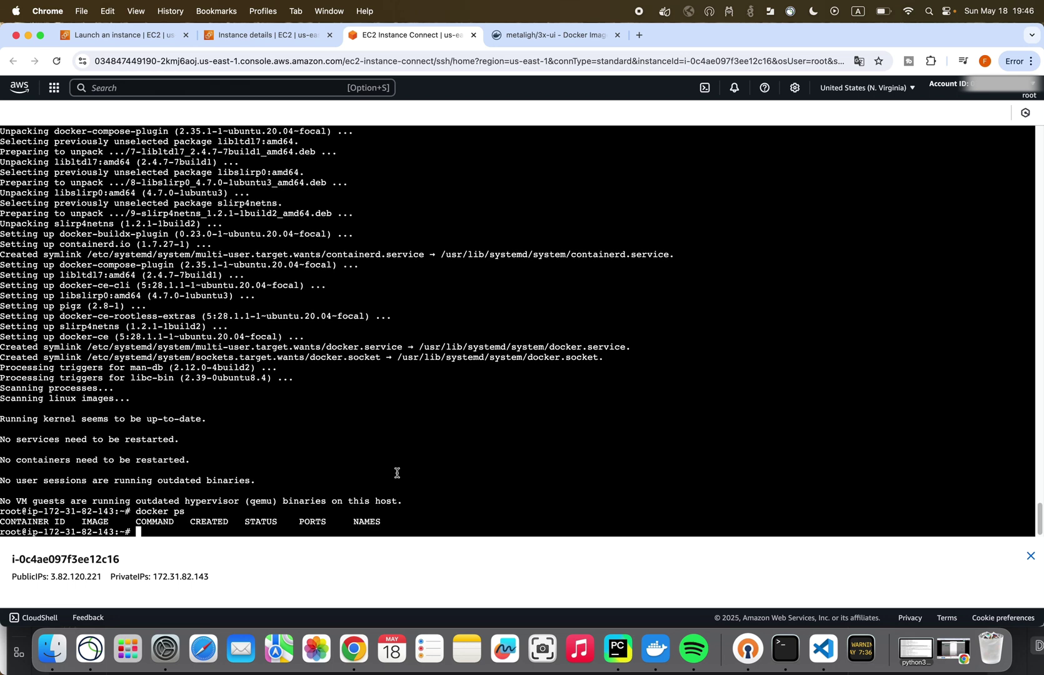
click(530, 39)
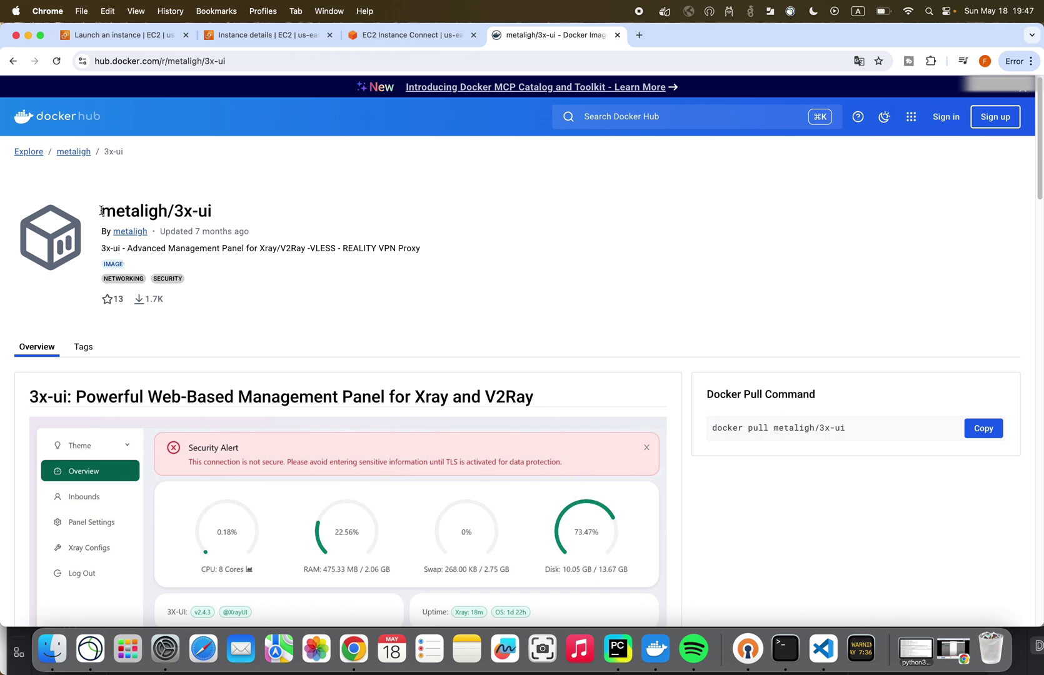
- Find the docker-compose.yml instructions under Getting Started on the metaligh/3x-ui Docker Hub page
drag(102, 211, 211, 212)
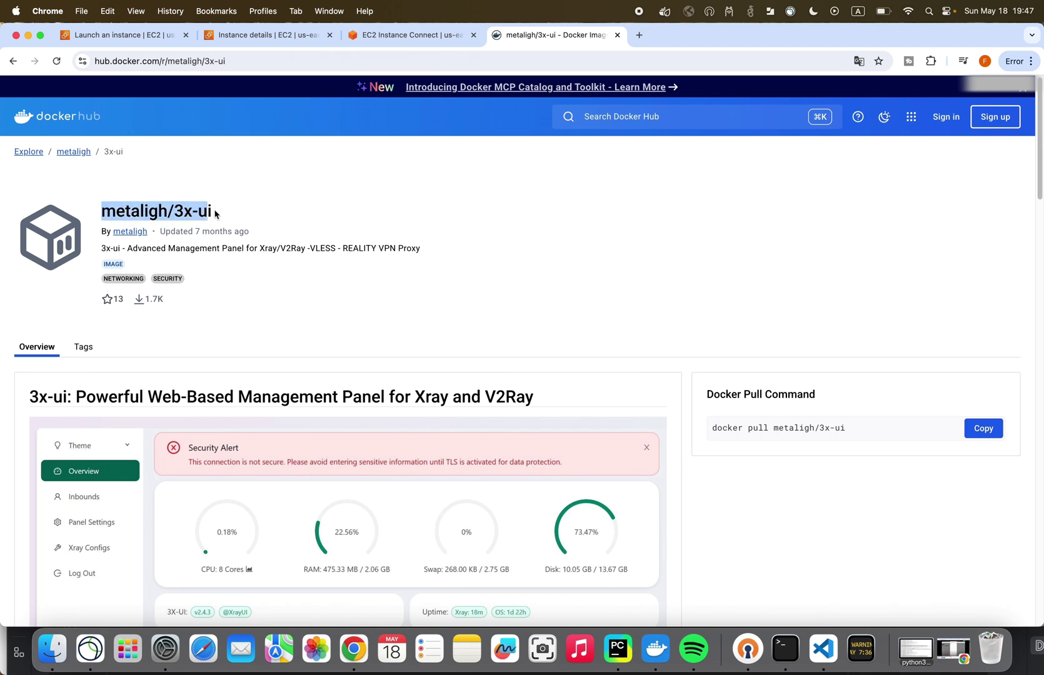
scroll(227, 263, down, 15)
scroll(218, 270, up, 8)
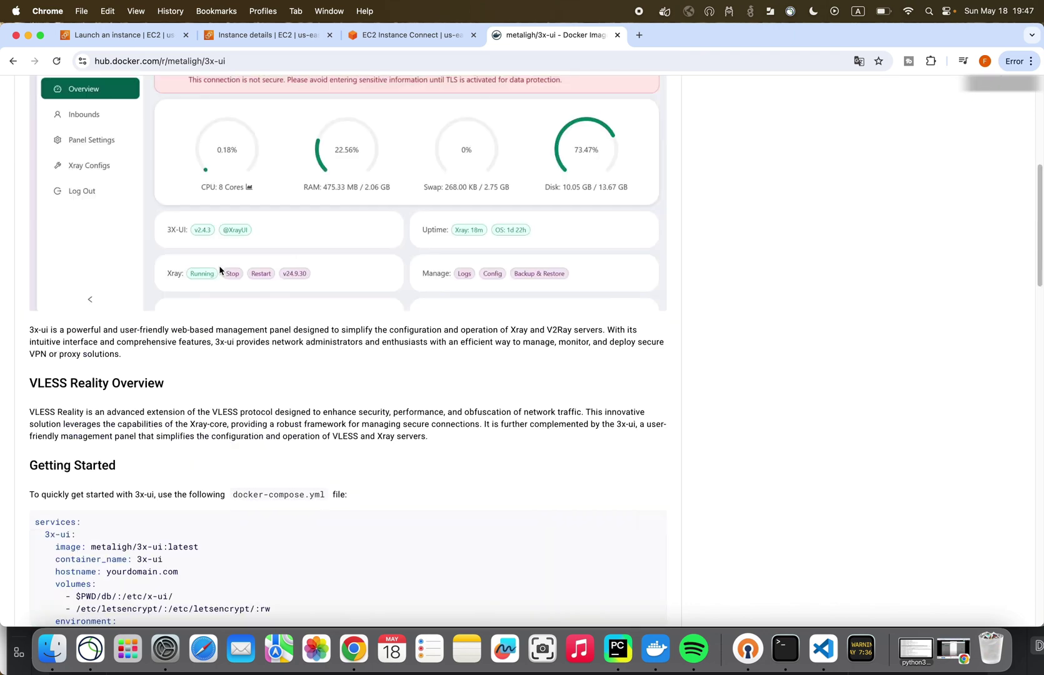
scroll(220, 271, down, 6)
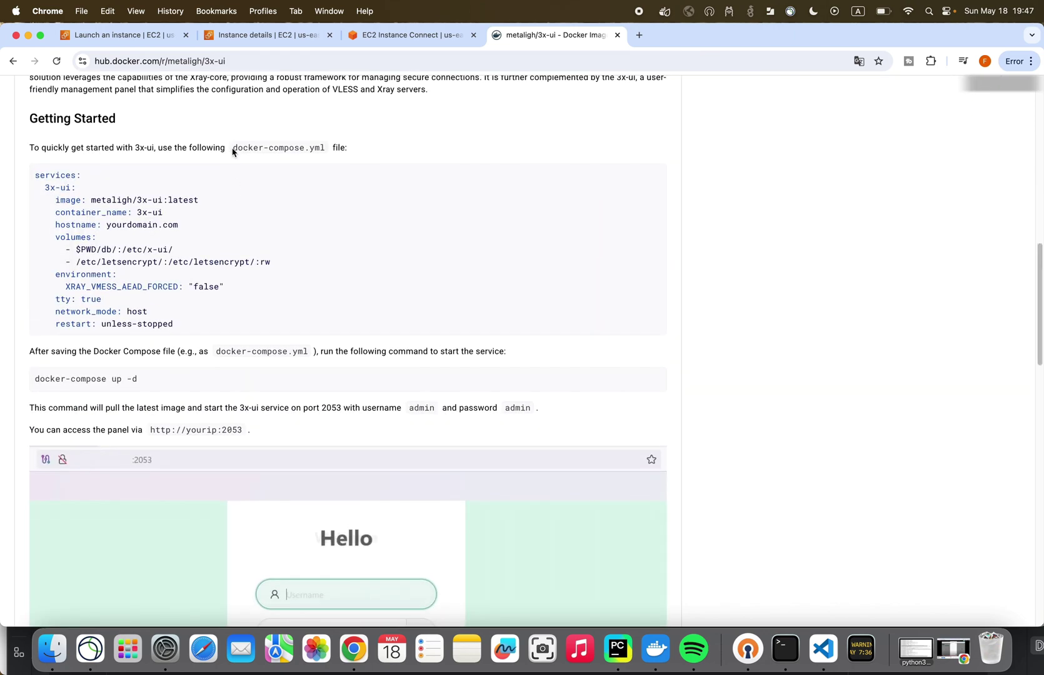
drag(232, 150, 326, 149)
key(super+c)
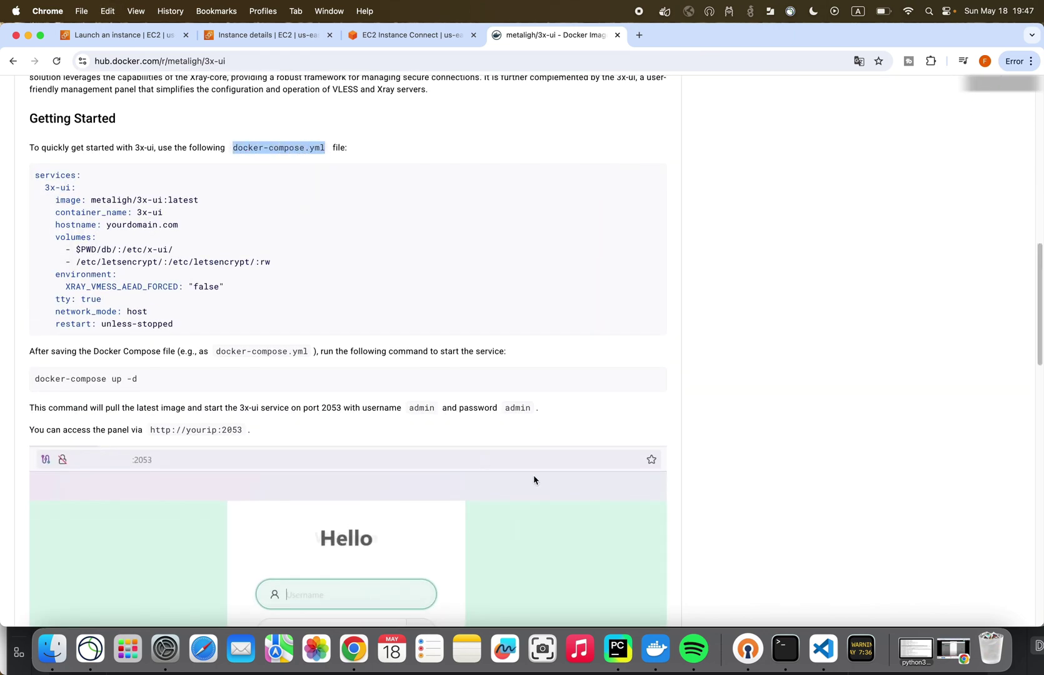
click(398, 39)
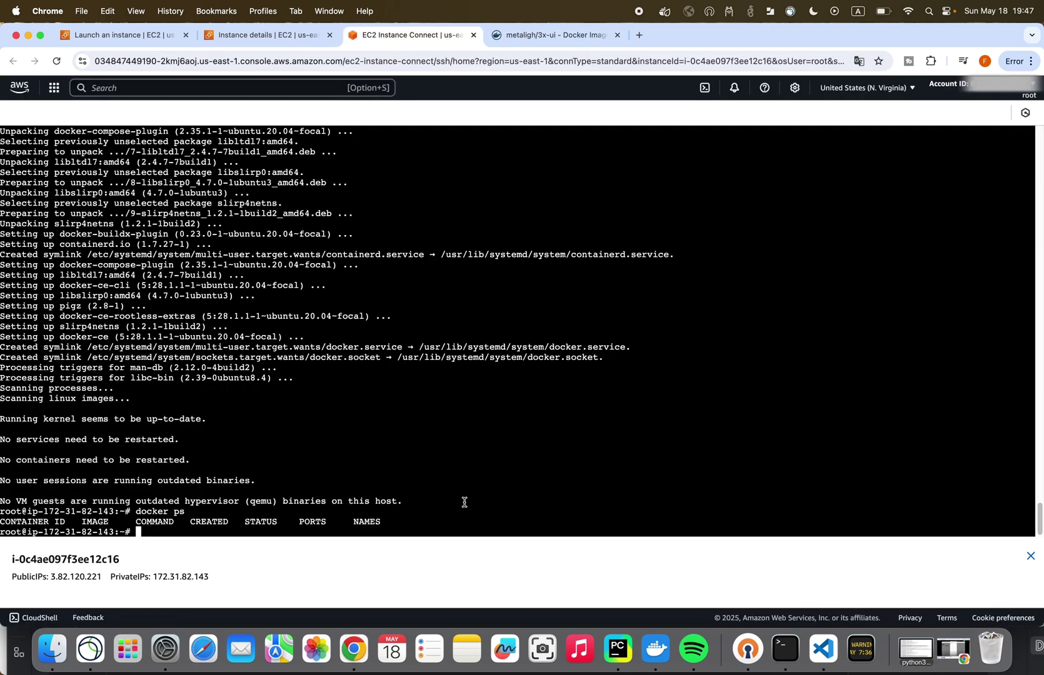
- Create docker-compose.yml in vi, paste the 3x-ui service definition from Docker Hub, and save
text(vi)
key(super+v)
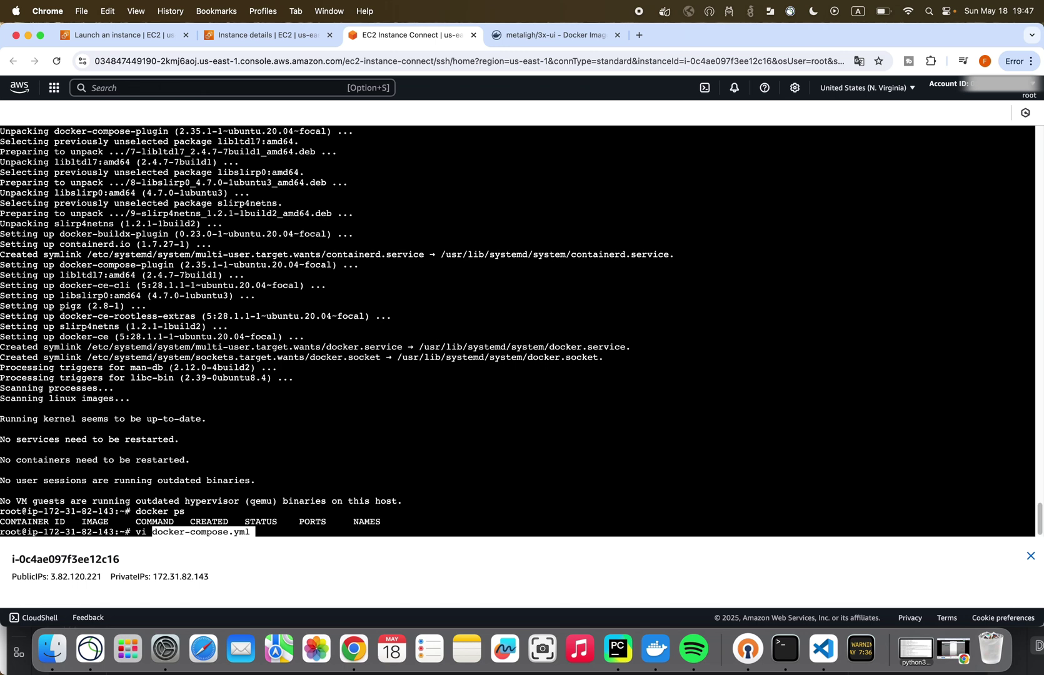
key(Return)
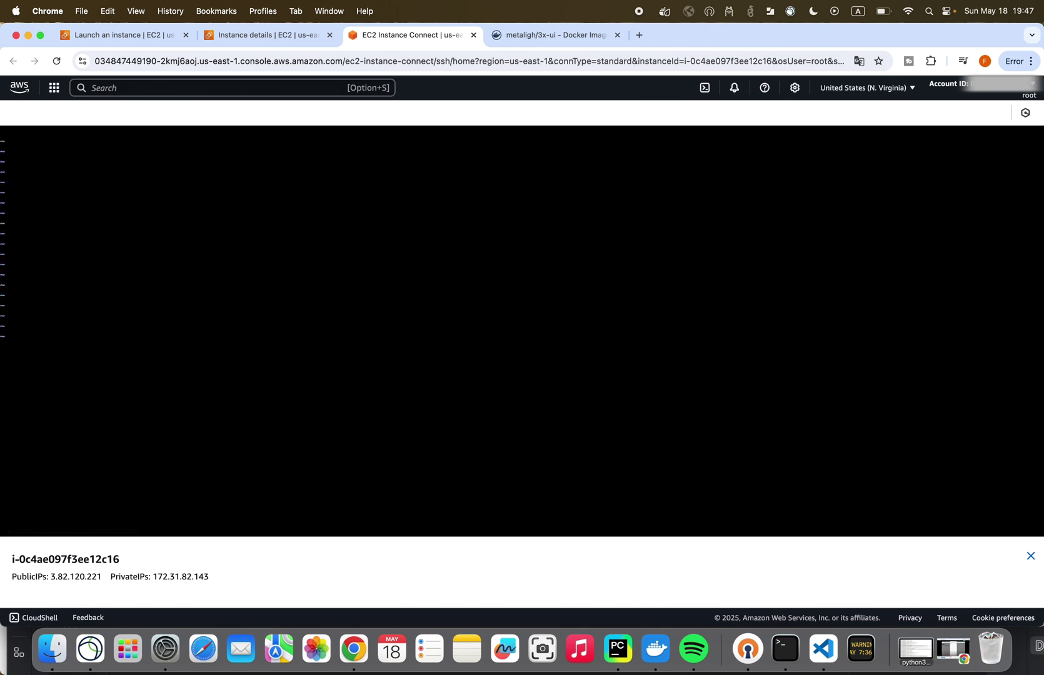
key(i)
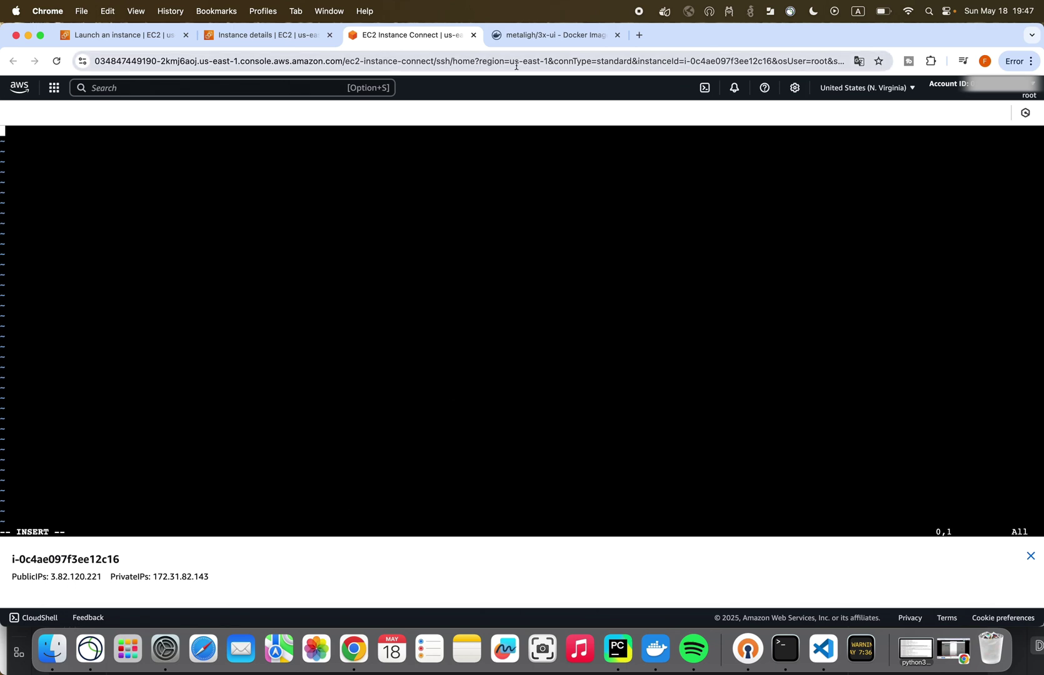
click(550, 35)
click(644, 176)
key(ctrl+shift+Tab)
key(super+v)
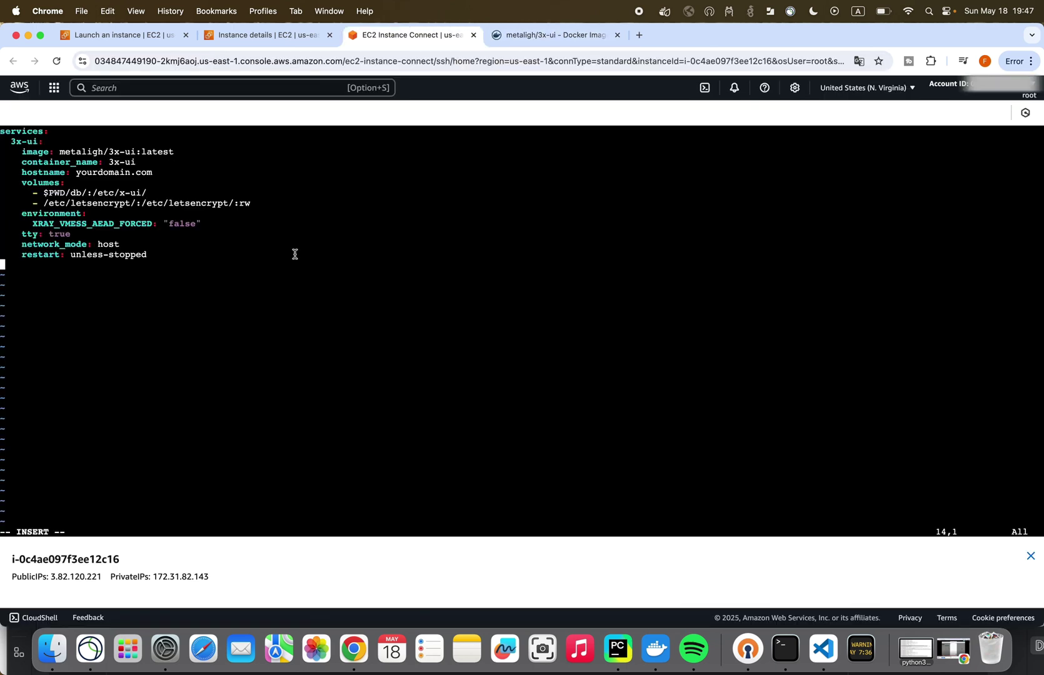
key(Escape)
key(shift+z)
key(shift+z)
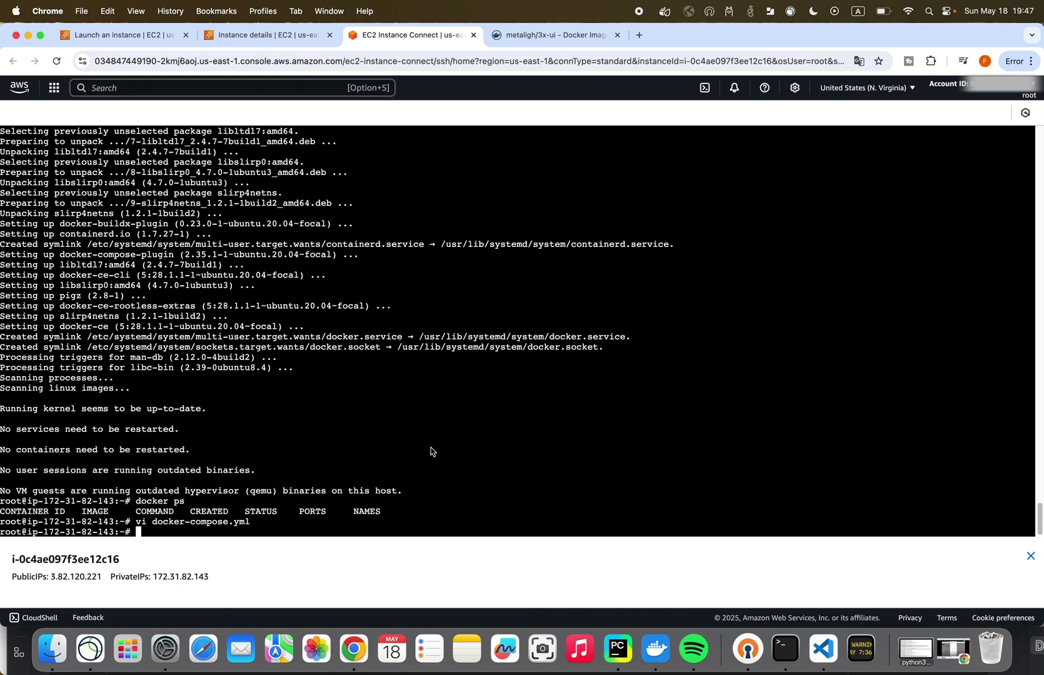
click(550, 35)
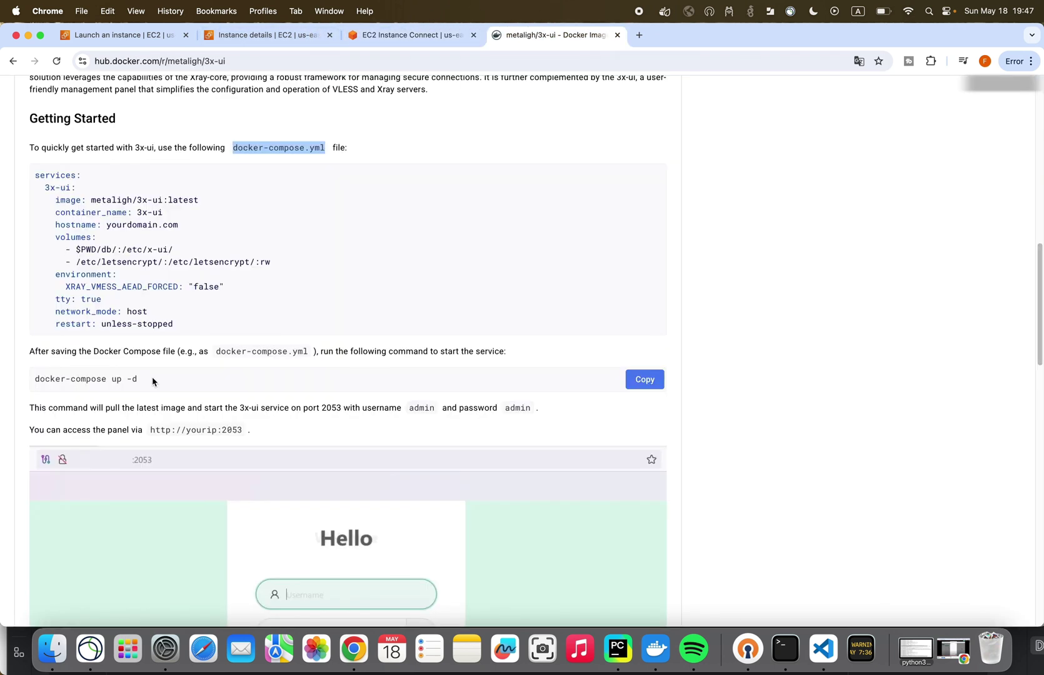
- Try docker-compose up -d, then install docker-compose with apt install docker-compose
click(644, 378)
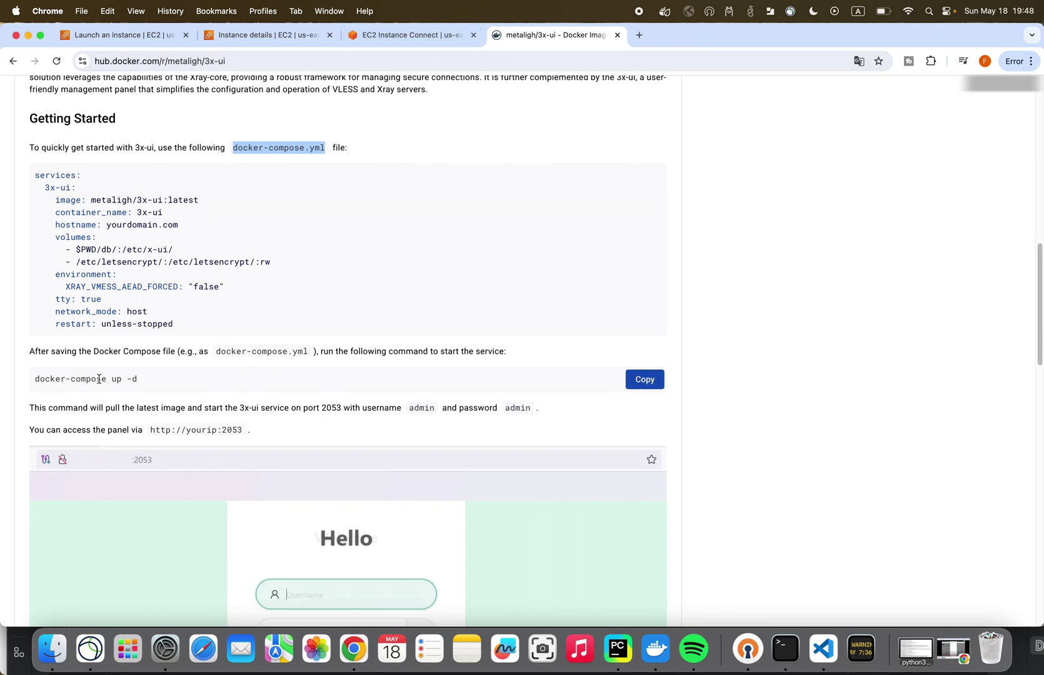
click(395, 37)
key(super+v)
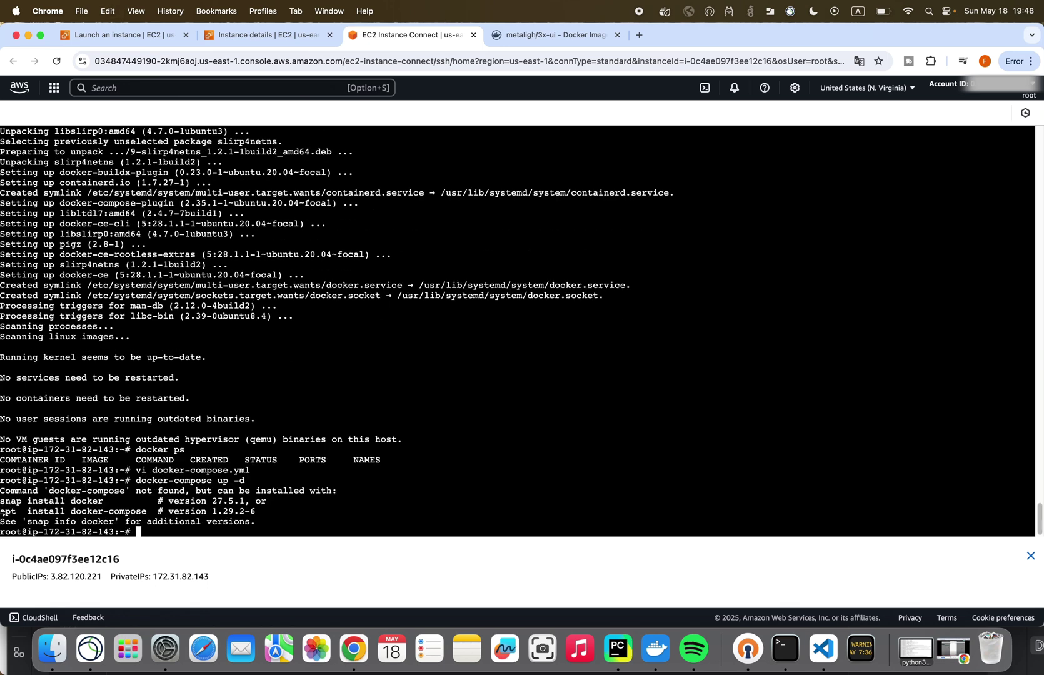
drag(3, 511, 155, 512)
key(super+c)
key(super+v)
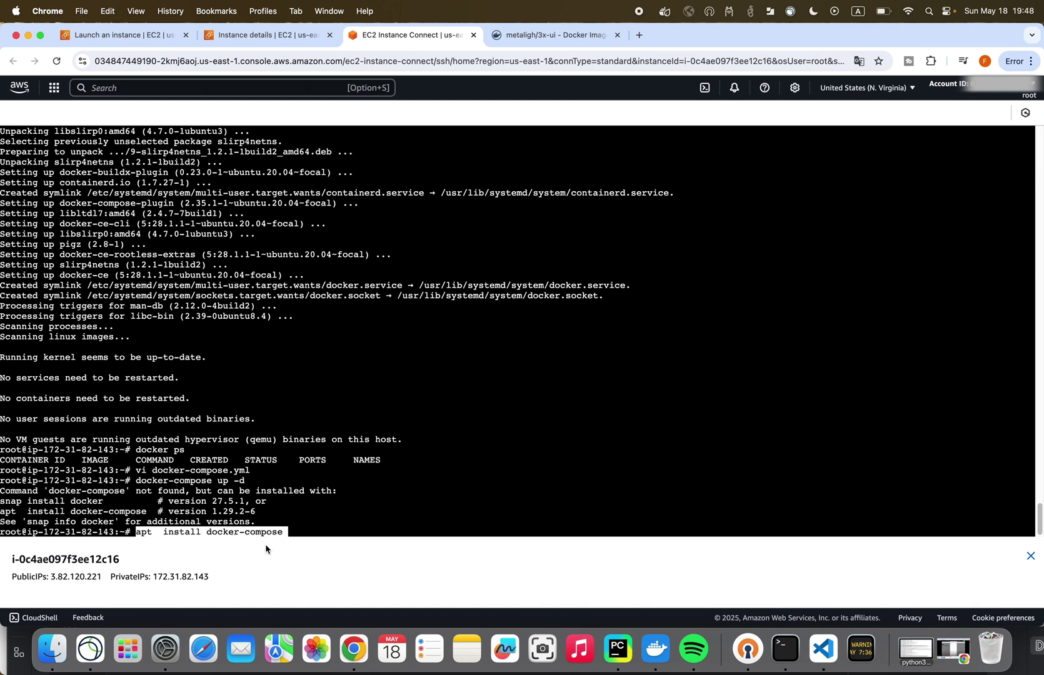
key(Return)
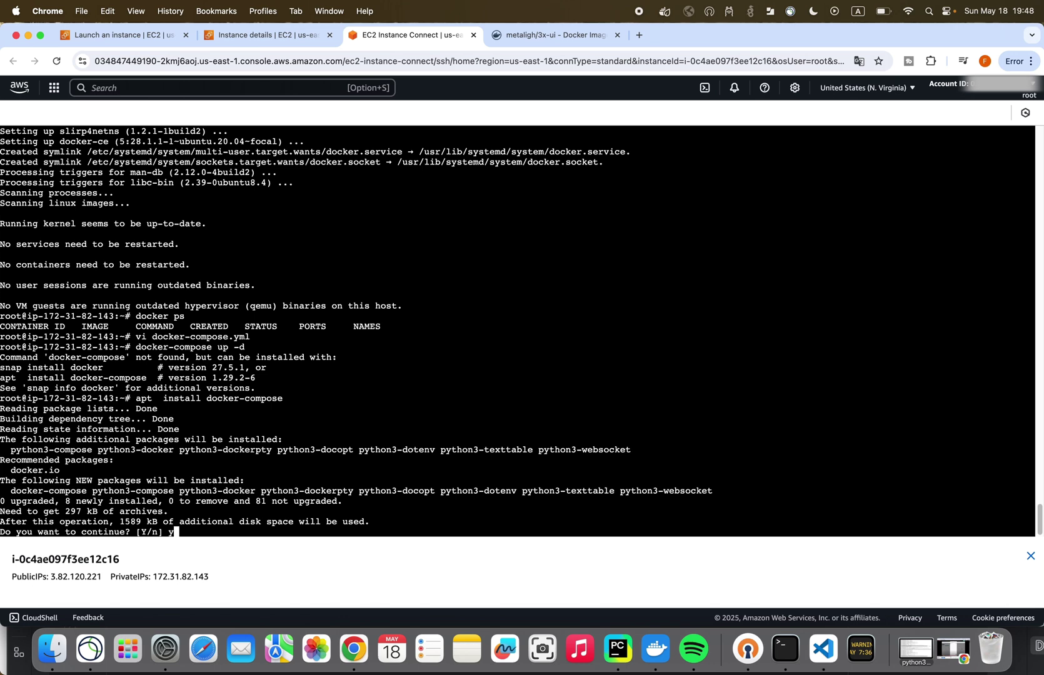
text(y)
key(Return)
- Rerun docker-compose up -d to pull metaligh/3x-ui:latest and create the 3x-ui container
key(Up)
key(Up)
key(Return)
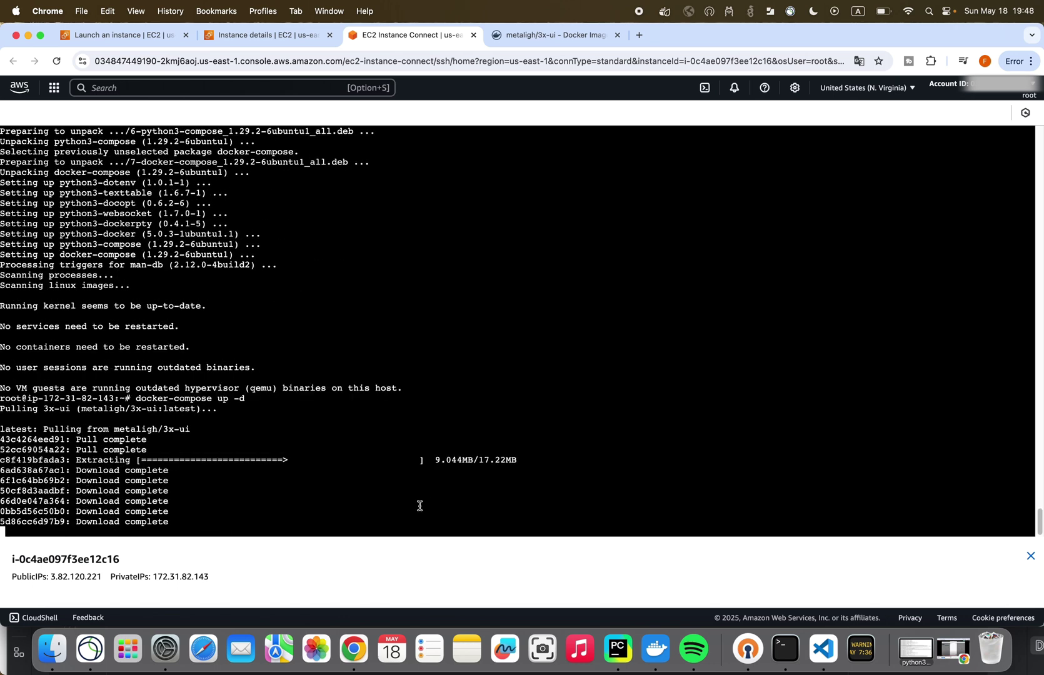
key(ctrl+Tab)
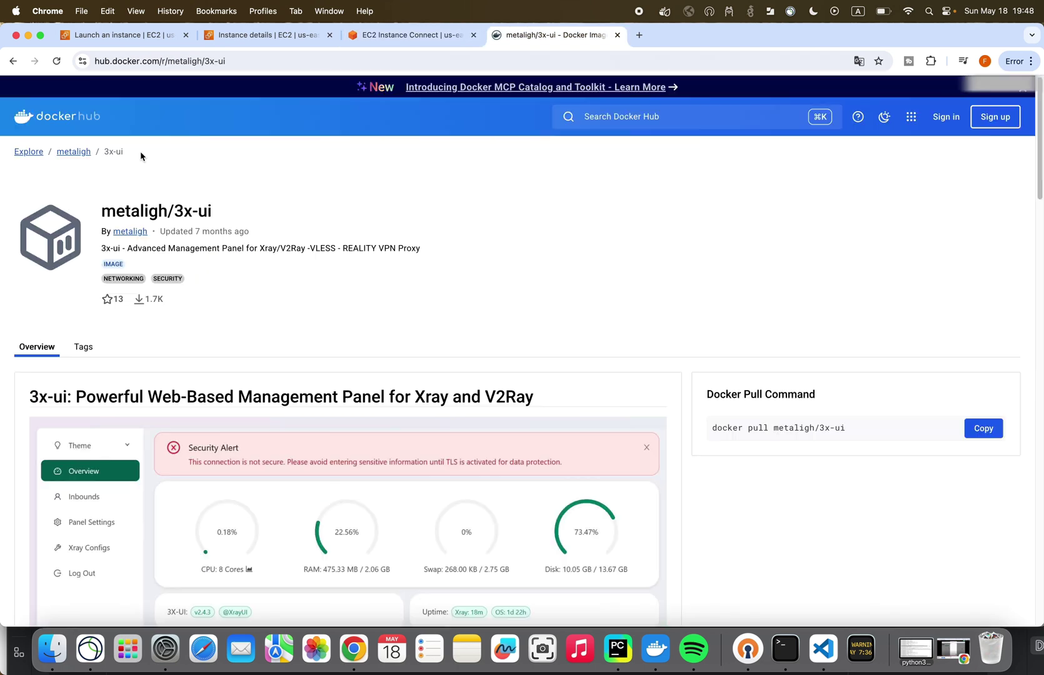
click(394, 36)
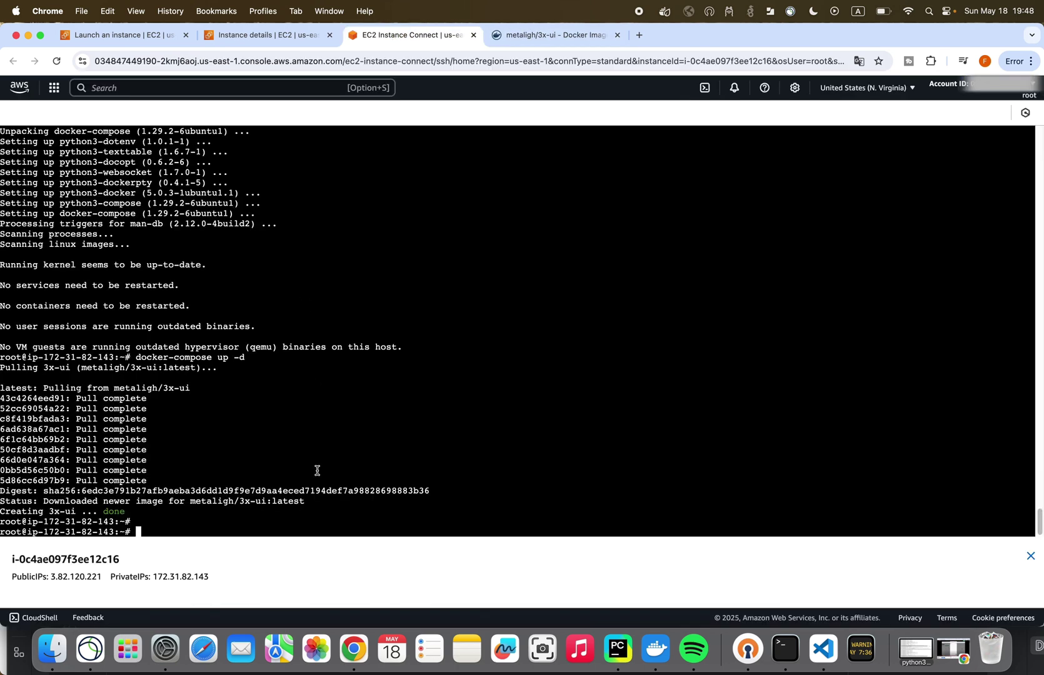
click(537, 35)
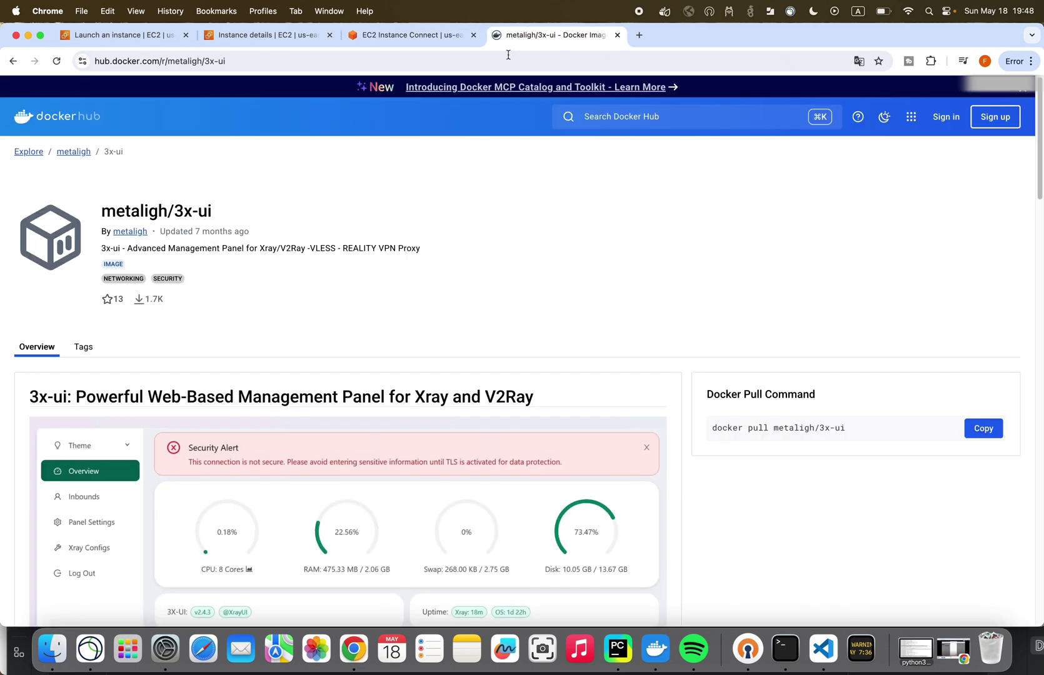
scroll(349, 351, down, 10)
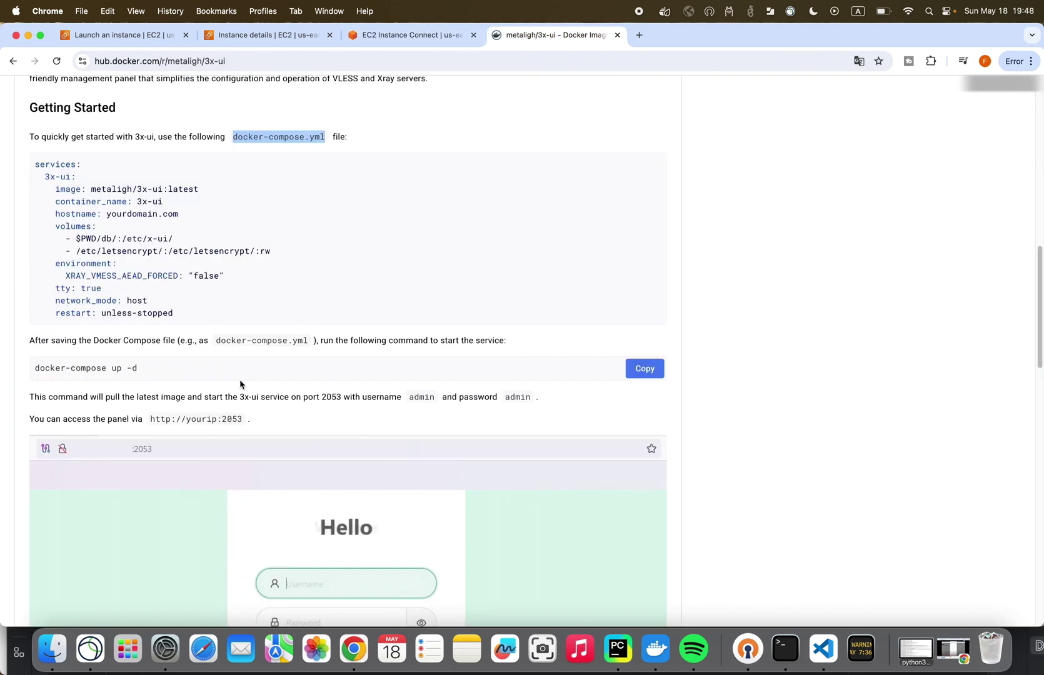
scroll(240, 384, down, 1)
drag(150, 420, 242, 416)
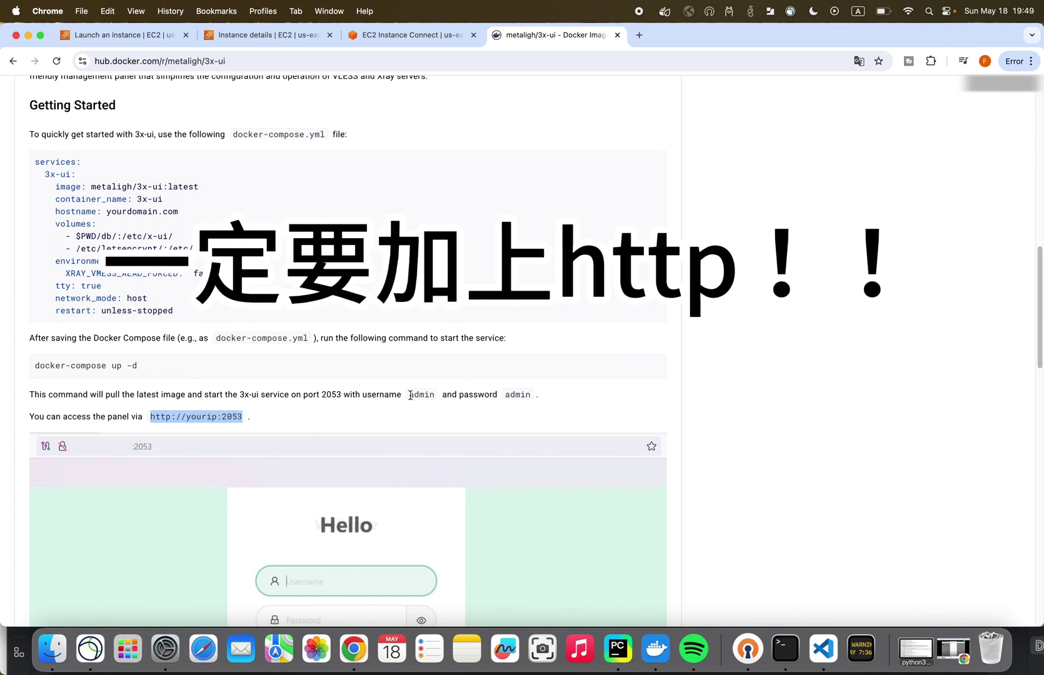
click(641, 36)
key(super+v)
key(Return)
drag(120, 62, 95, 62)
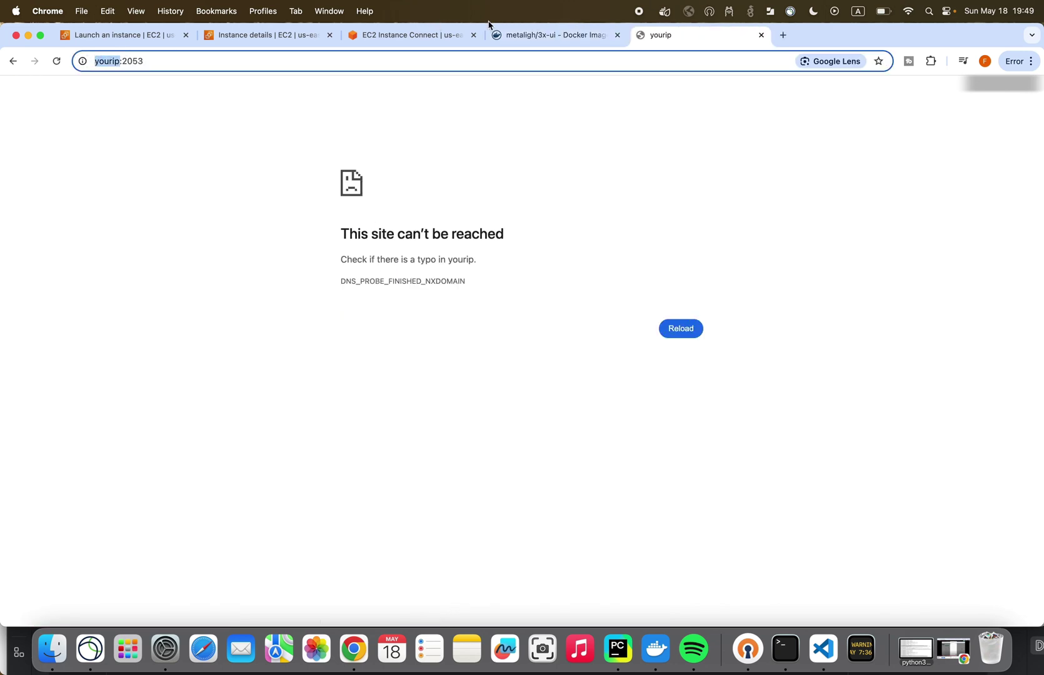
click(386, 36)
- Replace yourip with the instance's public IPv4 and load 3.82.120.221:2053
click(269, 37)
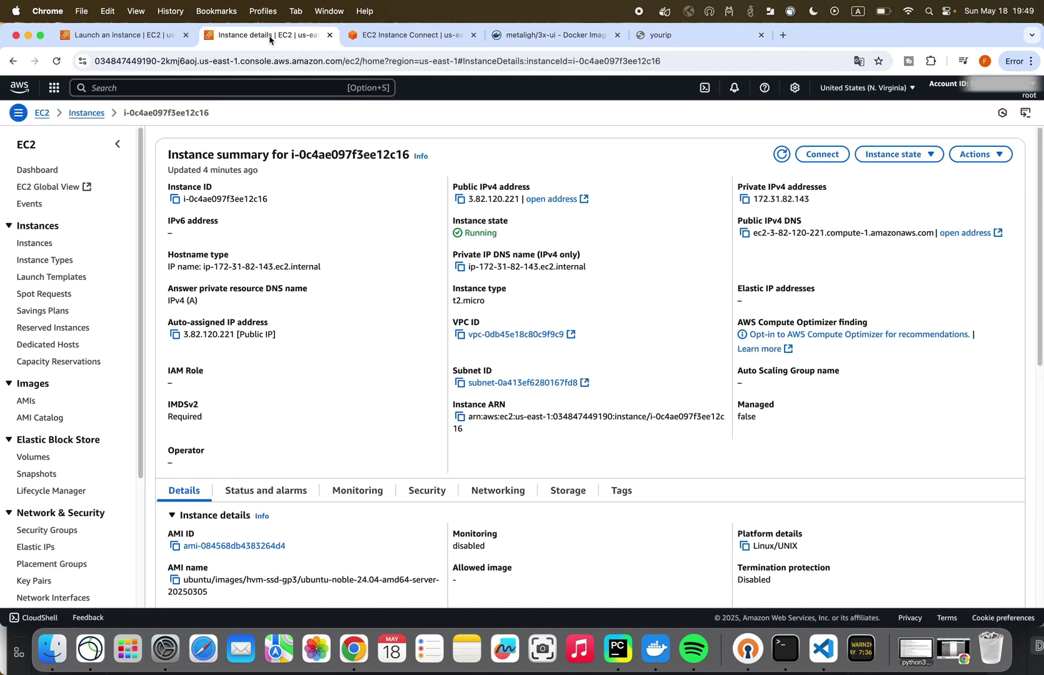
drag(468, 198, 520, 198)
key(super+c)
click(660, 35)
key(super+v)
key(Return)
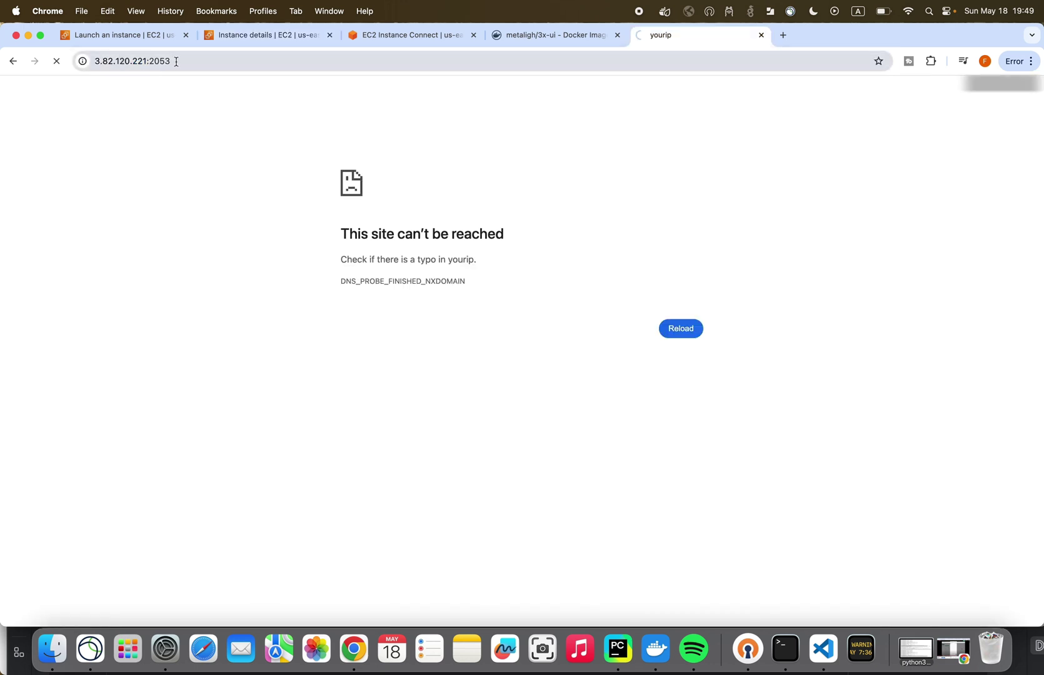
click(153, 60)
drag(170, 60, 153, 61)
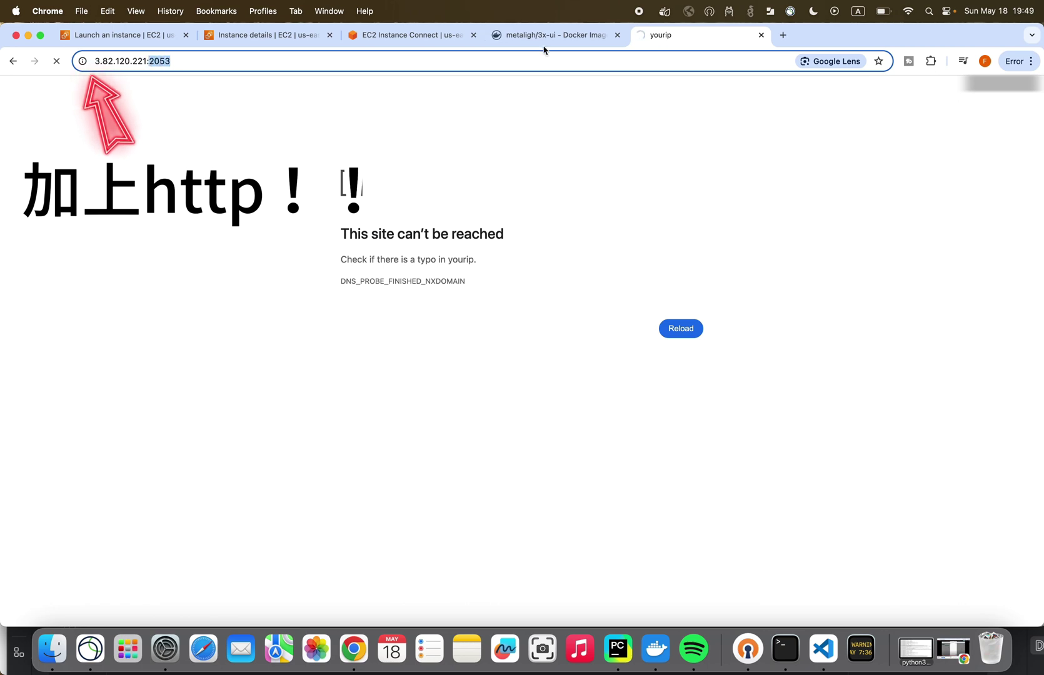
- From the instance's Security tab, open its launch-wizard-8 security group
click(401, 35)
click(290, 35)
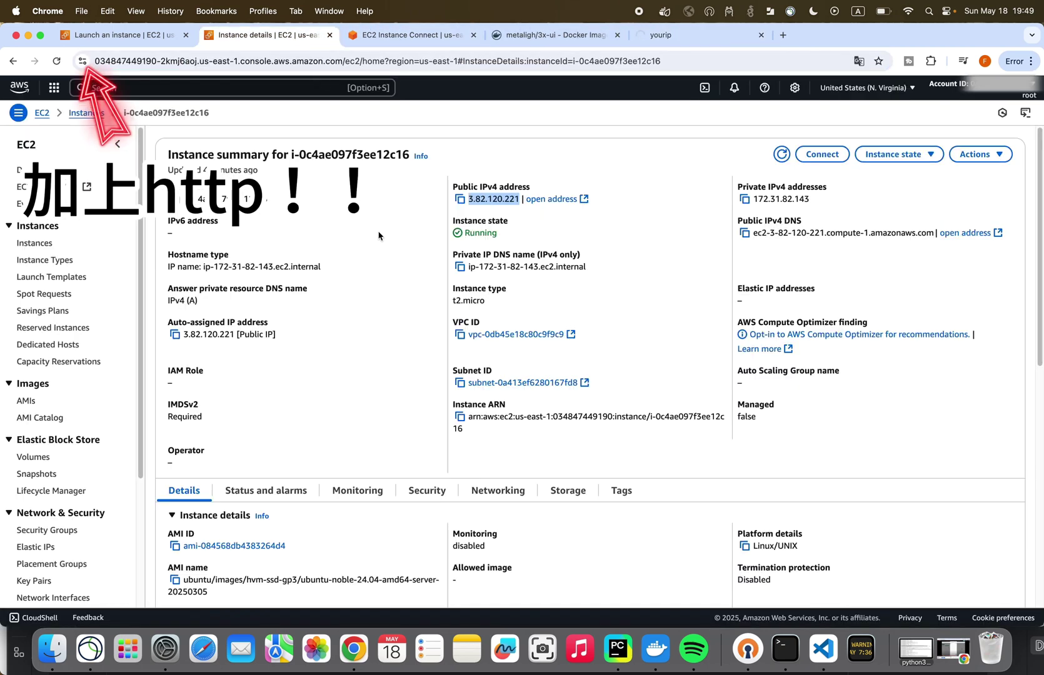
scroll(235, 375, down, 5)
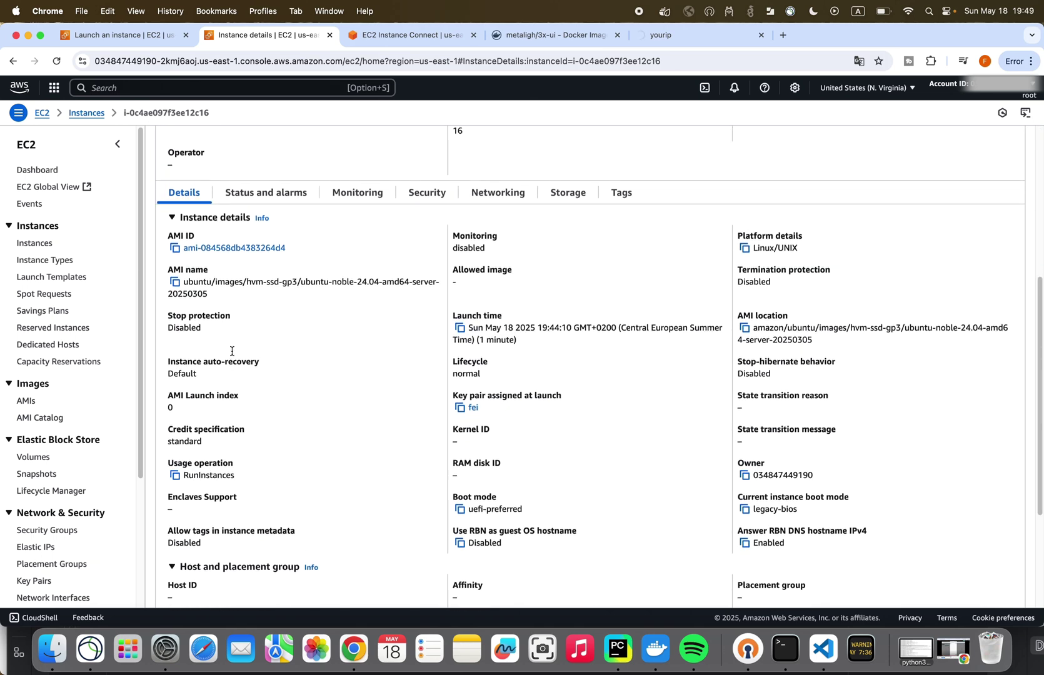
scroll(244, 350, up, 4)
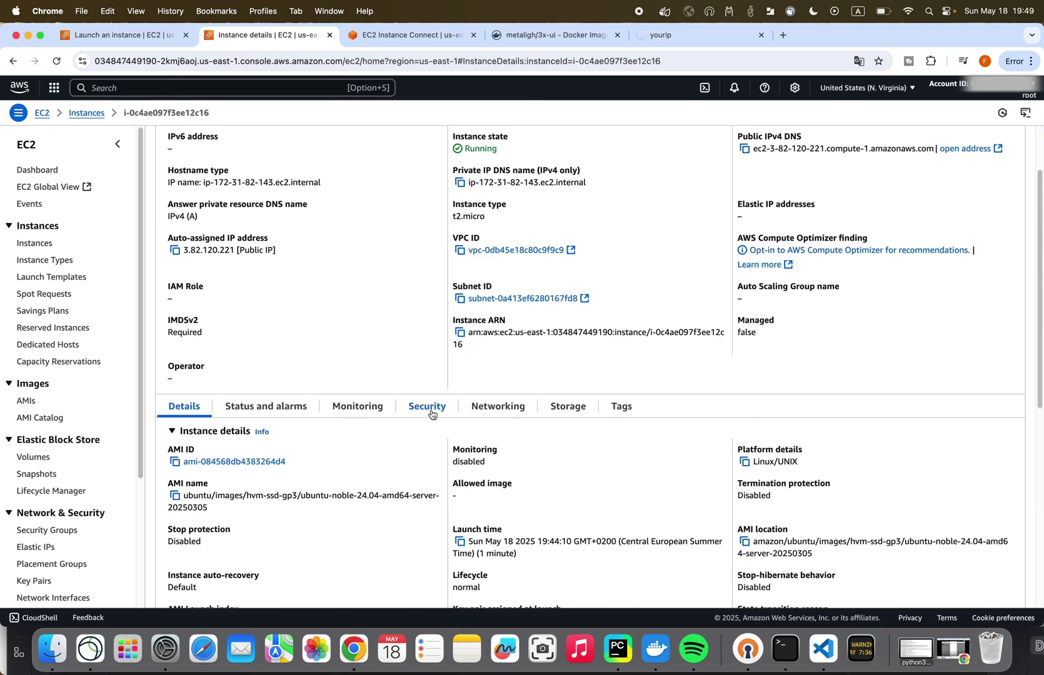
click(431, 413)
scroll(391, 425, down, 1)
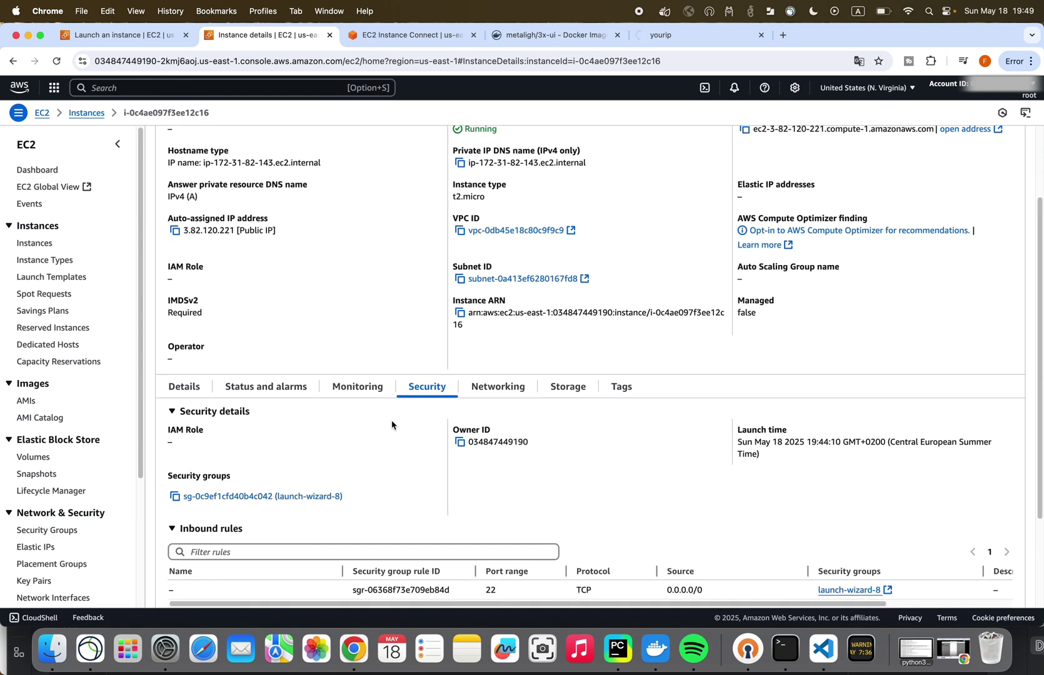
scroll(392, 425, down, 1)
click(259, 465)
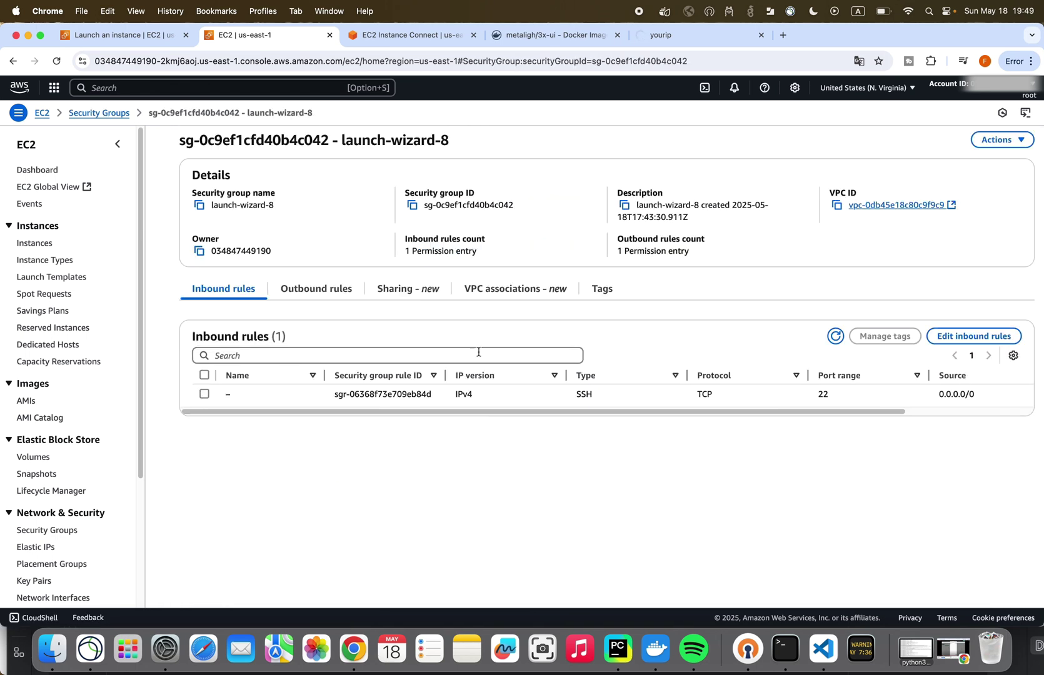
- Add inbound TCP rules for ports 2053 and 80 from 0.0.0.0/0 and save them
click(973, 335)
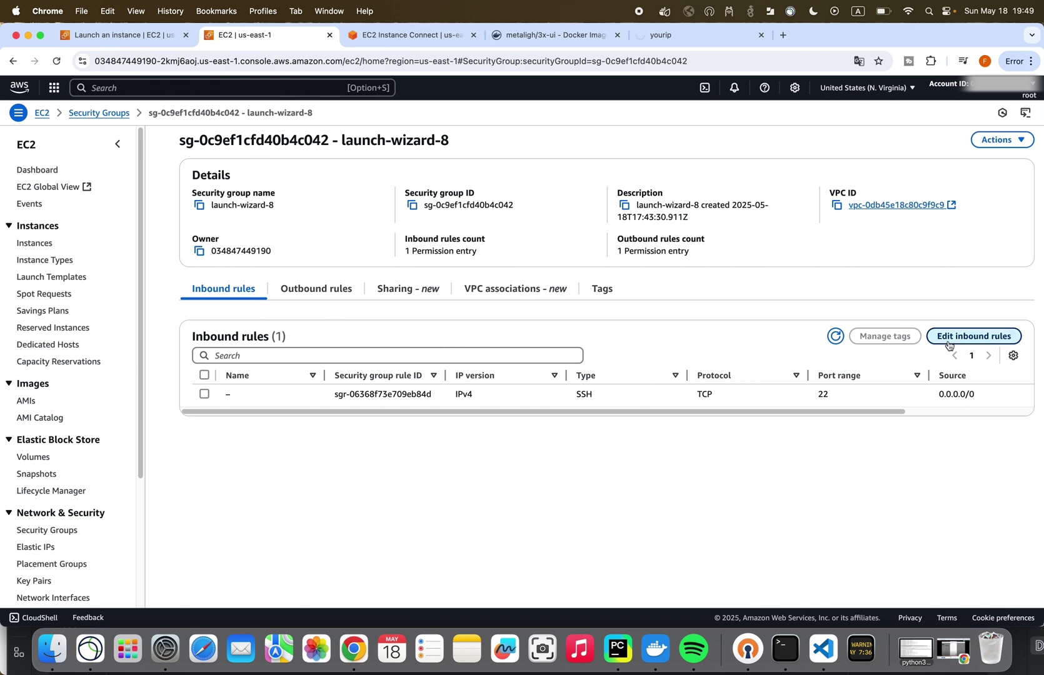
click(101, 273)
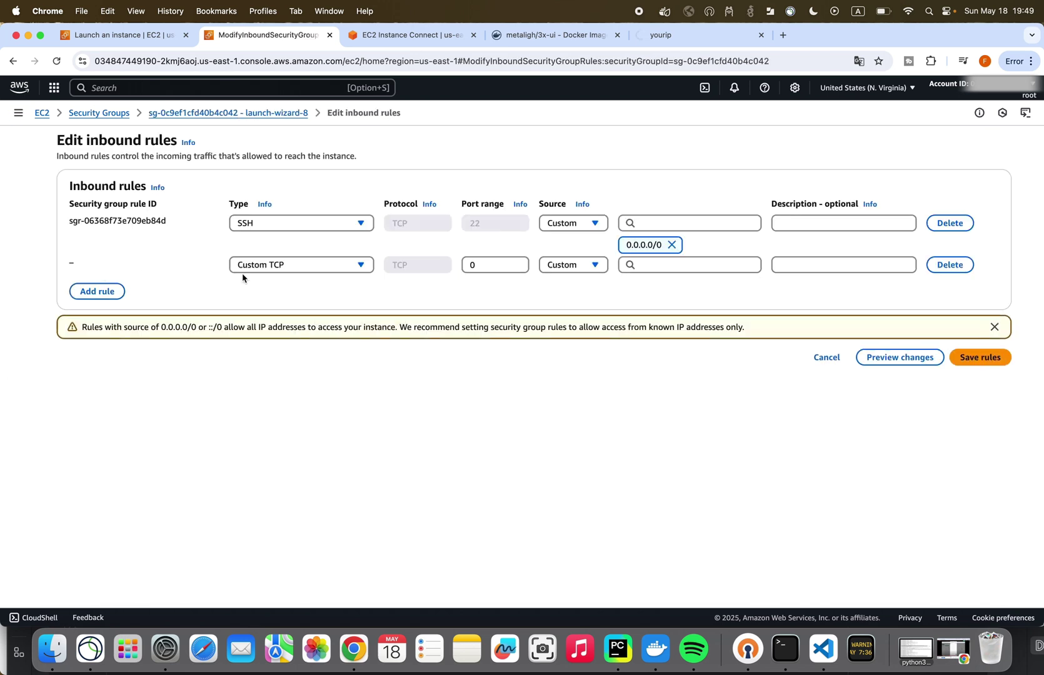
double_click(502, 268)
key(super+v)
click(100, 294)
double_click(473, 286)
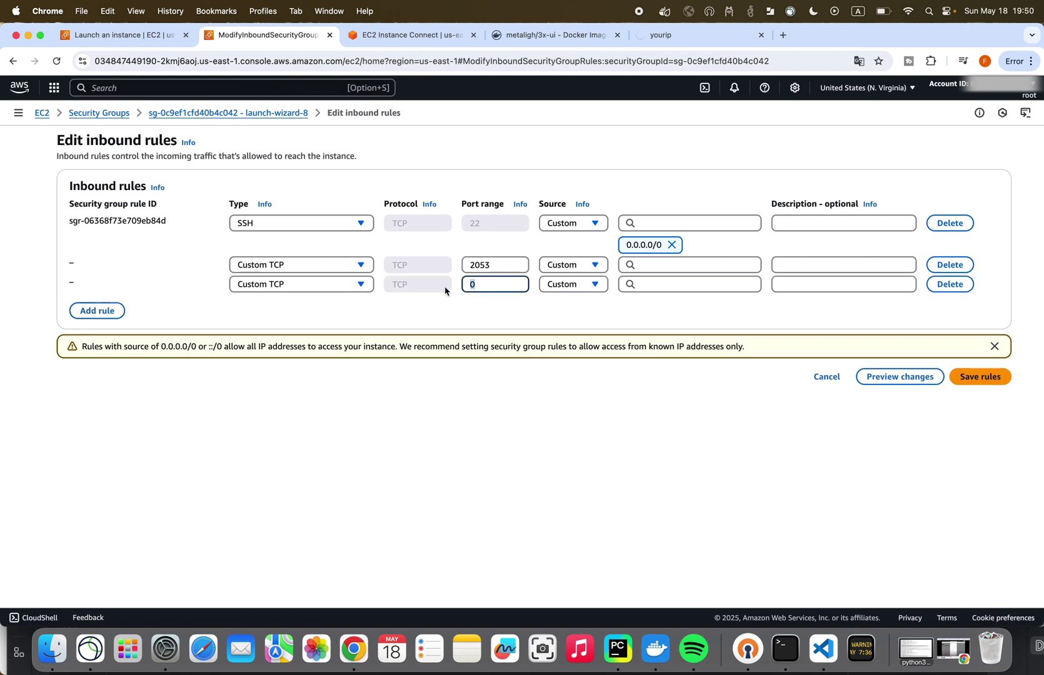
text(80)
click(662, 265)
click(659, 305)
click(660, 306)
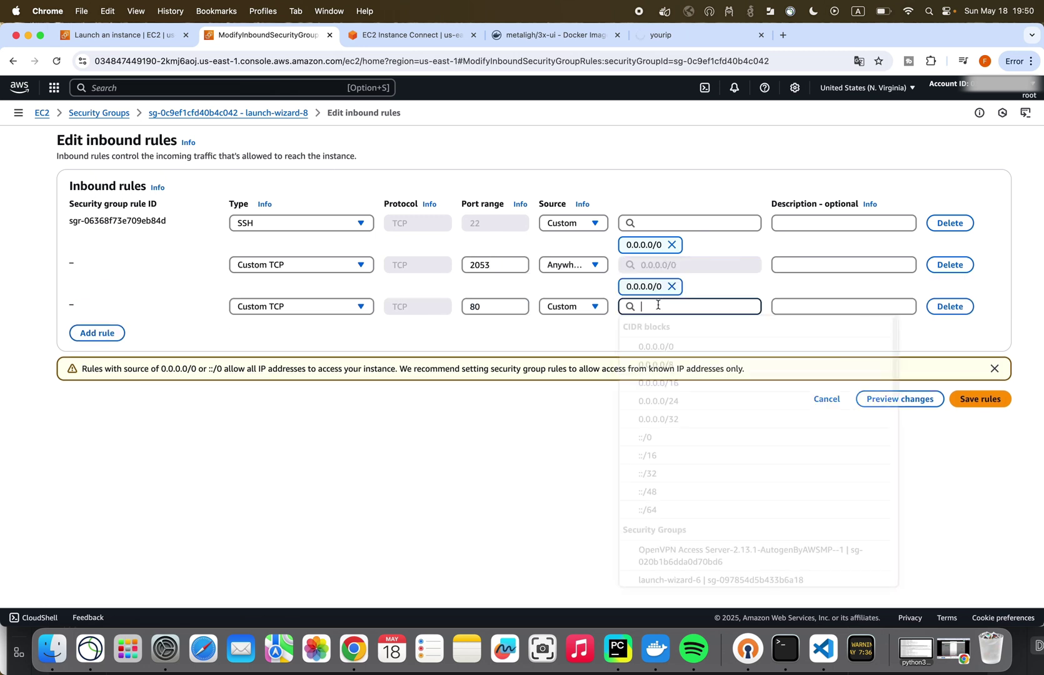
click(672, 350)
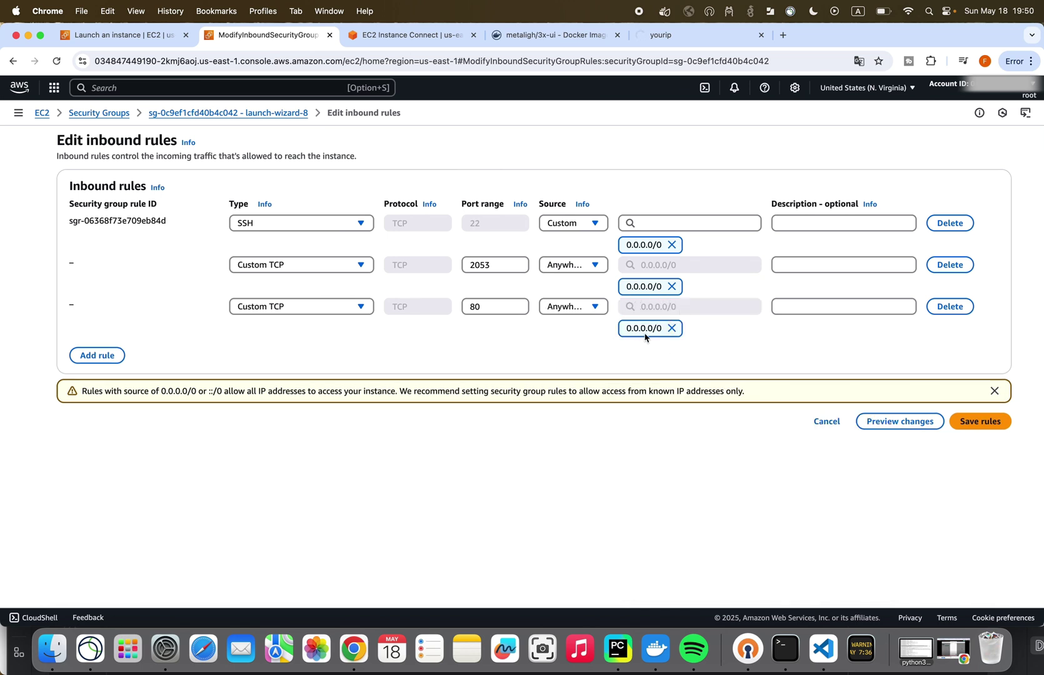
click(969, 424)
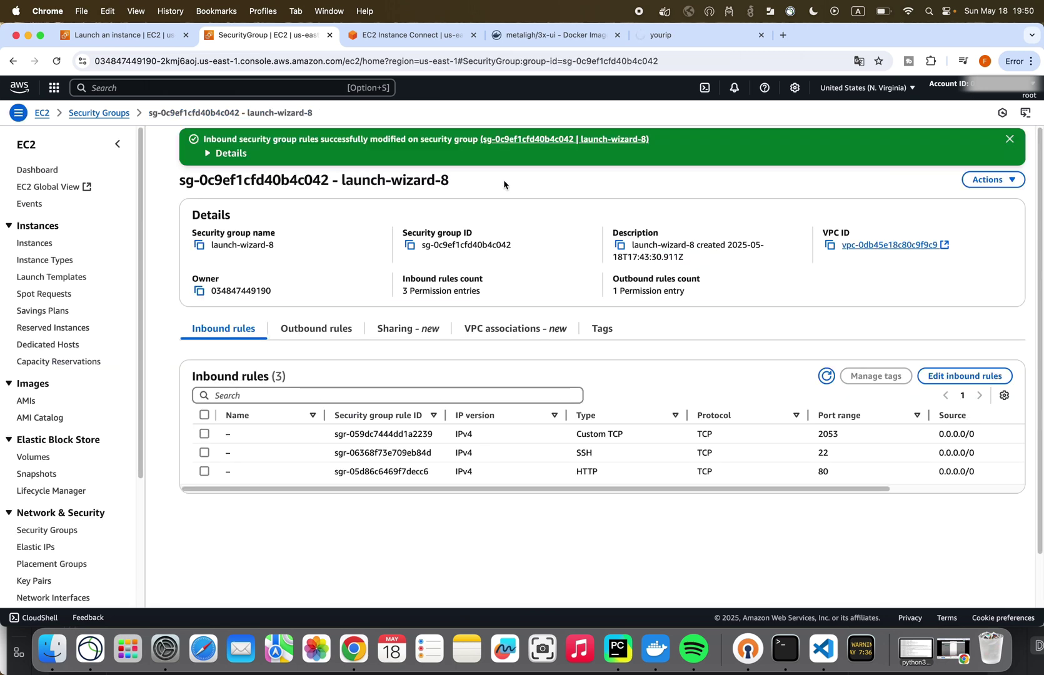
click(659, 37)
- Load 3.82.120.221:2053 and sign in with the default credentials, declining to save the password
click(196, 61)
key(Return)
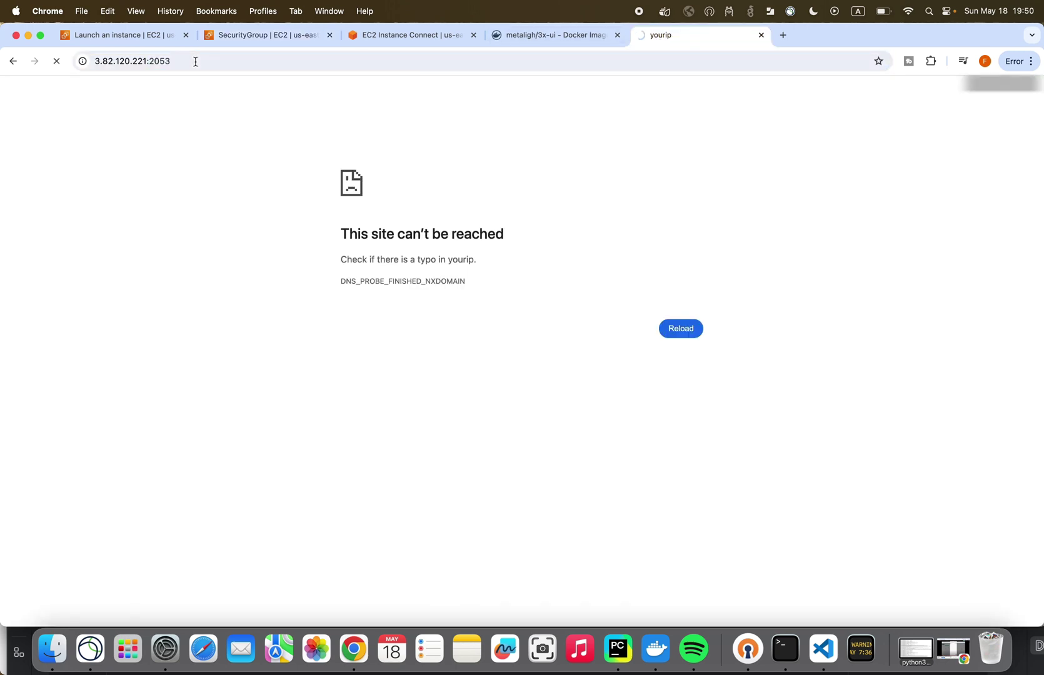
click(96, 61)
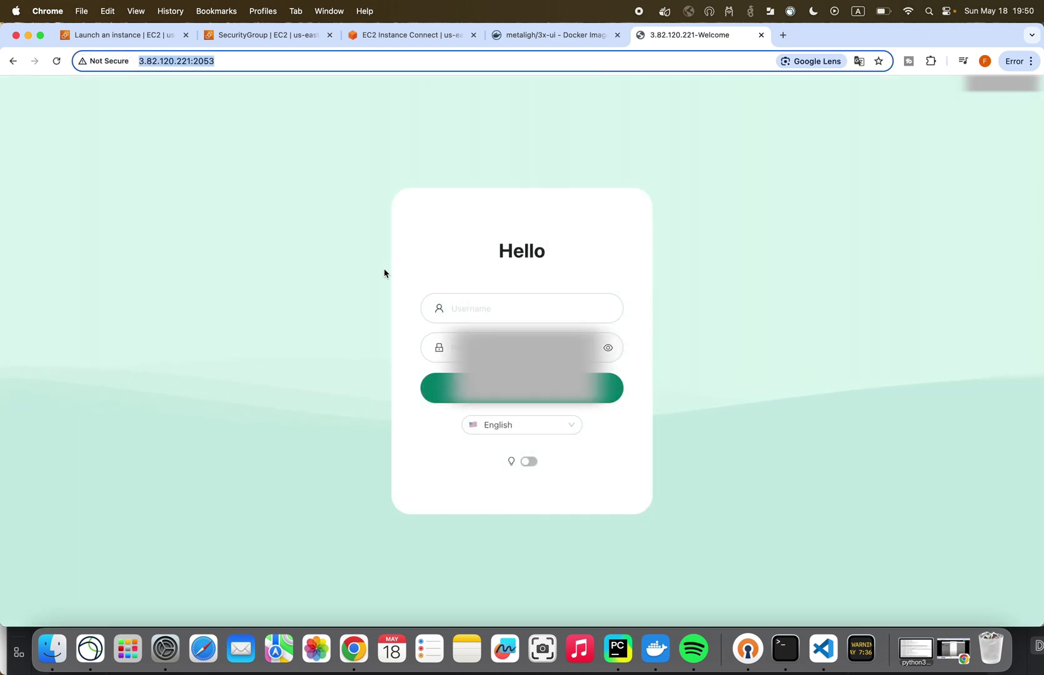
click(488, 308)
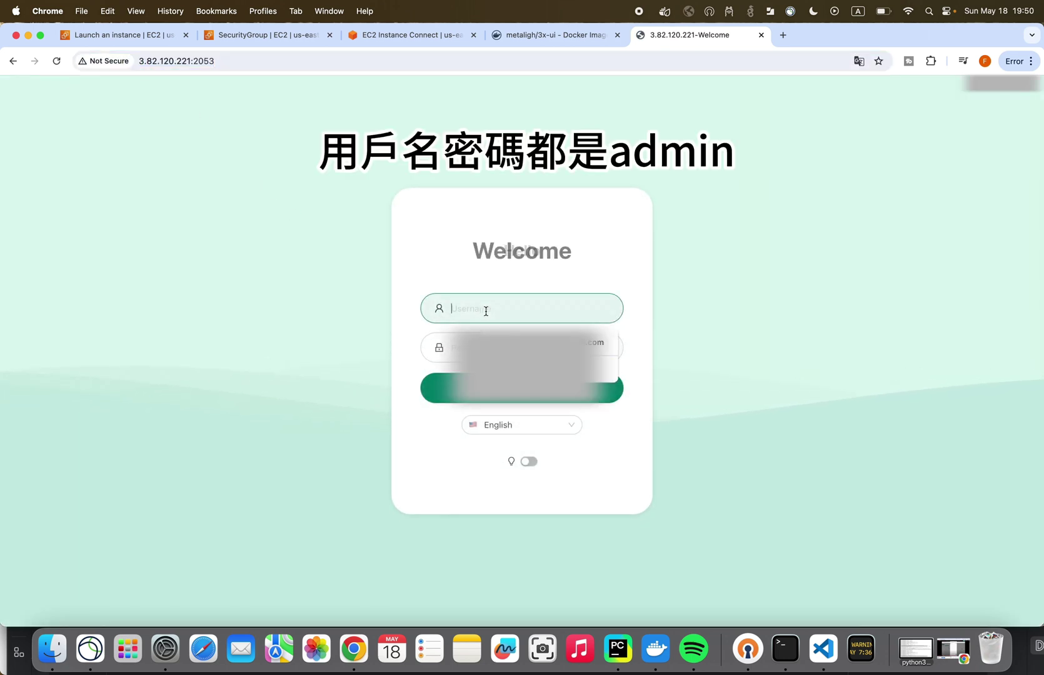
text(admin)
key(Tab)
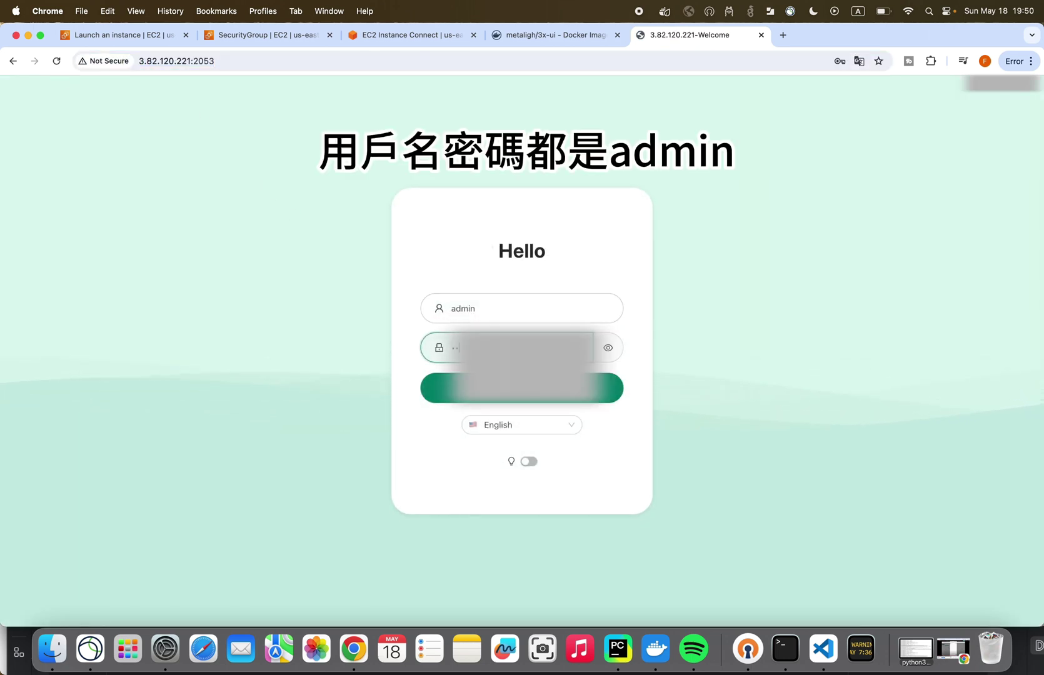
text(admin)
key(Return)
click(813, 243)
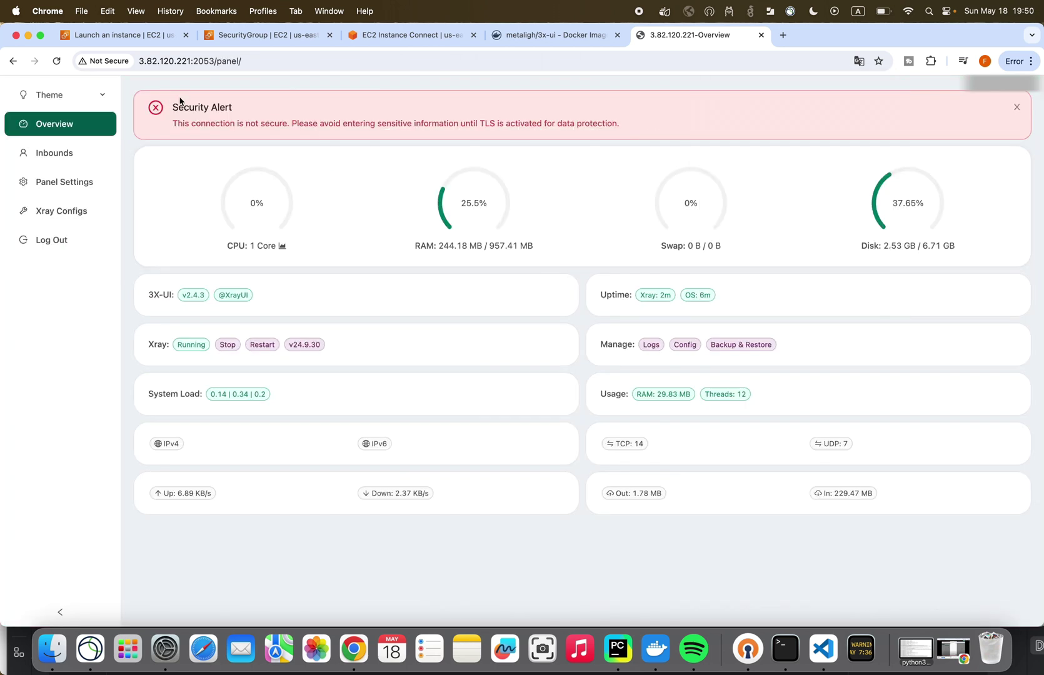
- Read the TLS security alert, then go to the Inbounds list
drag(173, 106, 241, 112)
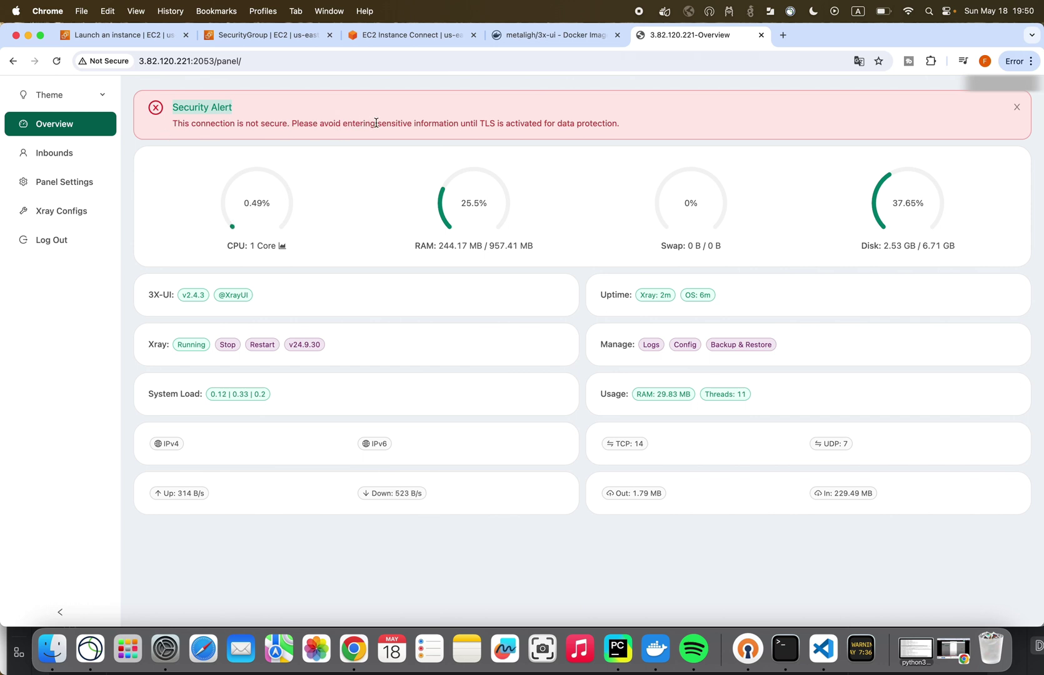
drag(376, 123, 503, 123)
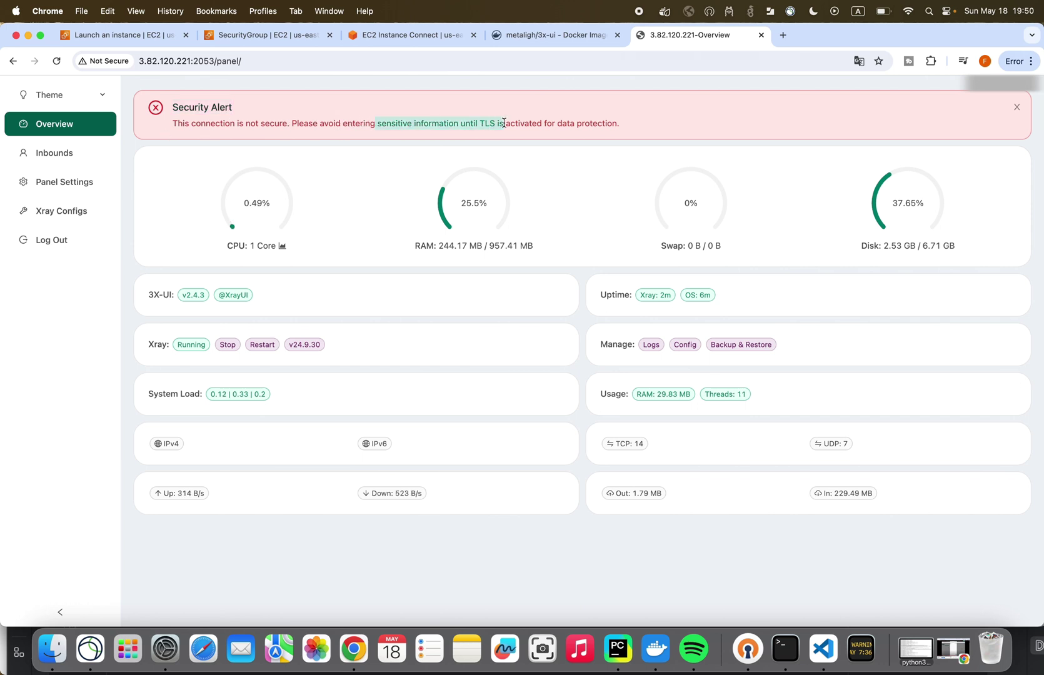
click(65, 156)
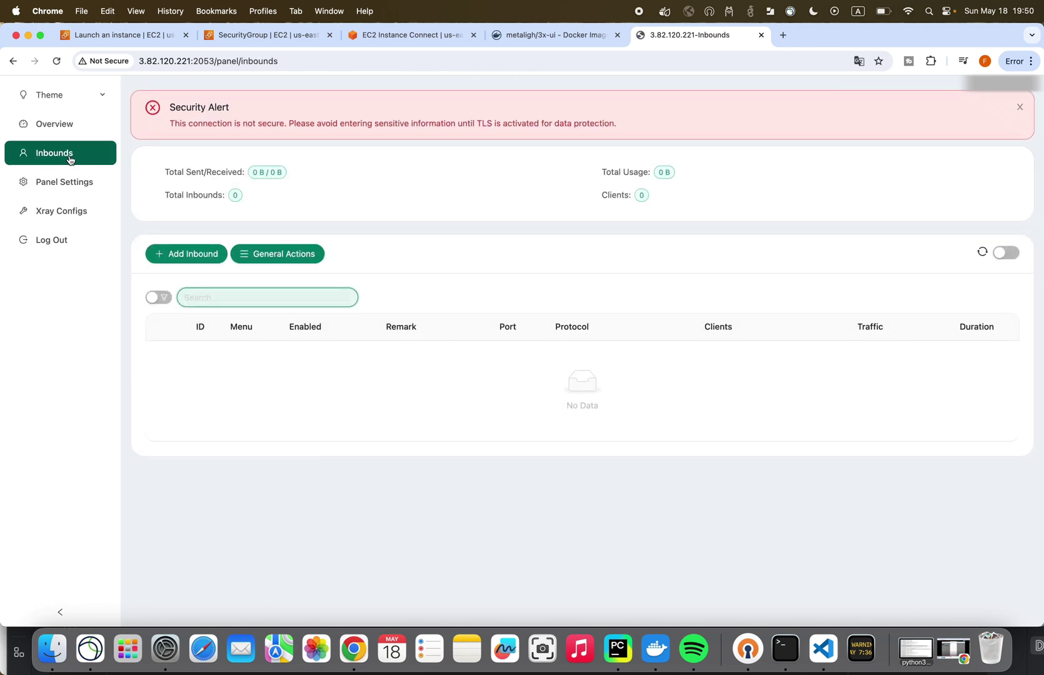
- Add a vless inbound with its port changed from 32893 to 80 and WebSocket transmission
click(195, 253)
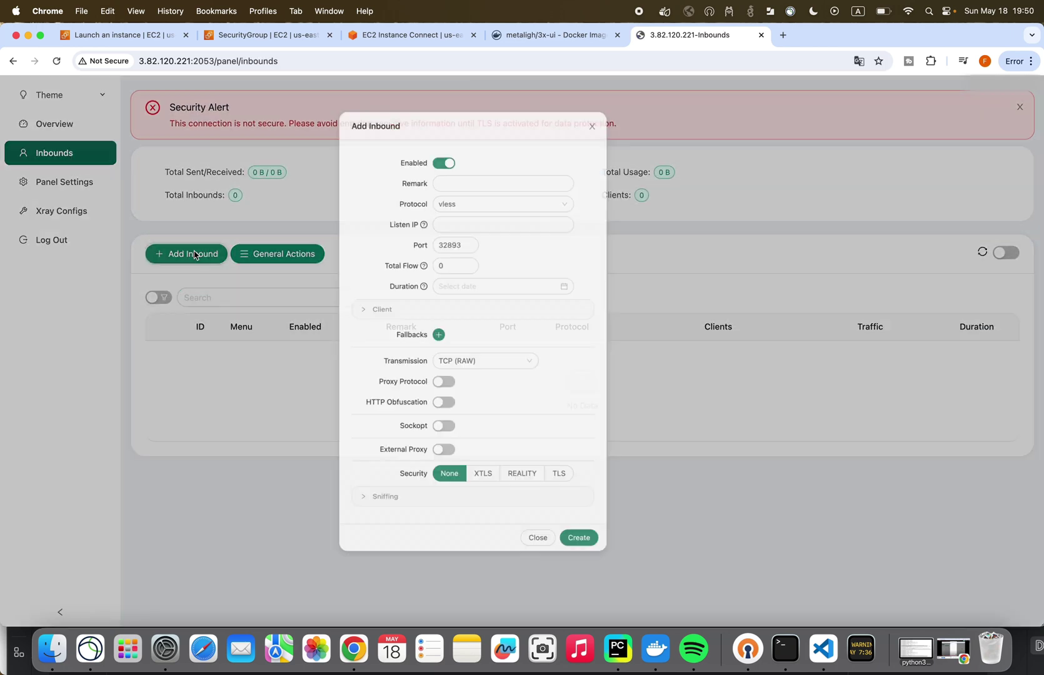
click(512, 198)
click(404, 188)
click(494, 219)
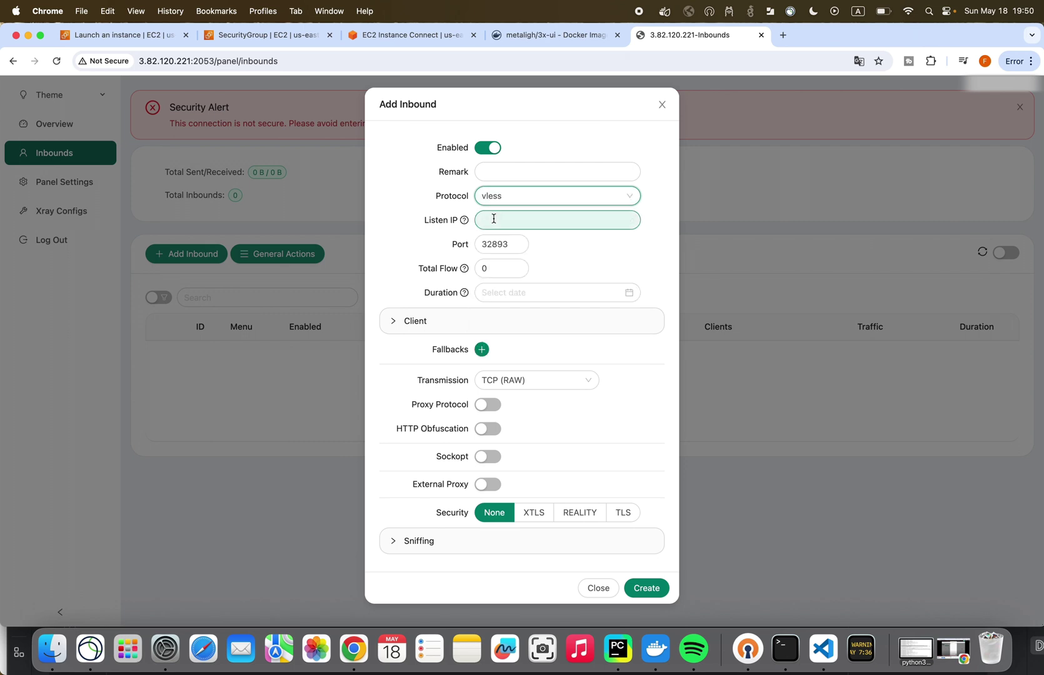
click(494, 244)
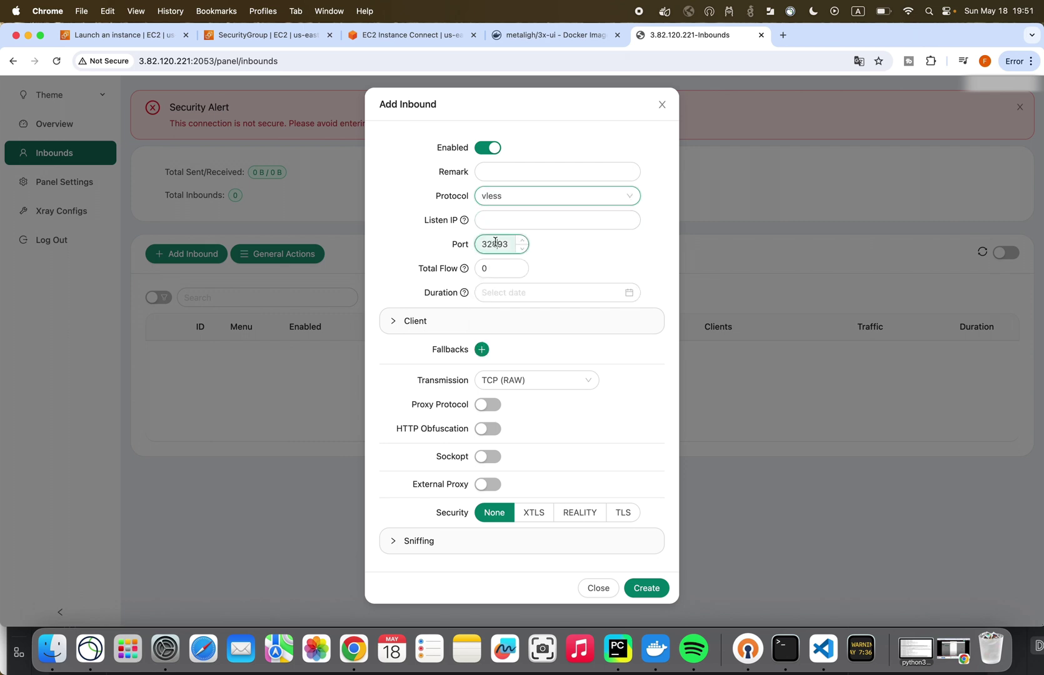
key(super+a)
text(80)
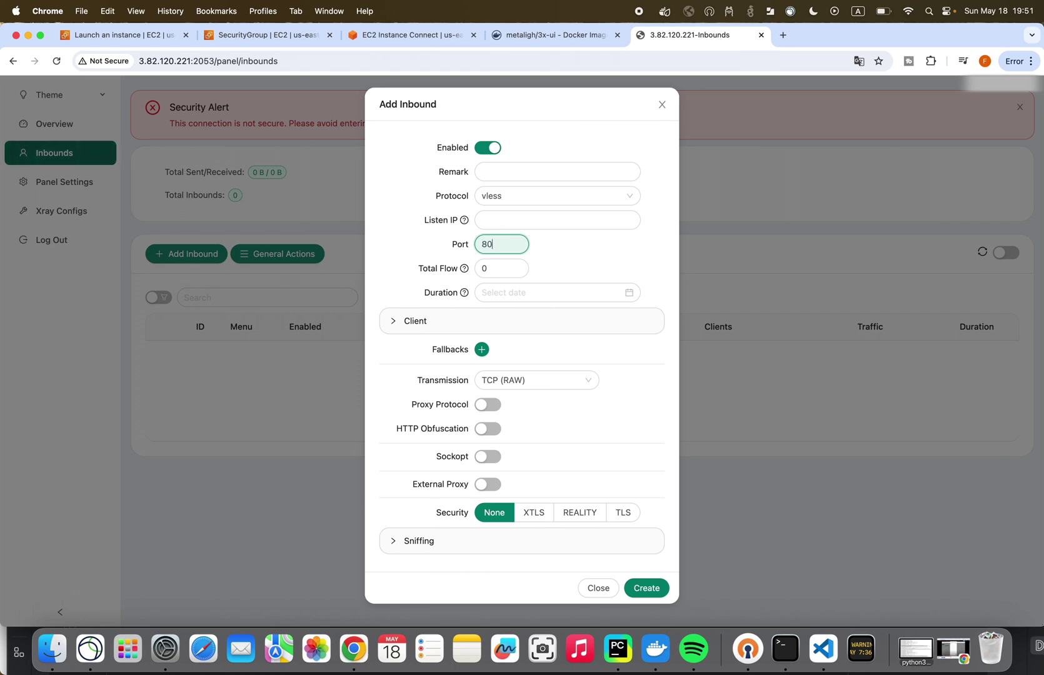
click(525, 382)
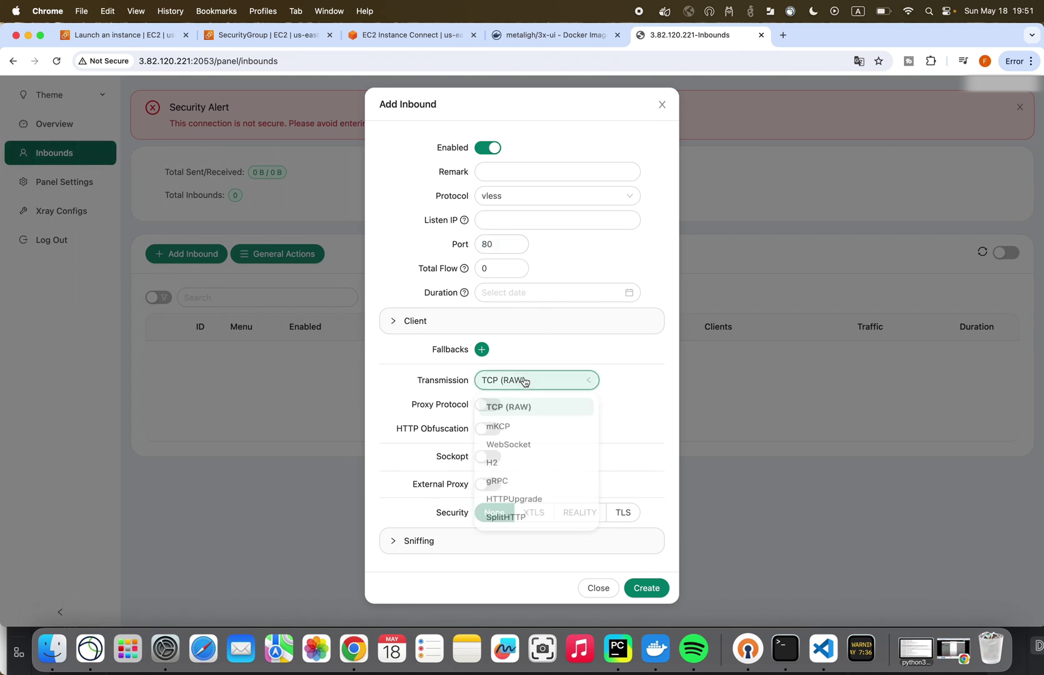
click(521, 450)
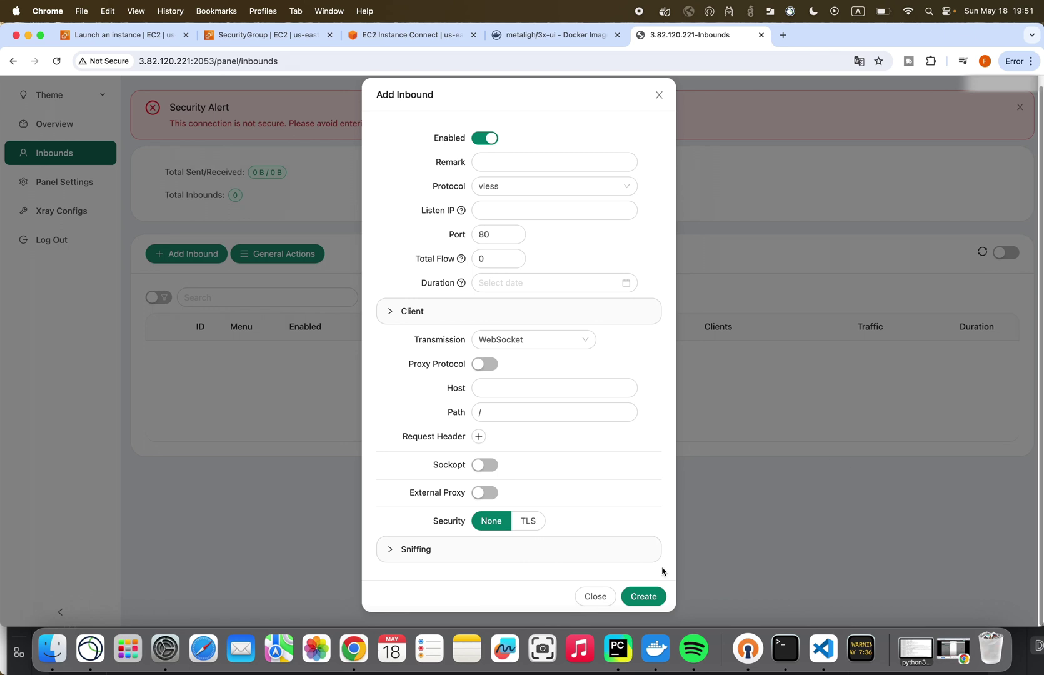
click(646, 596)
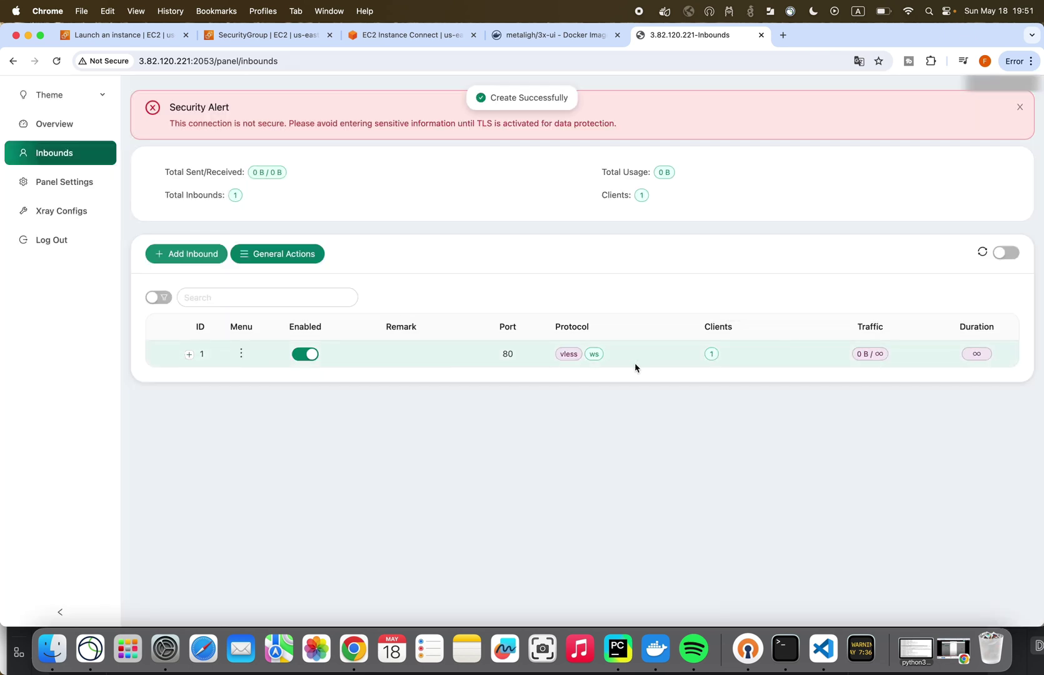
- Expand inbound row 1 and display its client's connection QR code for scanning
click(188, 354)
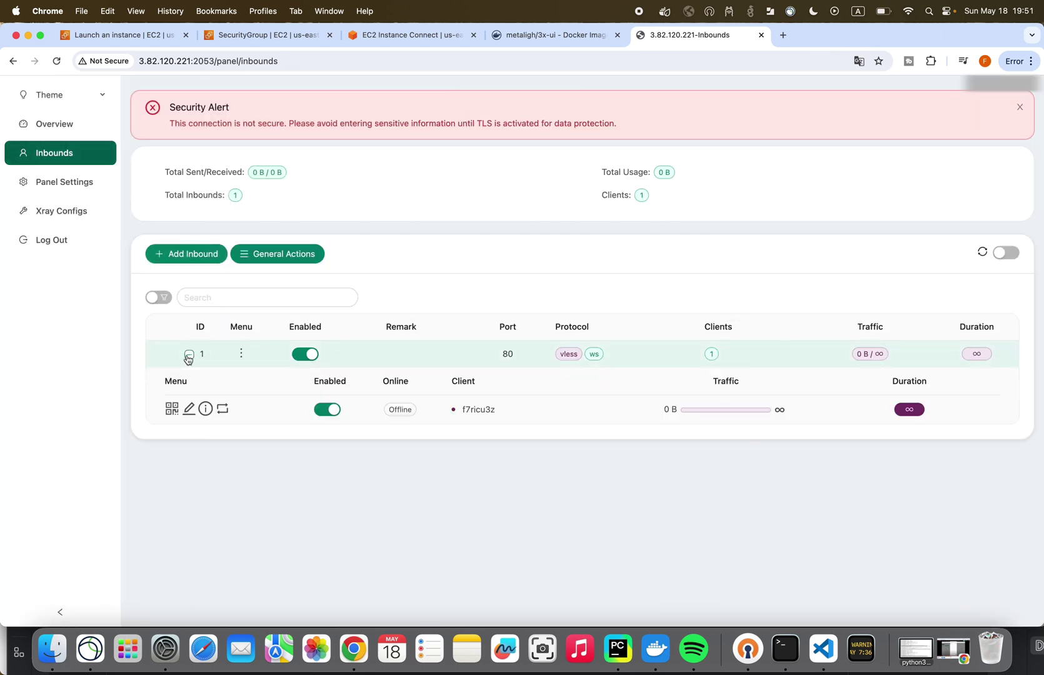
click(172, 409)
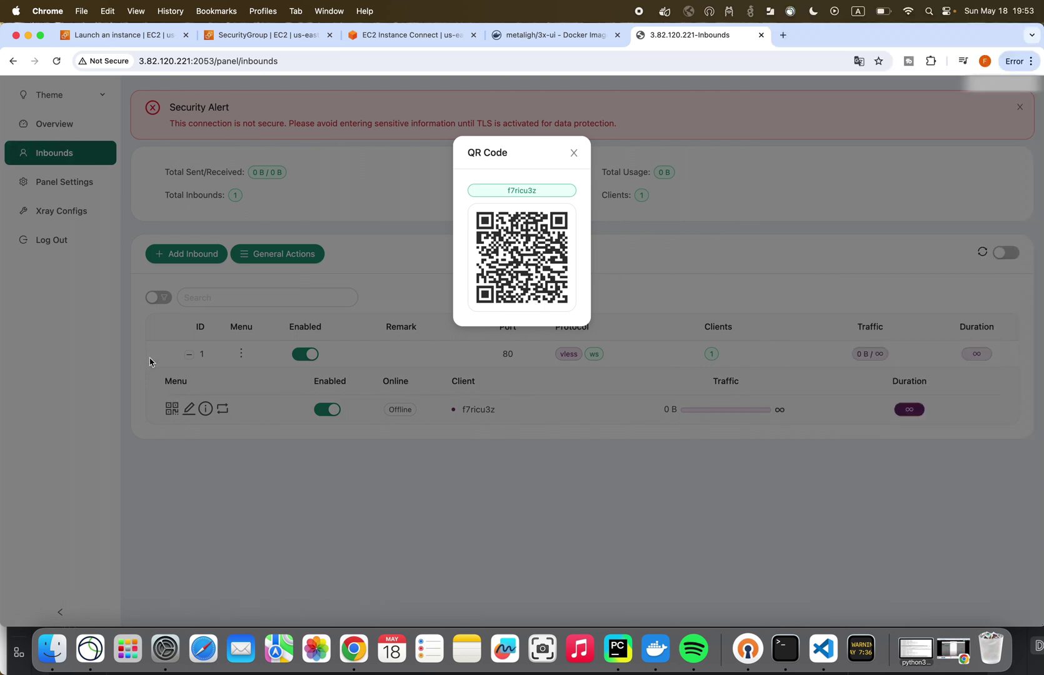
key(ctrl+shift+Tab)
key(ctrl+shift+Tab)
key(ctrl+shift+Tab)
key(ctrl+shift+Tab)
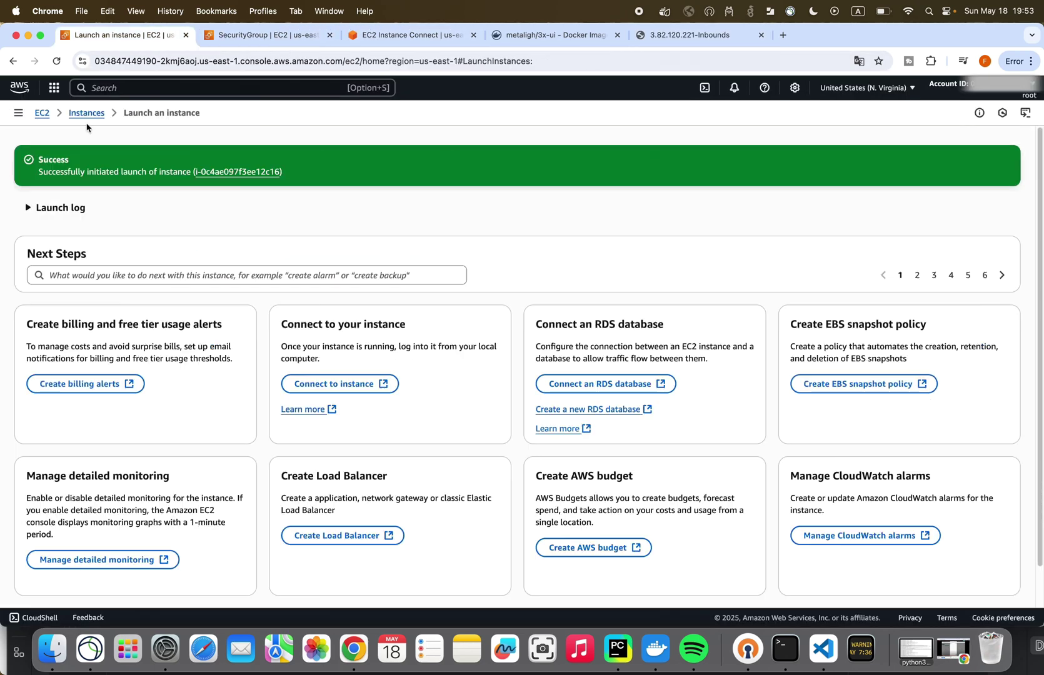
- Stop instance i-0c4ae097f3ee12c16, noting its current public IP 3.82.120.221
click(86, 114)
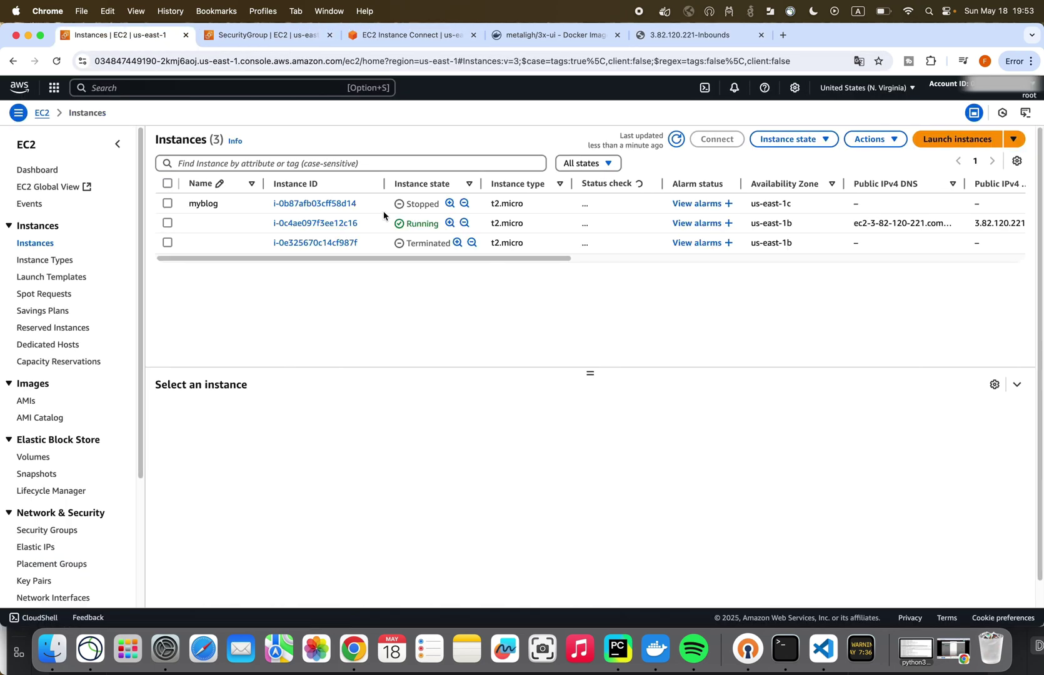
click(338, 224)
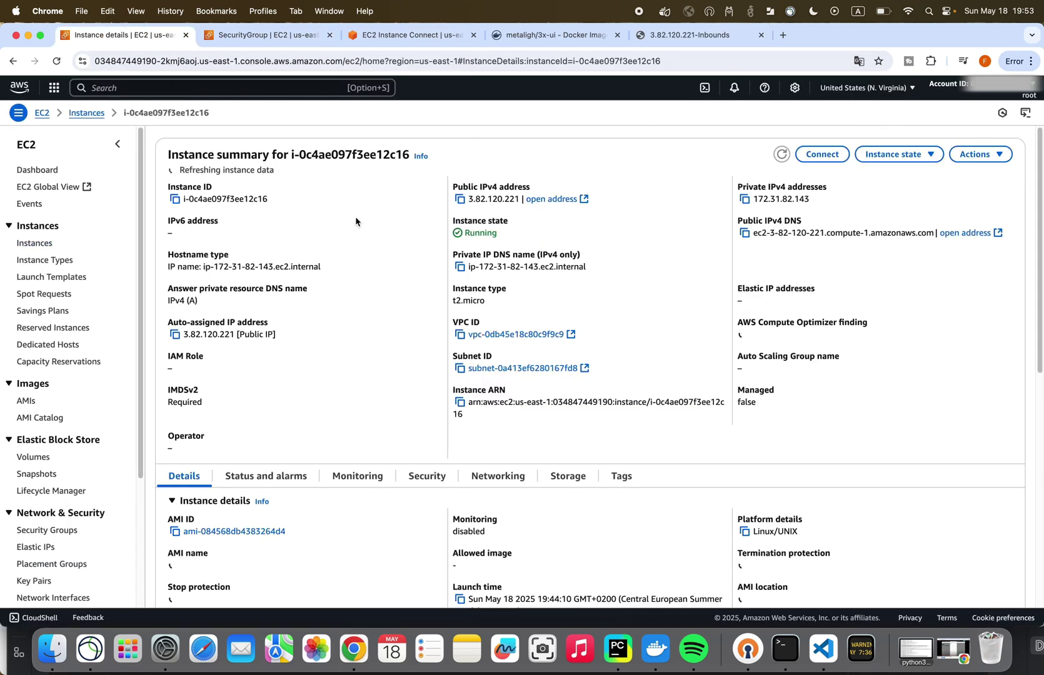
click(886, 158)
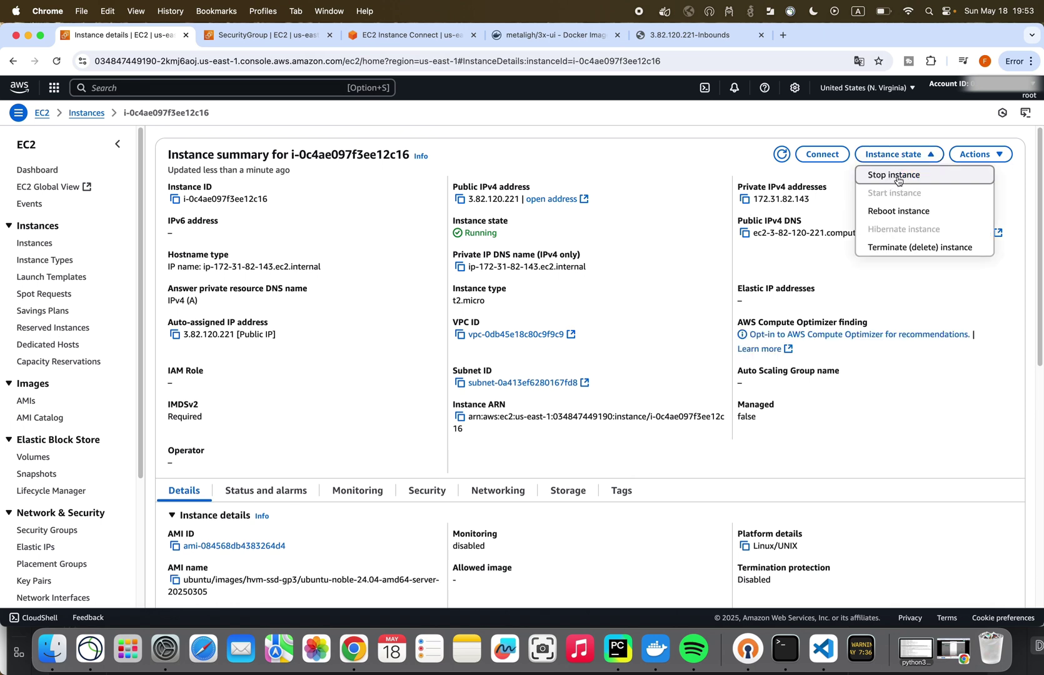
click(897, 177)
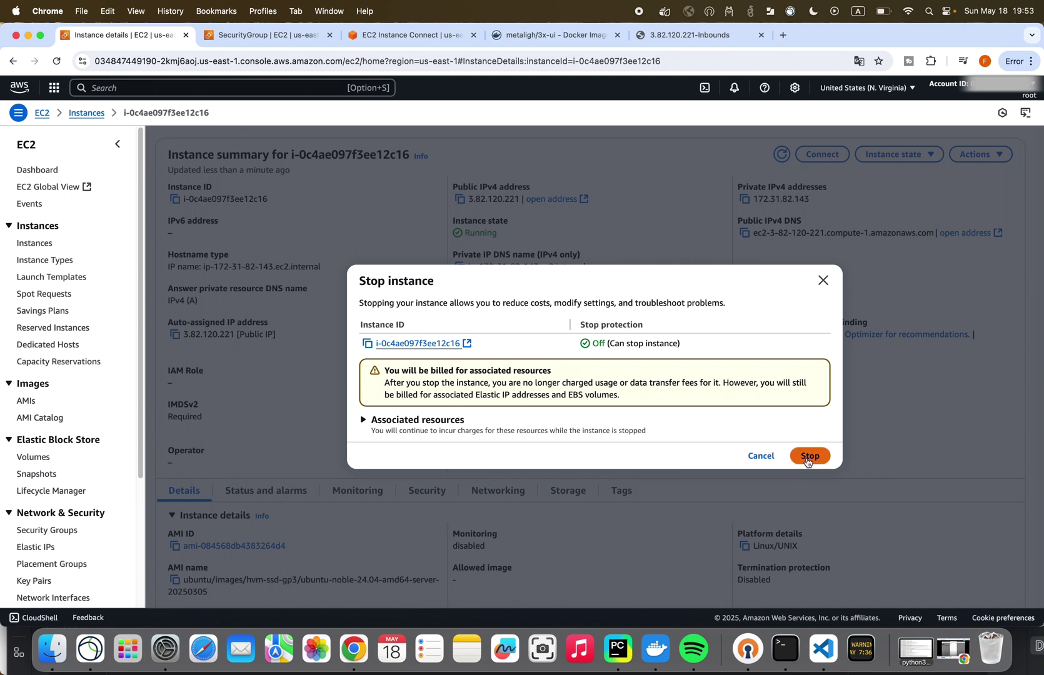
click(809, 455)
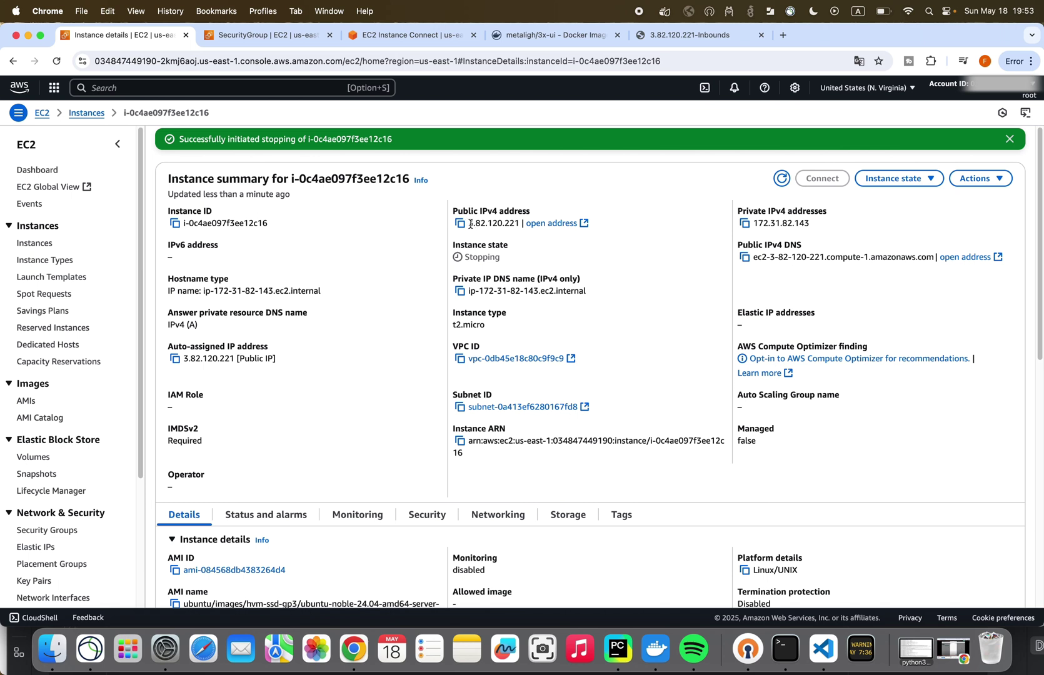
drag(470, 224, 508, 224)
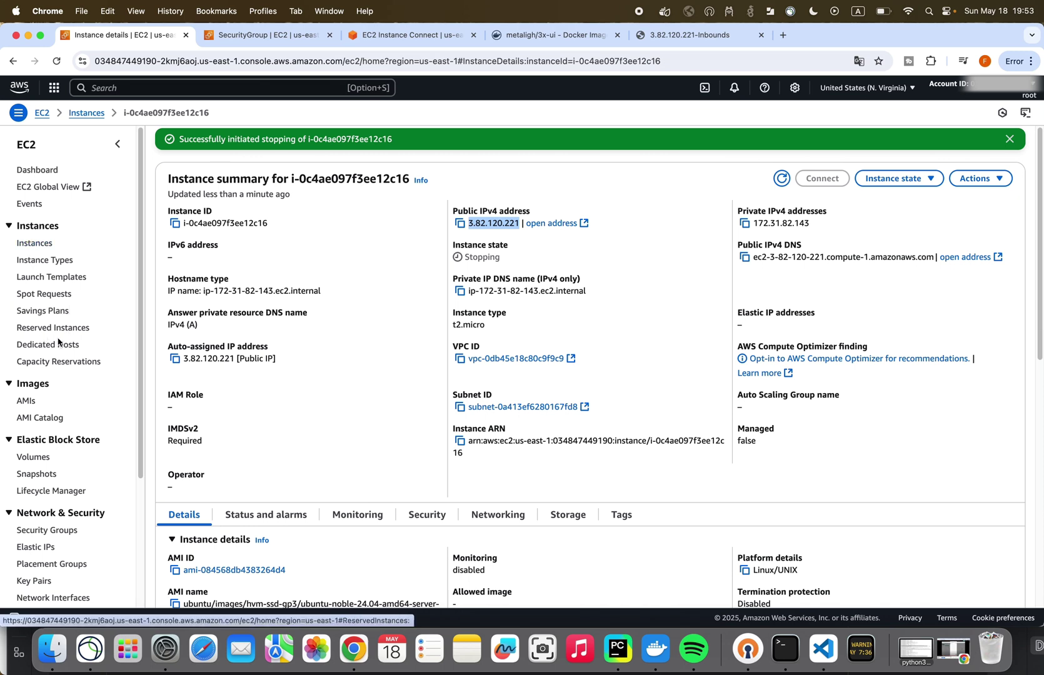
scroll(88, 389, down, 1)
scroll(88, 387, down, 3)
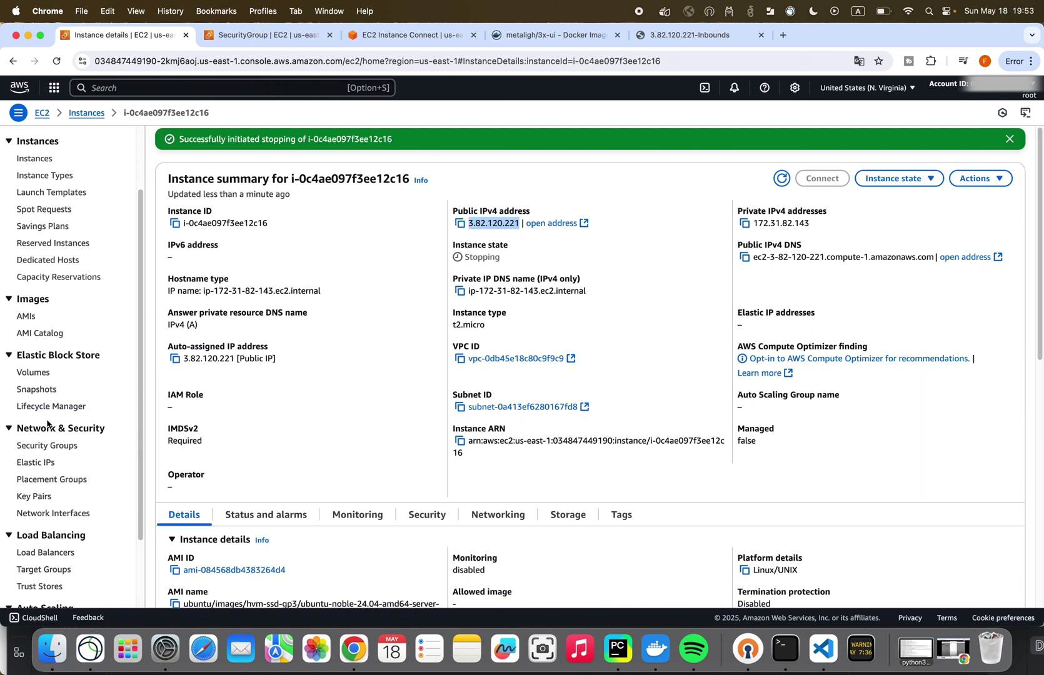
- Allocate Elastic IP 3.216.73.69 from Amazon's IPv4 address pool
click(36, 464)
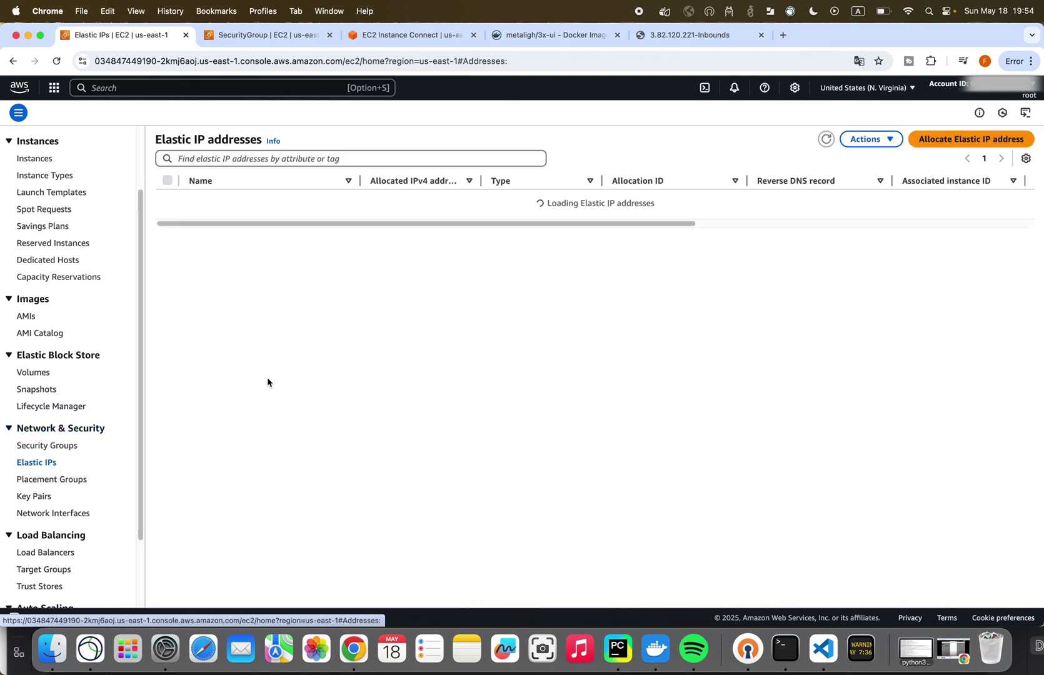
click(946, 144)
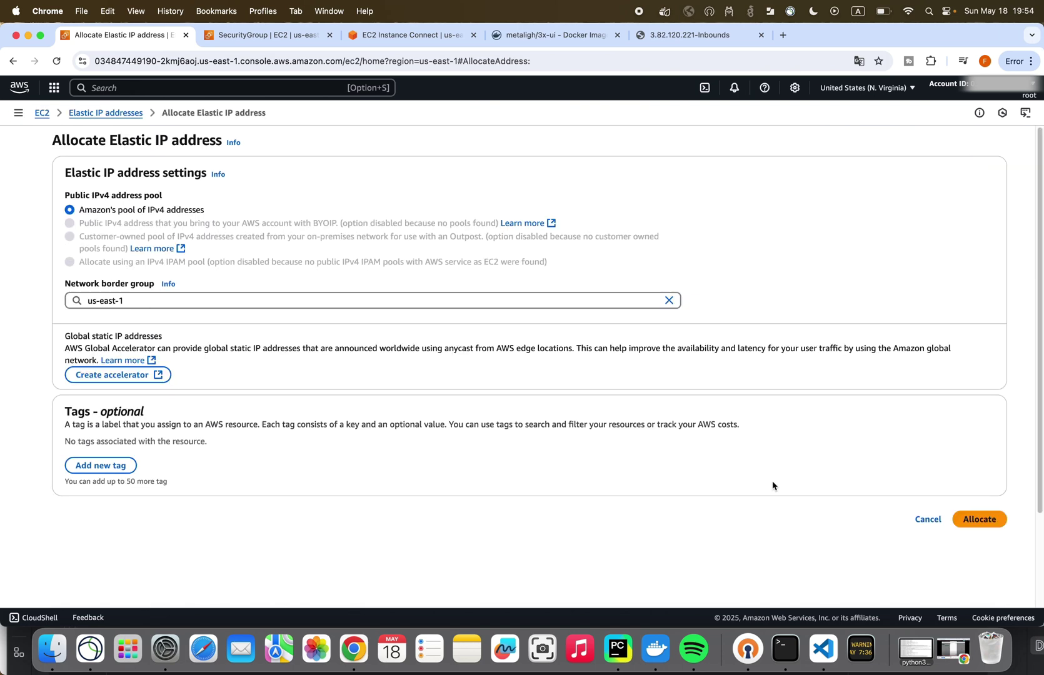
click(979, 519)
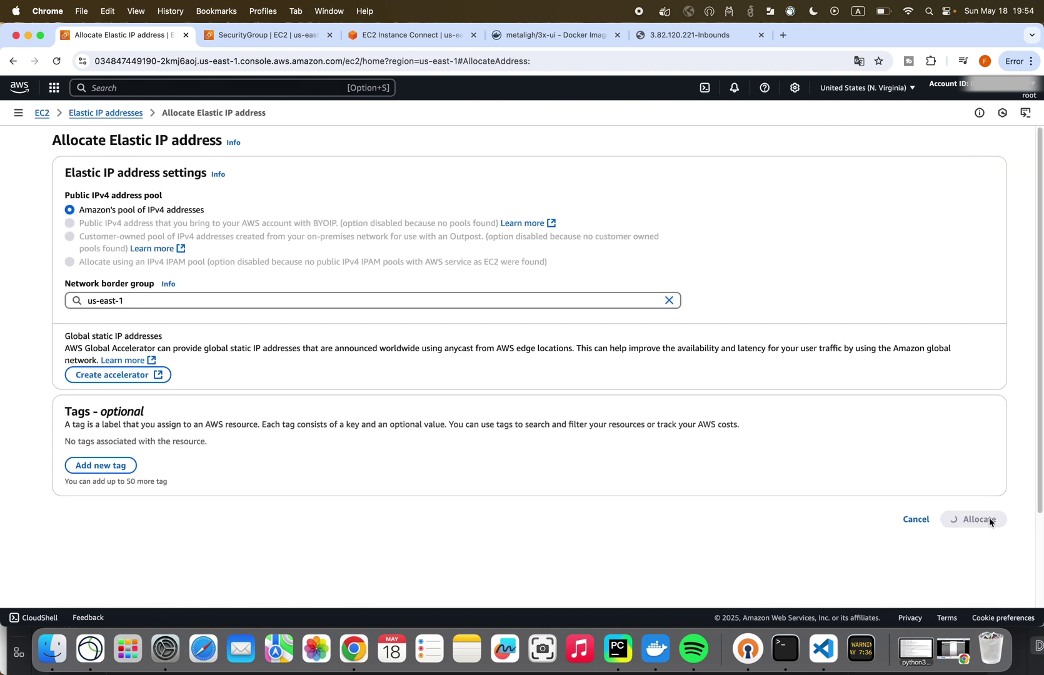
mouse_move(365, 262)
mouse_down()
mouse_move(427, 270)
mouse_move(365, 268)
mouse_up()
click(431, 268)
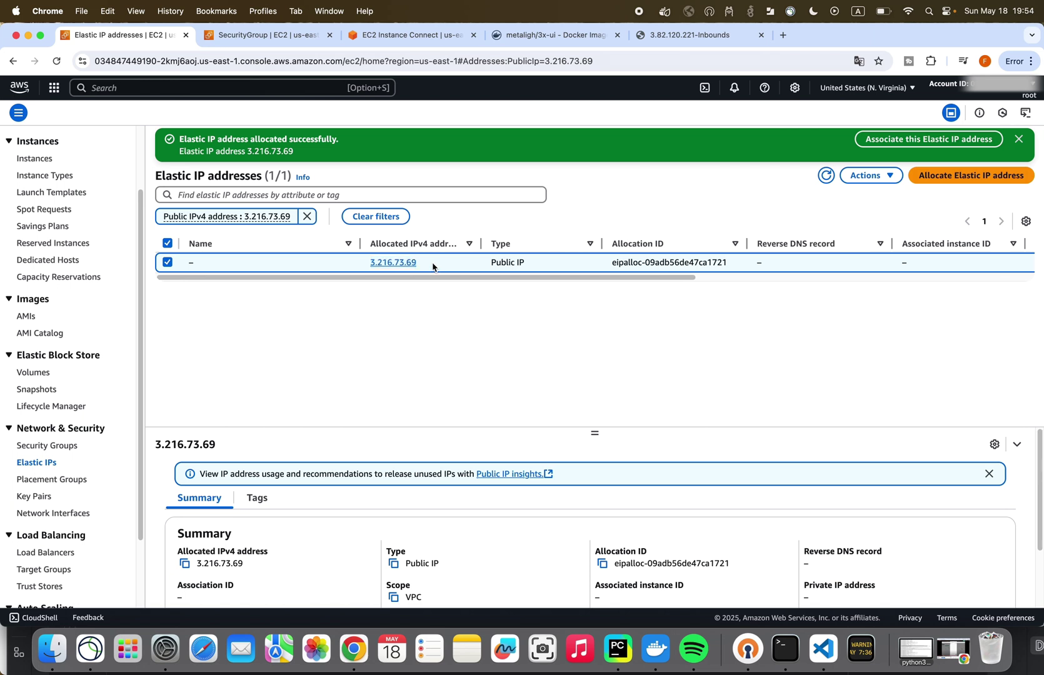
drag(431, 267, 366, 263)
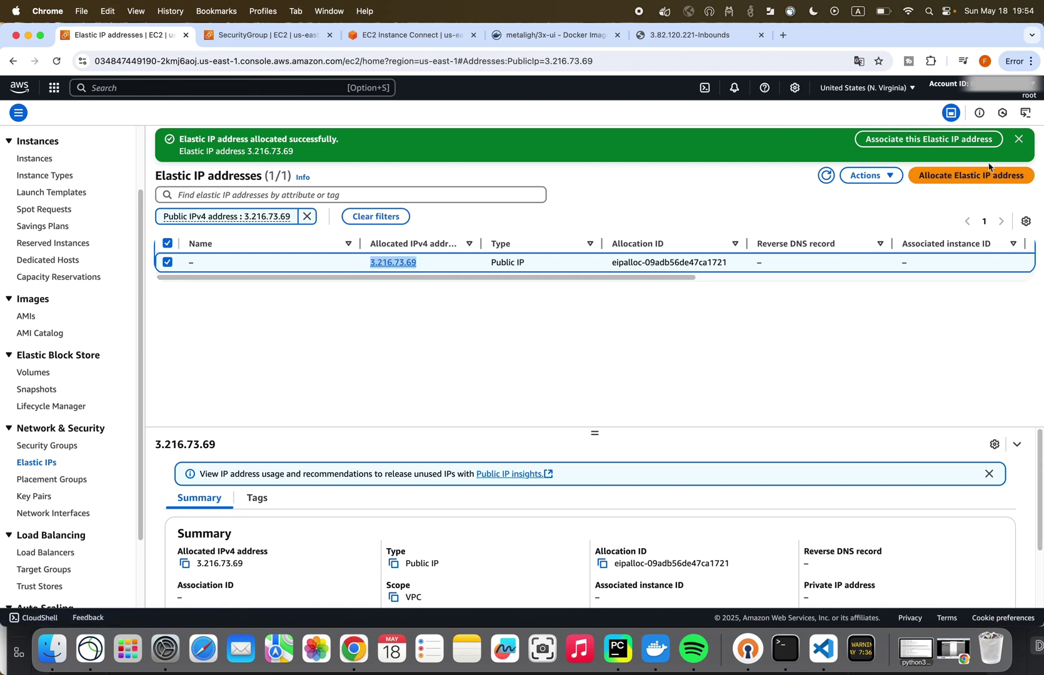
- Open the 3.216.73.69 details page and begin associating it with an instance
click(869, 175)
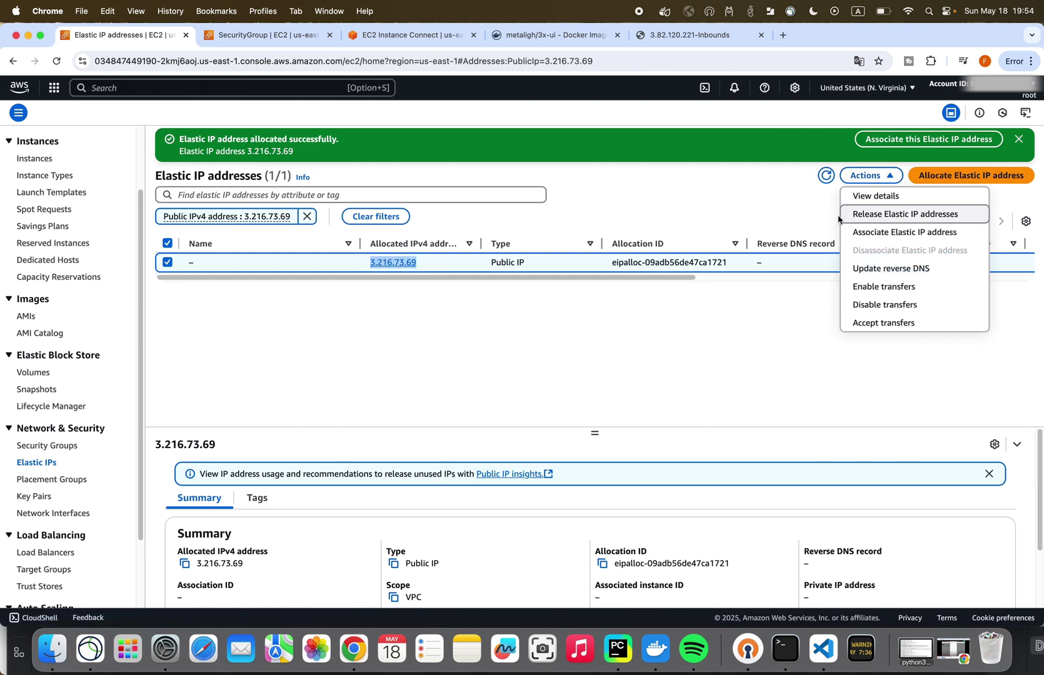
click(433, 263)
drag(438, 262, 371, 264)
click(387, 265)
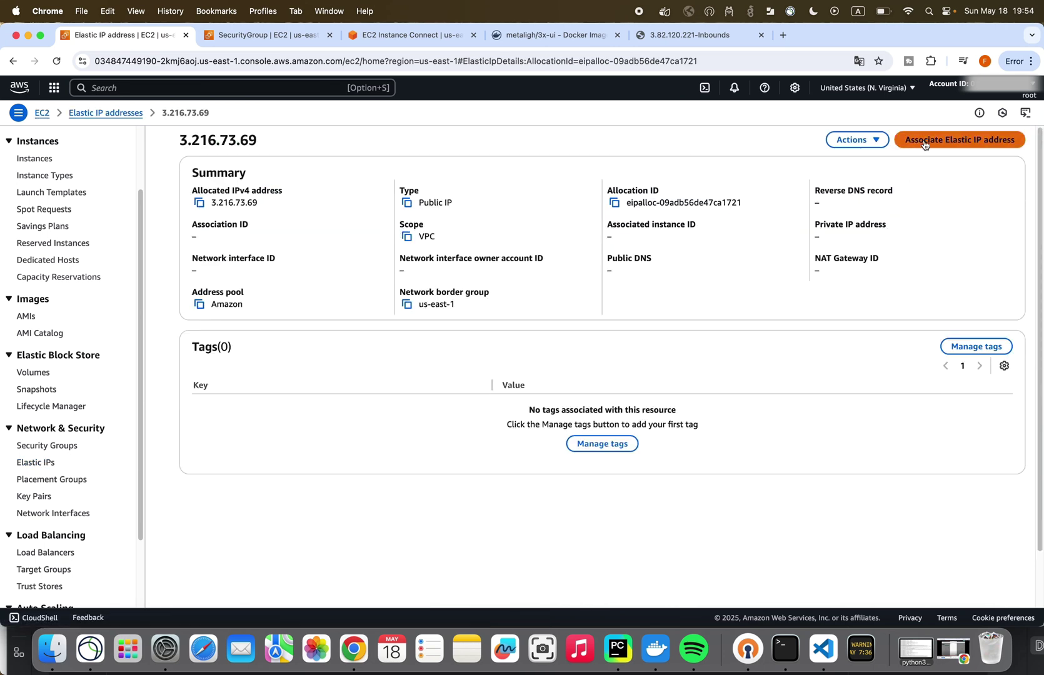
click(925, 142)
click(183, 325)
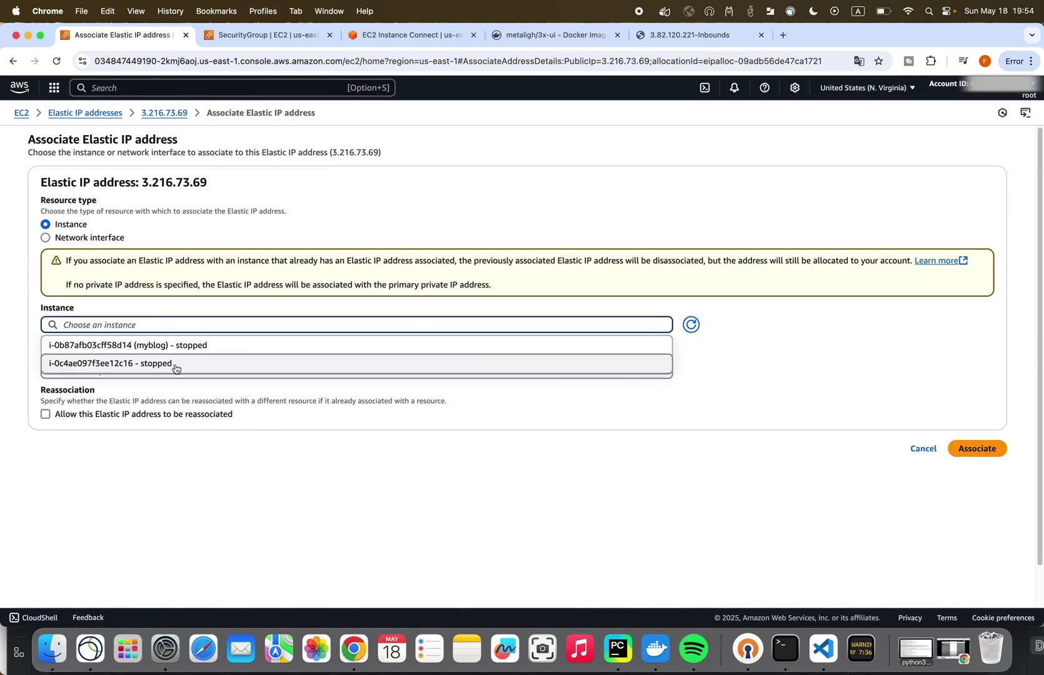
- Verify instance i-0c4ae097f3ee12c16 in the EC2 list showing all instance states
click(276, 38)
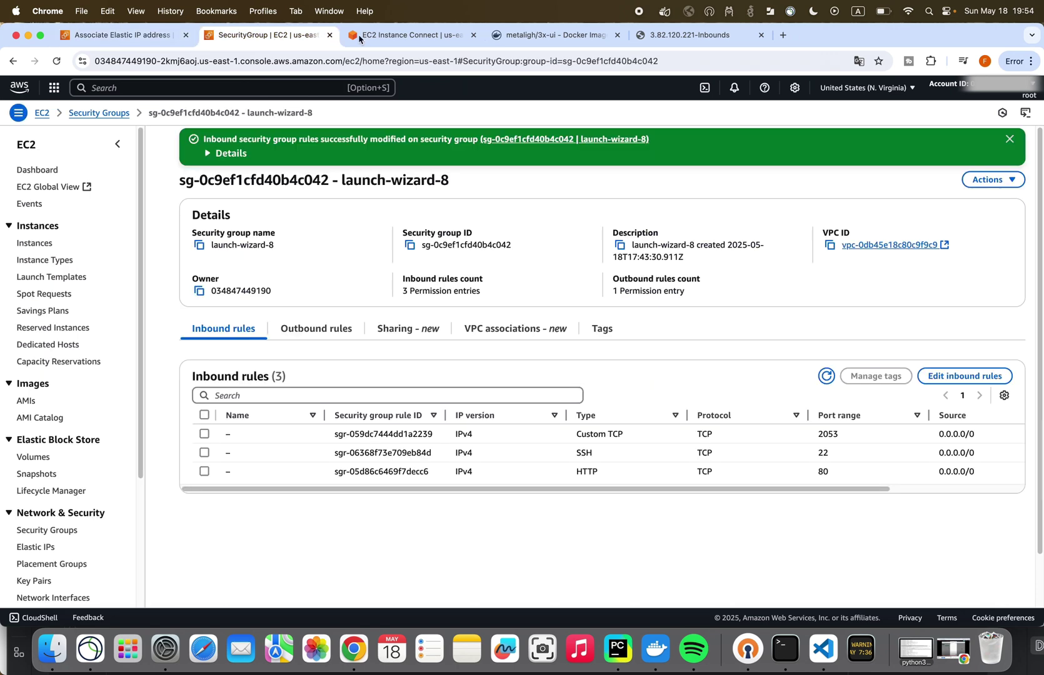
click(378, 36)
click(168, 87)
text(ec2)
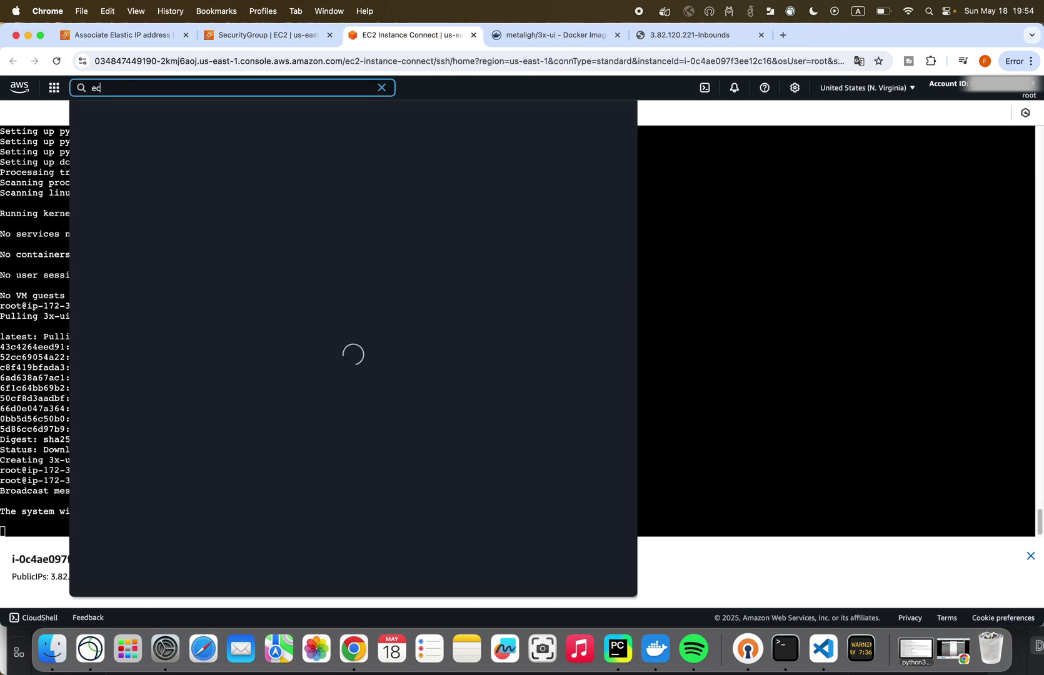
click(246, 230)
click(273, 182)
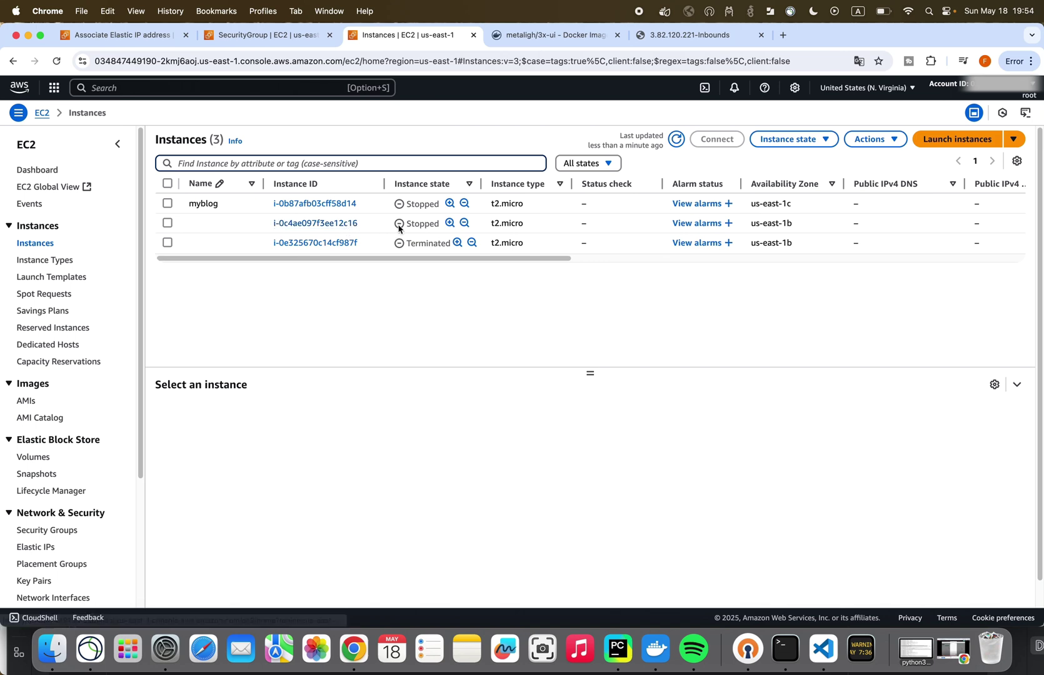
click(360, 223)
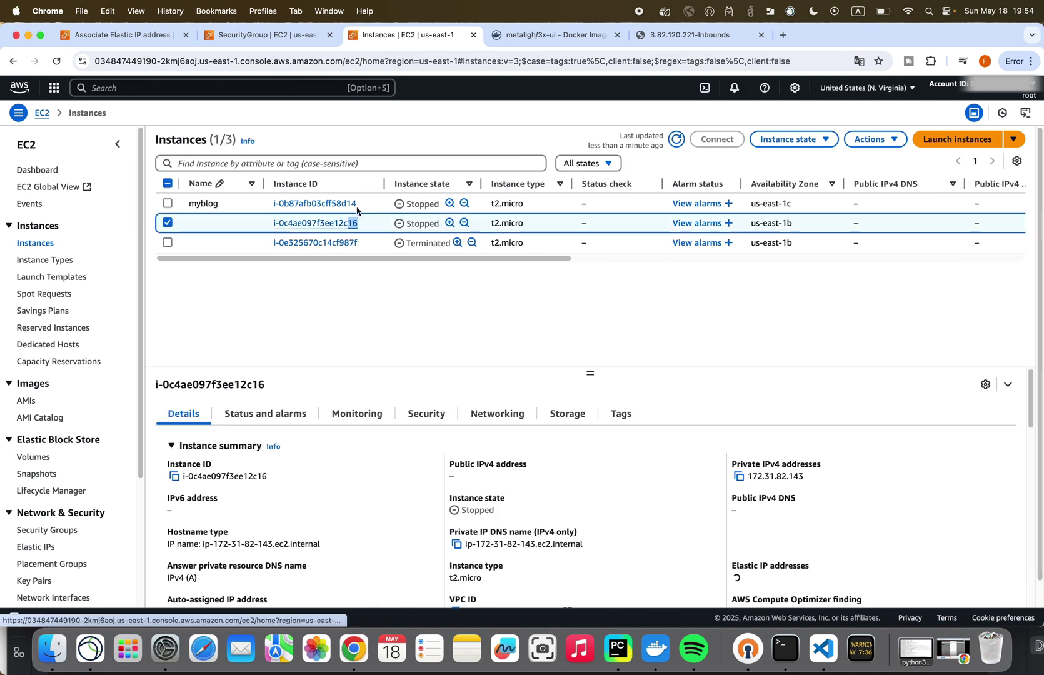
- Choose instance i-0c4ae097f3ee12c16 in the association form and associate the Elastic IP
click(154, 35)
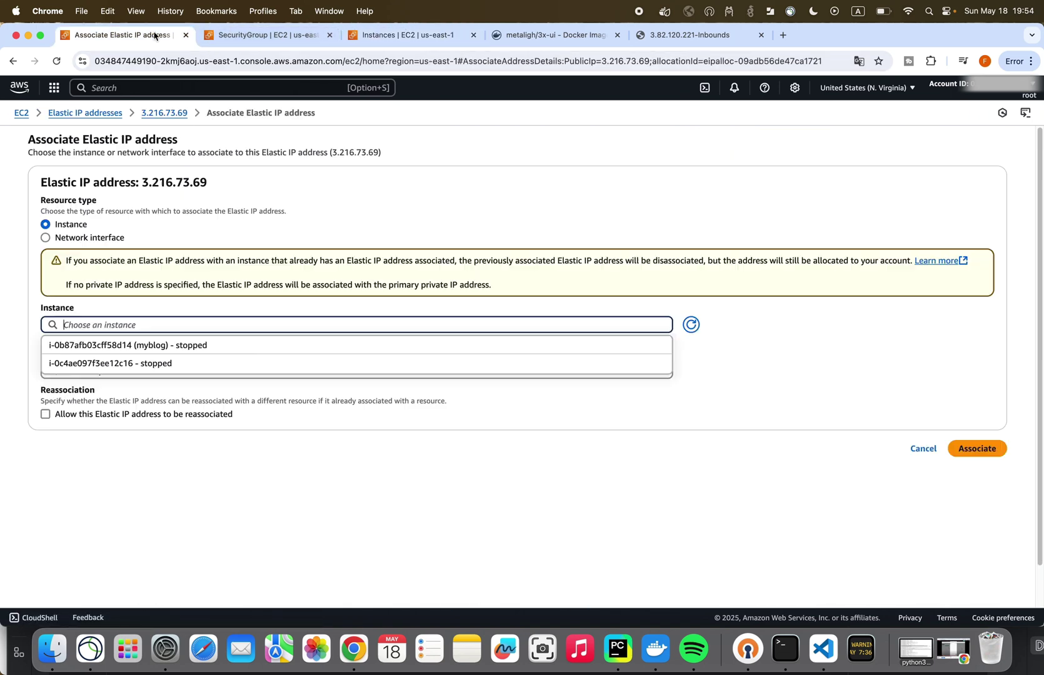
click(132, 363)
scroll(231, 363, down, 1)
scroll(231, 363, down, 1)
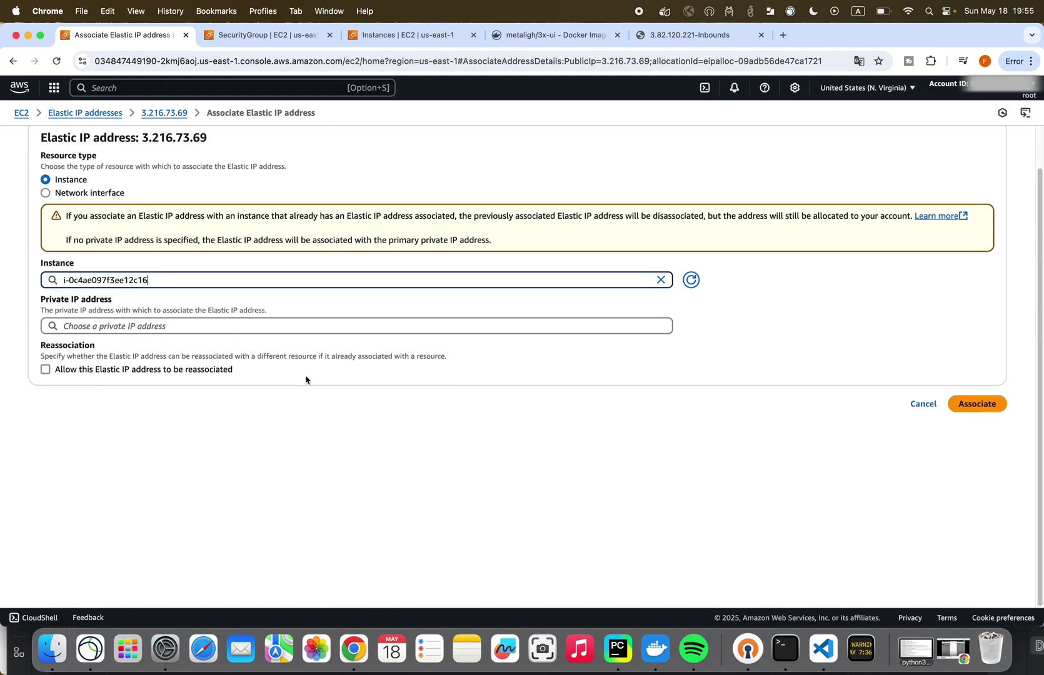
click(975, 403)
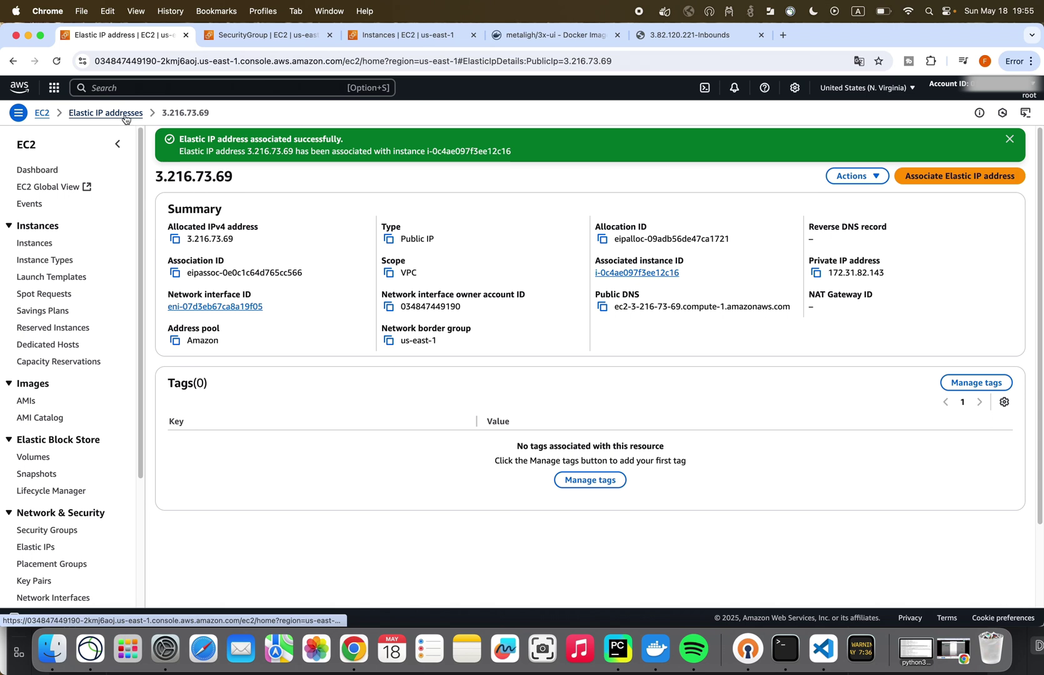
- Start instance i-0c4ae097f3ee12c16, whose public address now shows 3.216.73.69
click(43, 244)
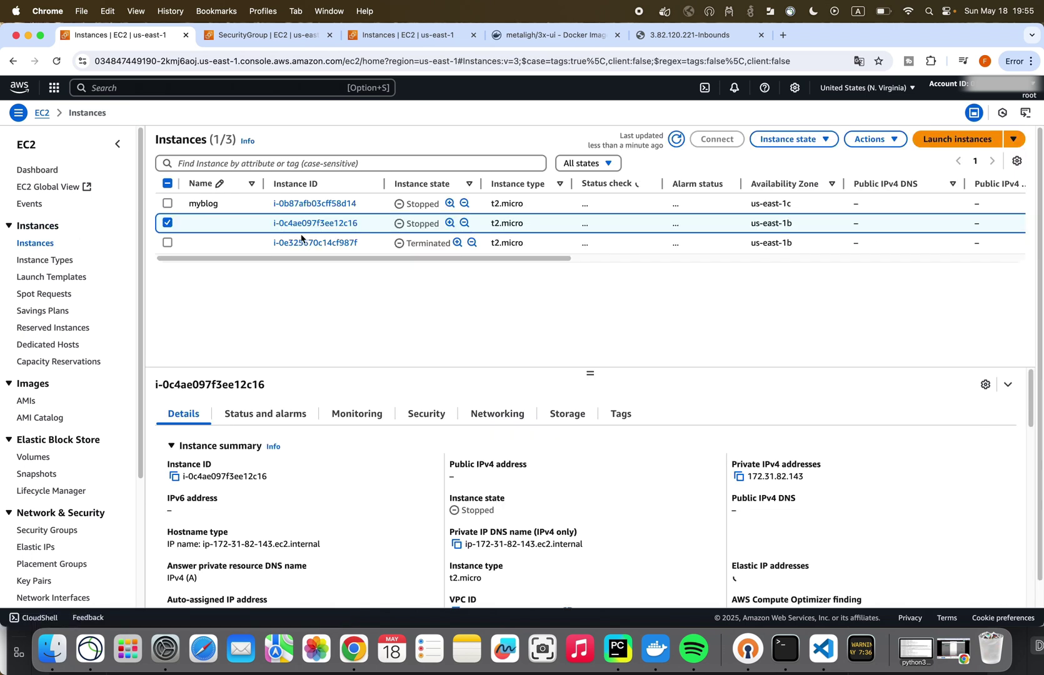
click(332, 227)
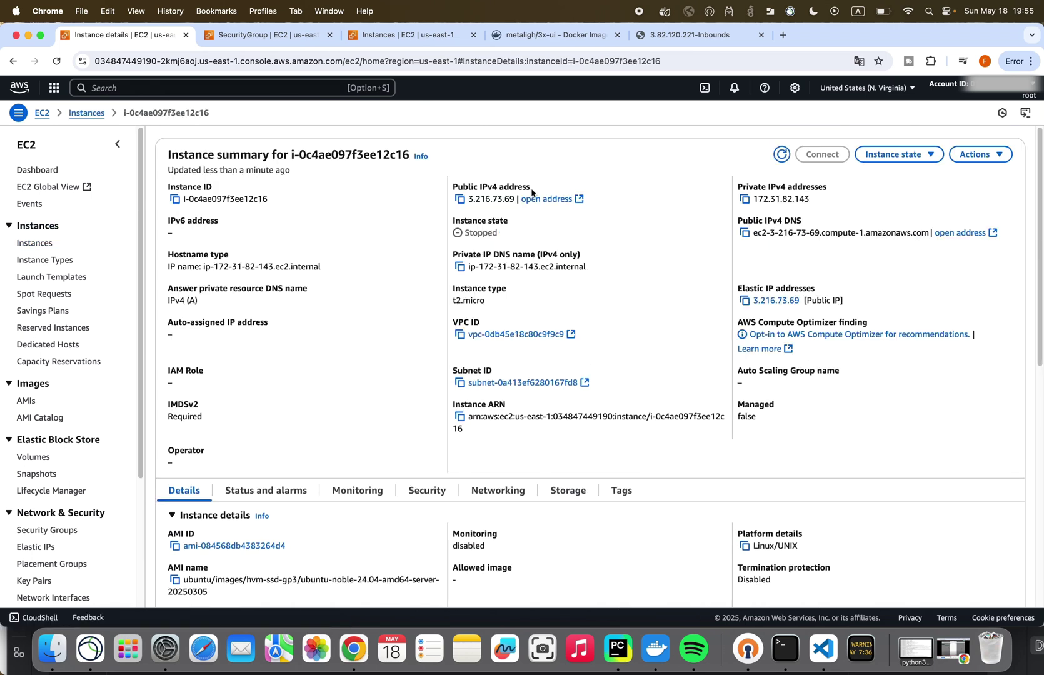
drag(467, 199, 516, 199)
click(574, 168)
click(894, 154)
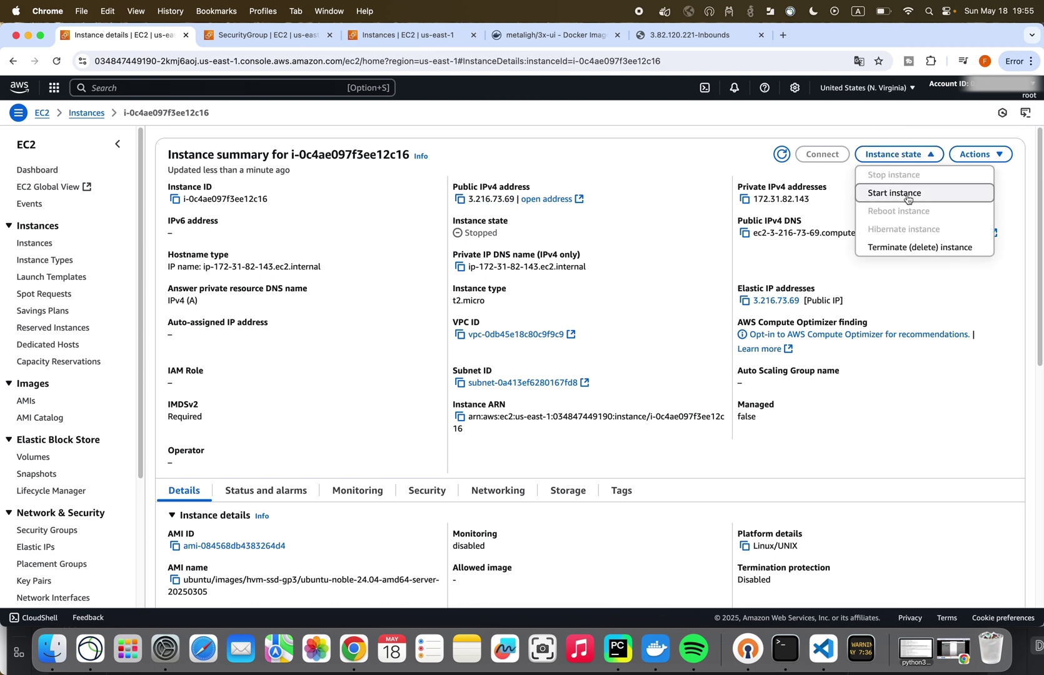
click(684, 170)
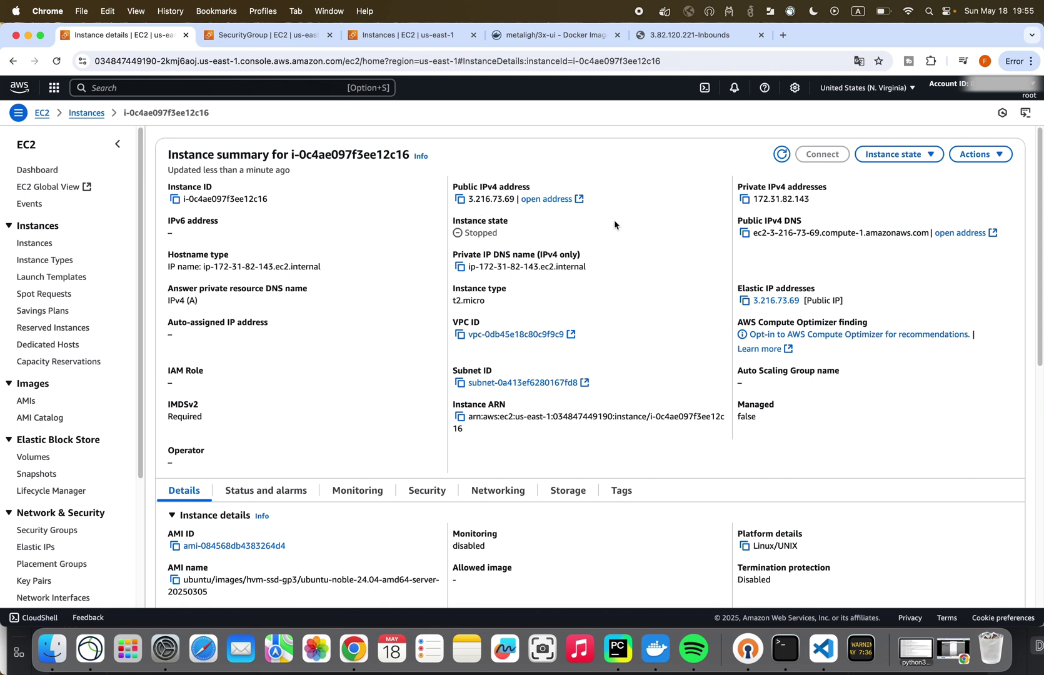
click(886, 156)
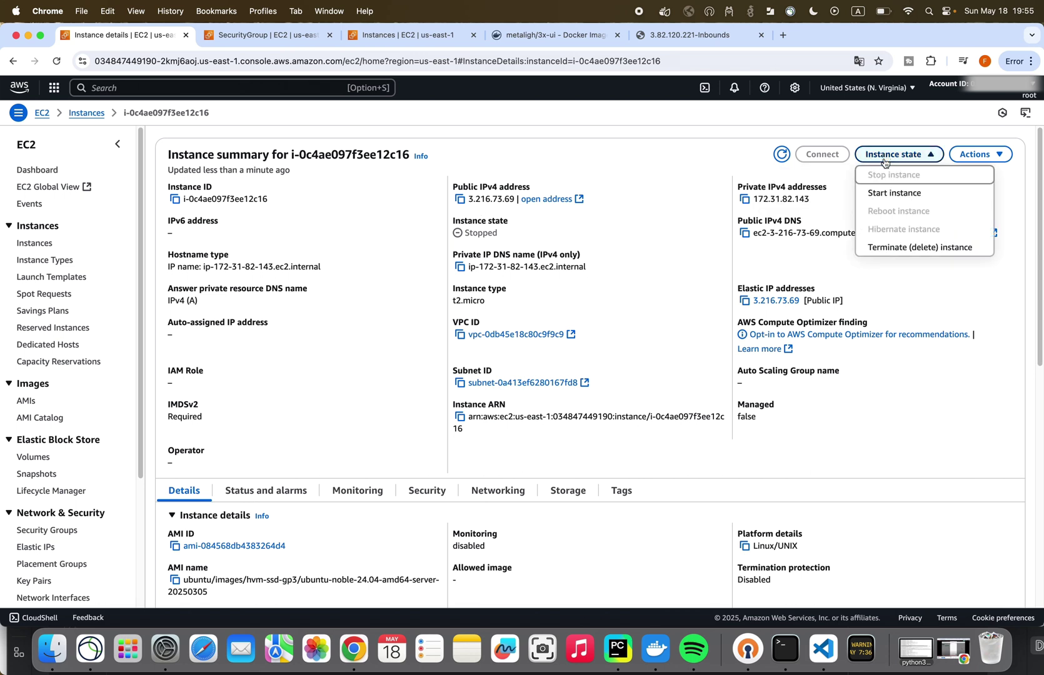
click(889, 195)
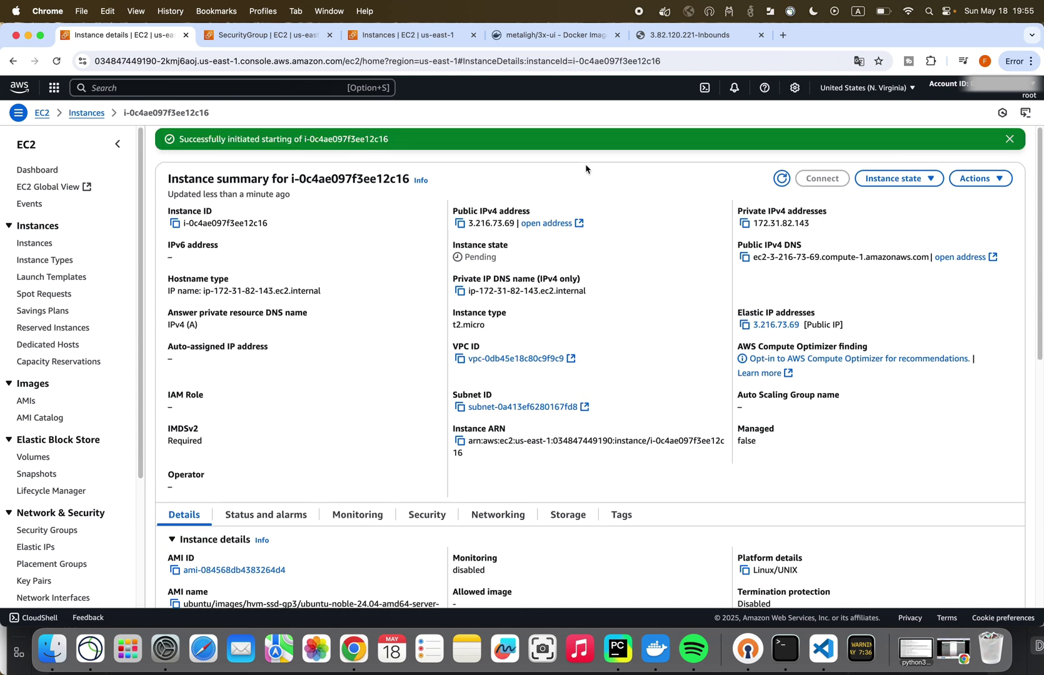
- Copy Elastic IP 3.216.73.69 and load the 3x-ui panel at that address
click(682, 37)
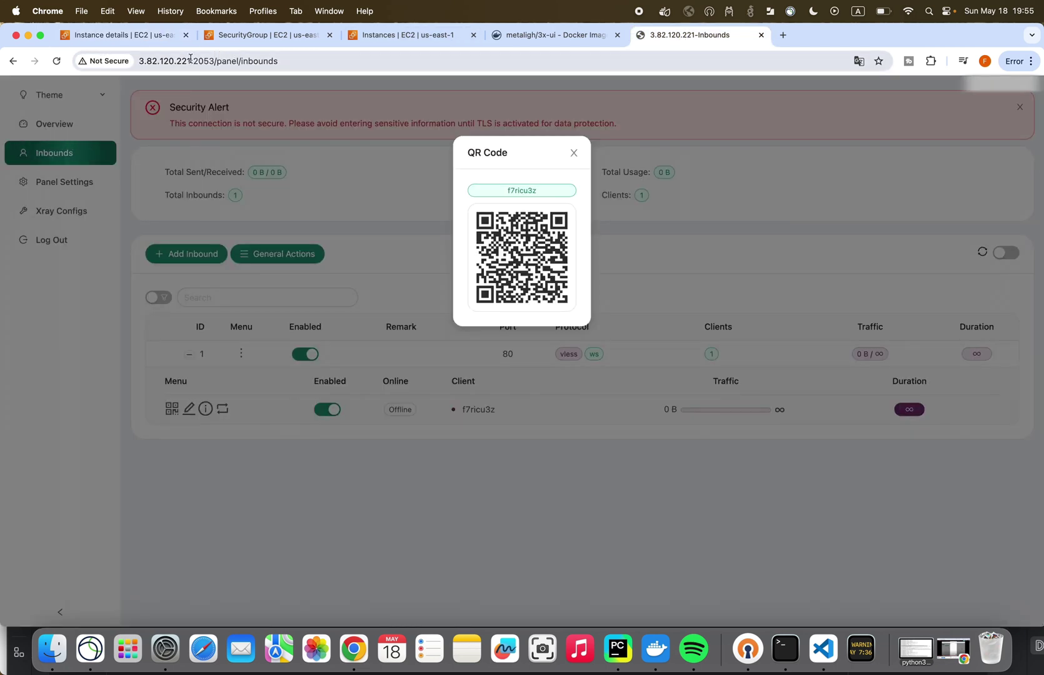
drag(192, 62, 138, 63)
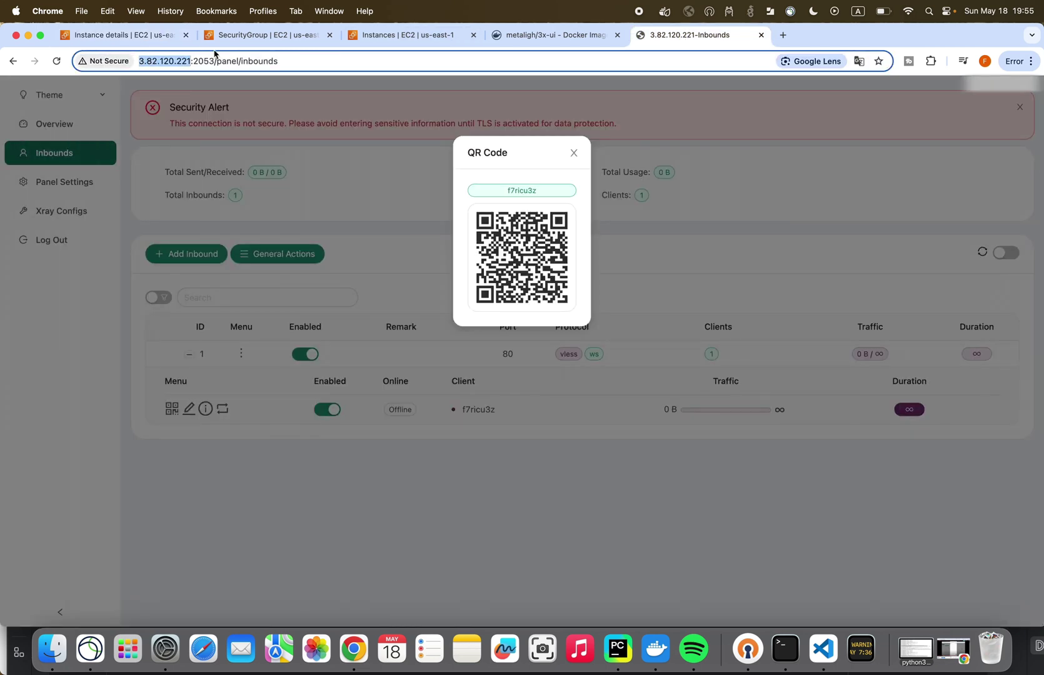
click(398, 35)
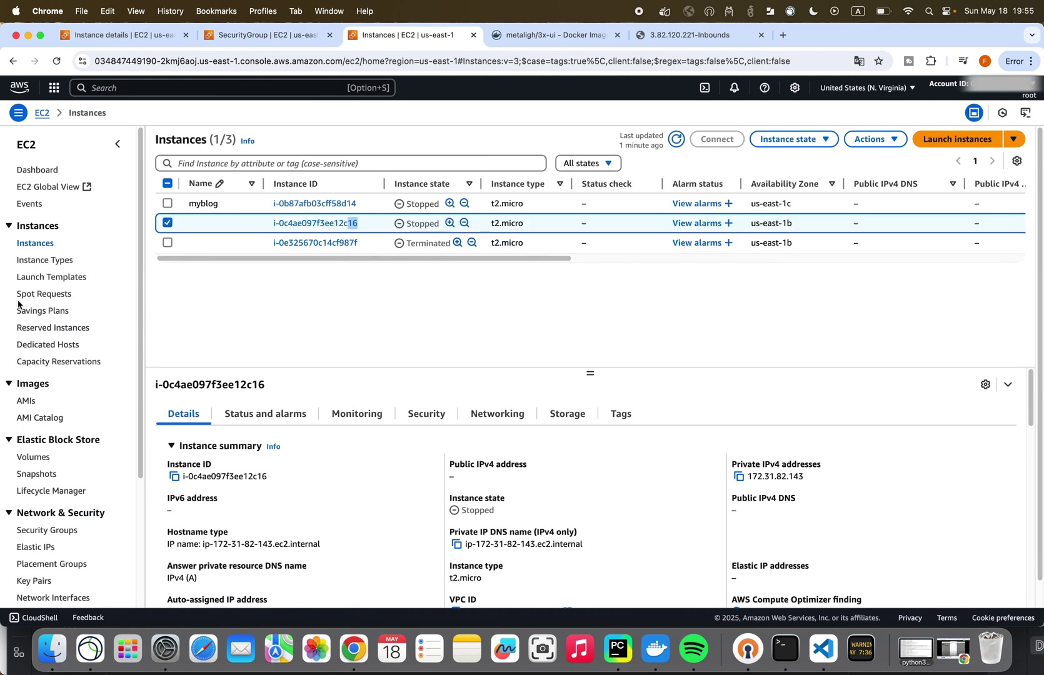
click(45, 549)
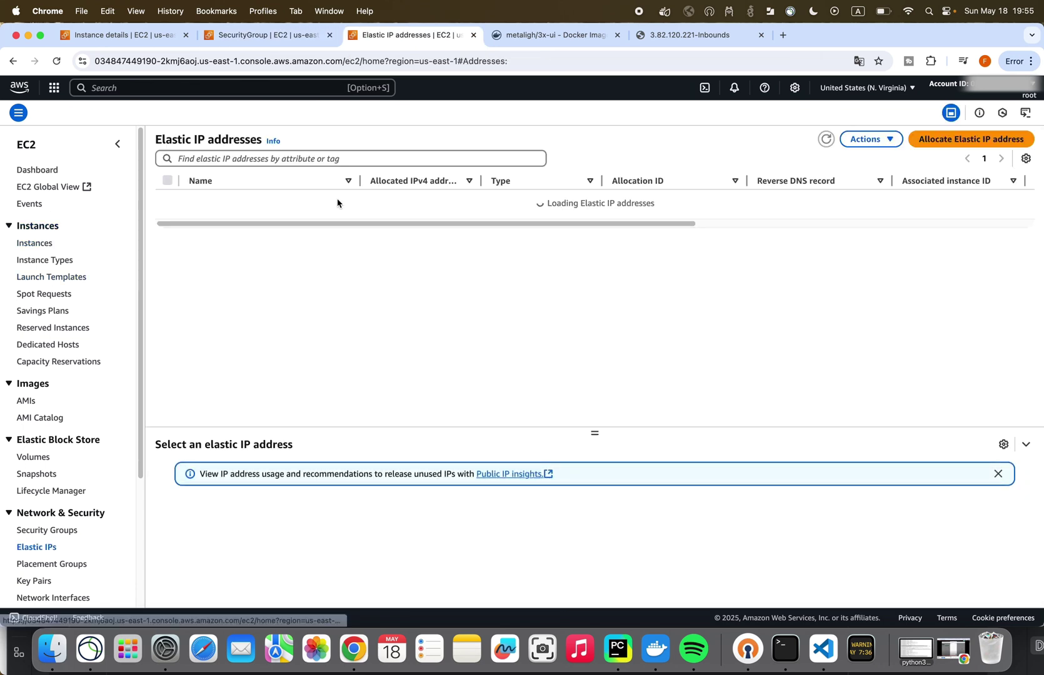
drag(433, 207, 367, 200)
key(super+c)
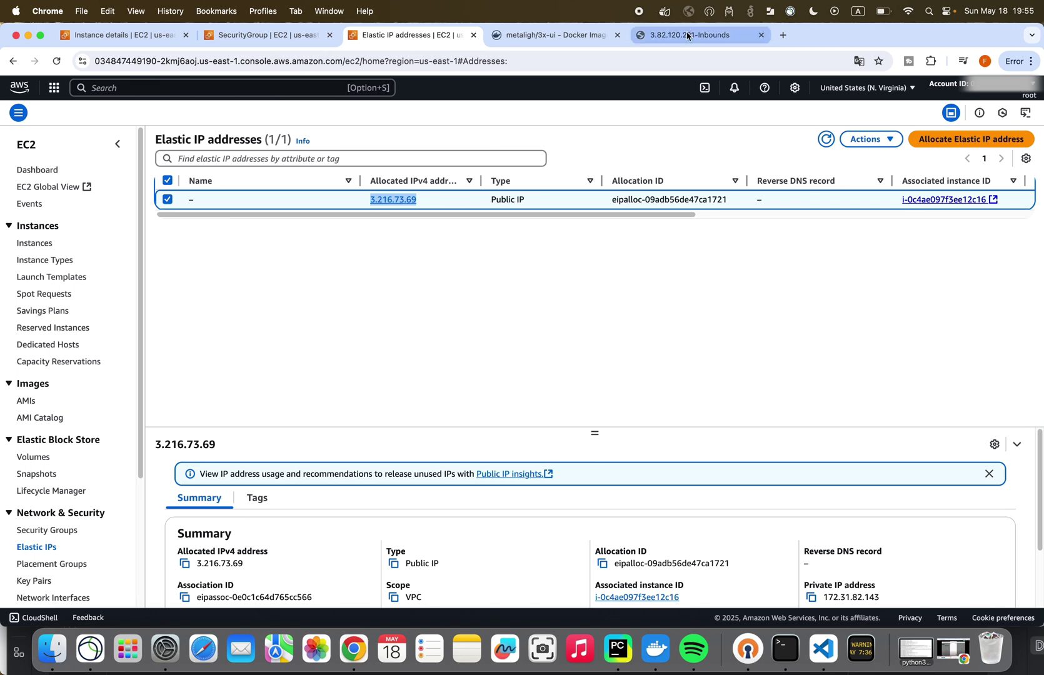
click(690, 35)
key(super+v)
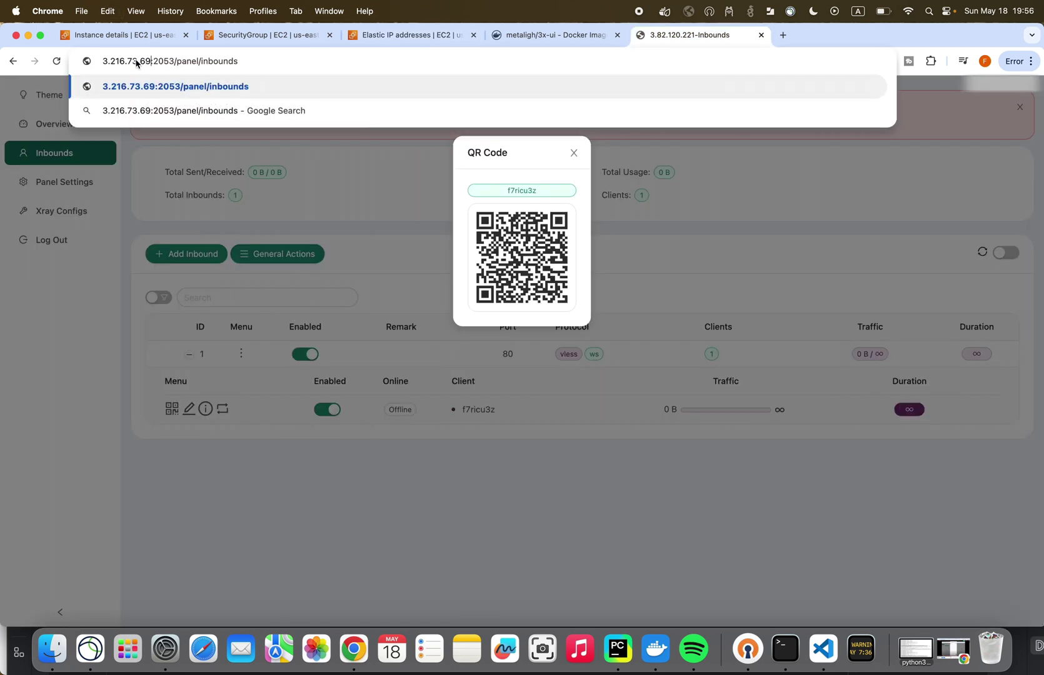
key(Return)
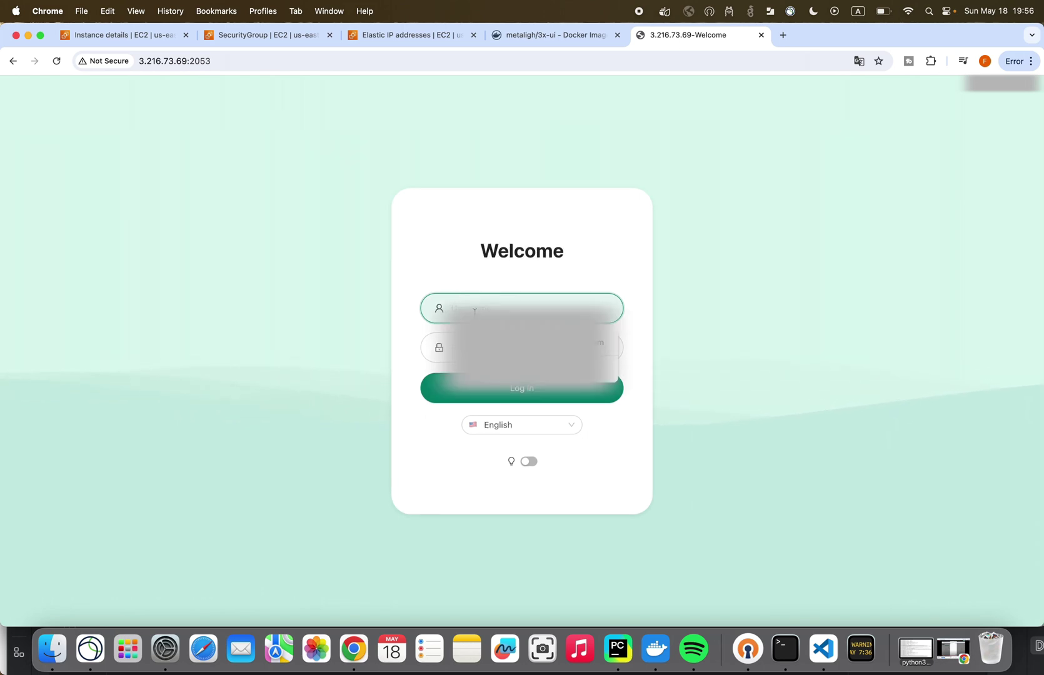
- Sign in with the default credentials and open the Inbounds list
text(admin)
key(Tab)
text(admin)
key(Return)
click(64, 181)
click(54, 153)
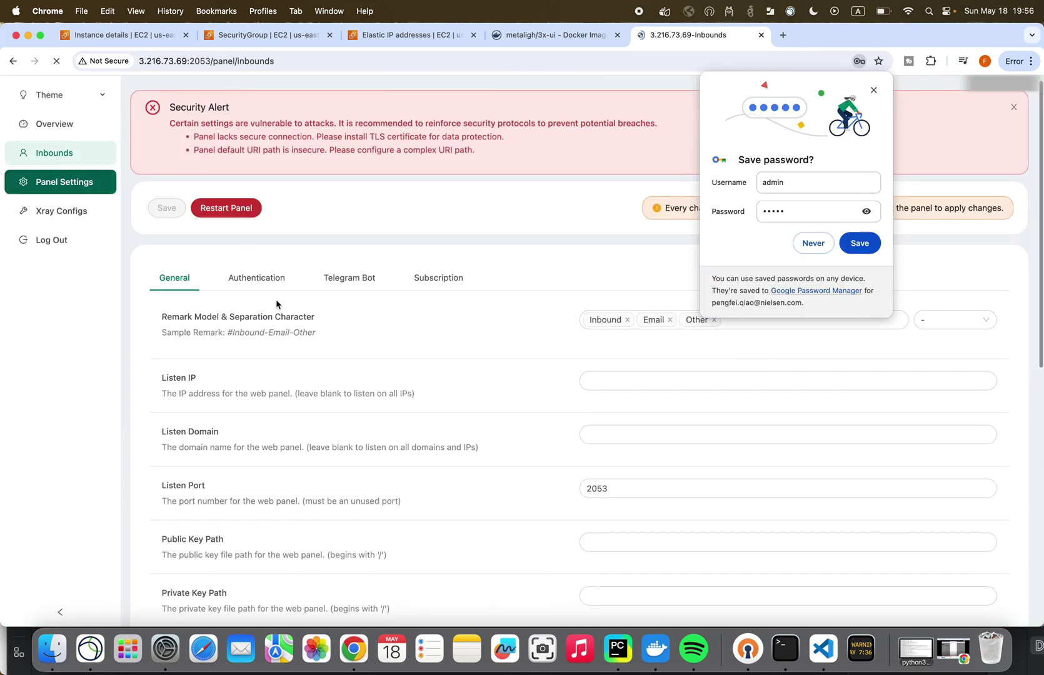
click(813, 243)
- Show the inbound client's QR code to reconnect the phone, then close it
click(189, 353)
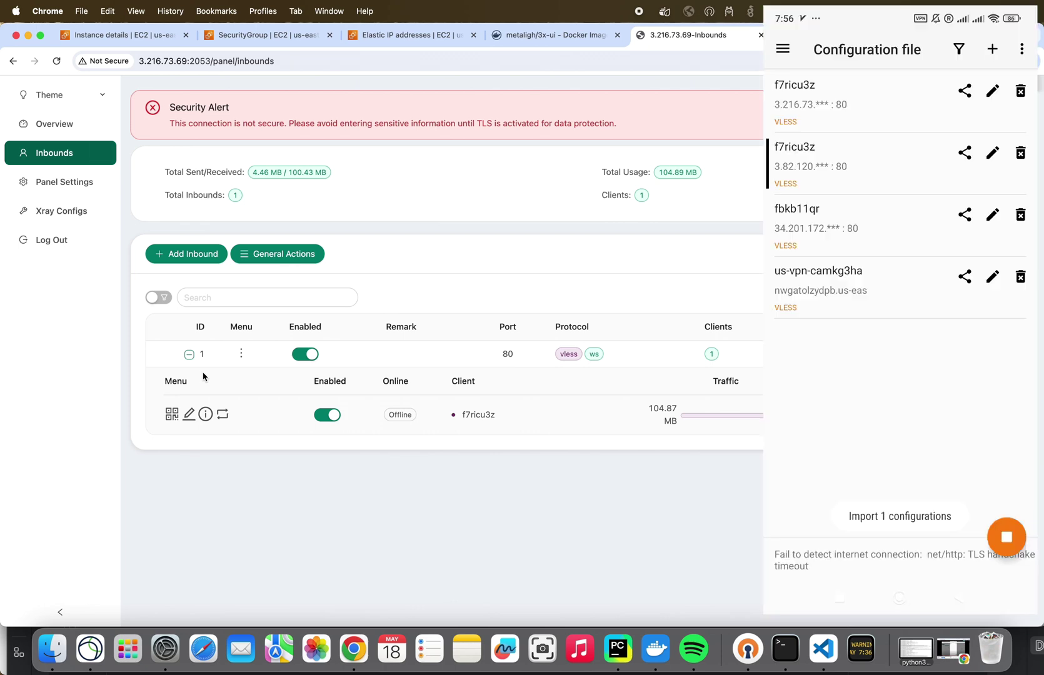
click(171, 414)
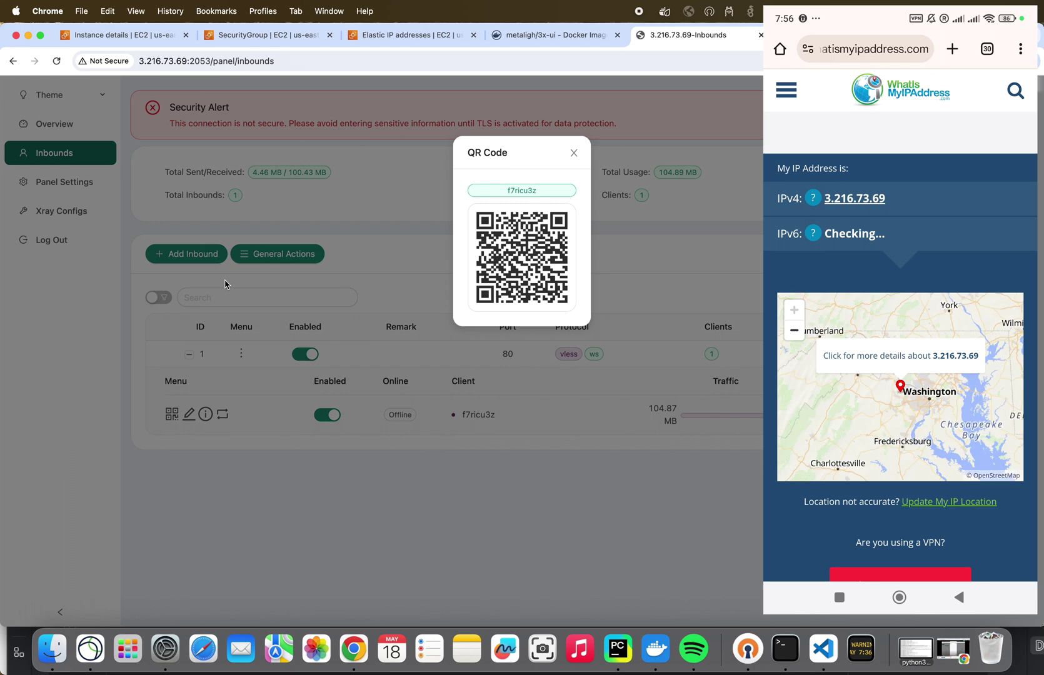
click(573, 153)
click(175, 35)
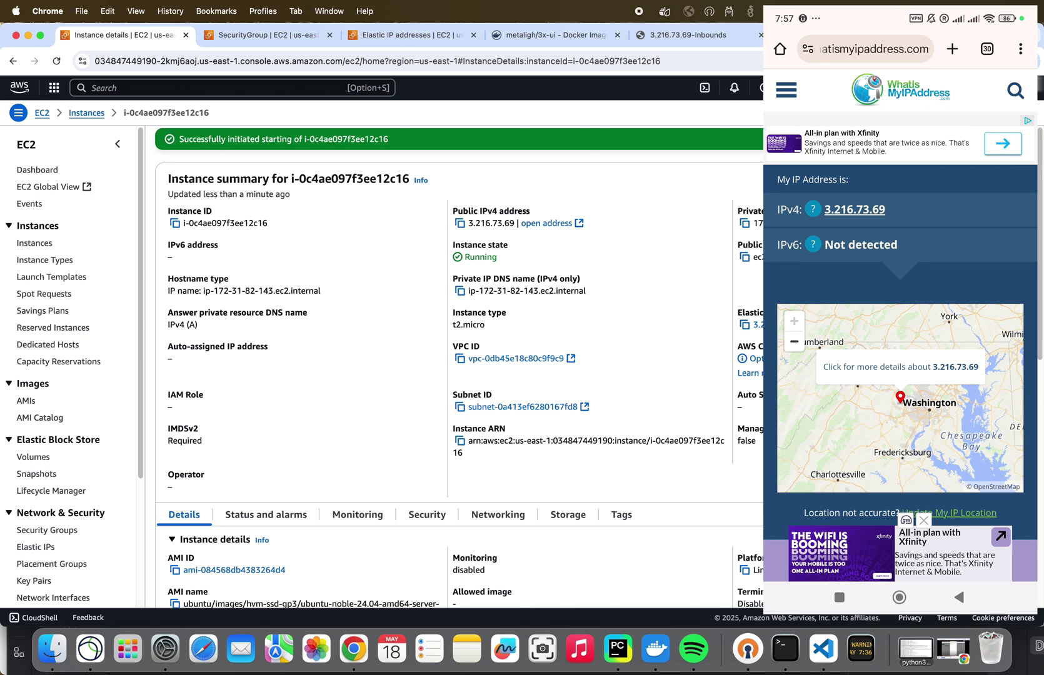
- Terminate the 3x-ui instance and find 3.216.73.69 in the Elastic IPs list
click(887, 281)
click(764, 473)
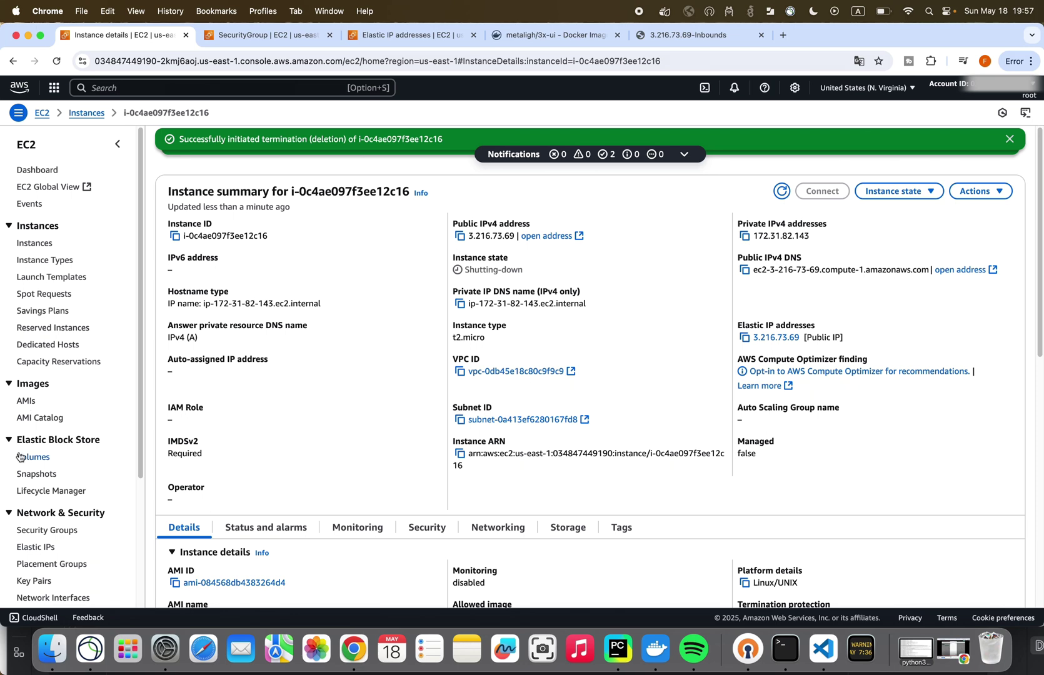
click(36, 547)
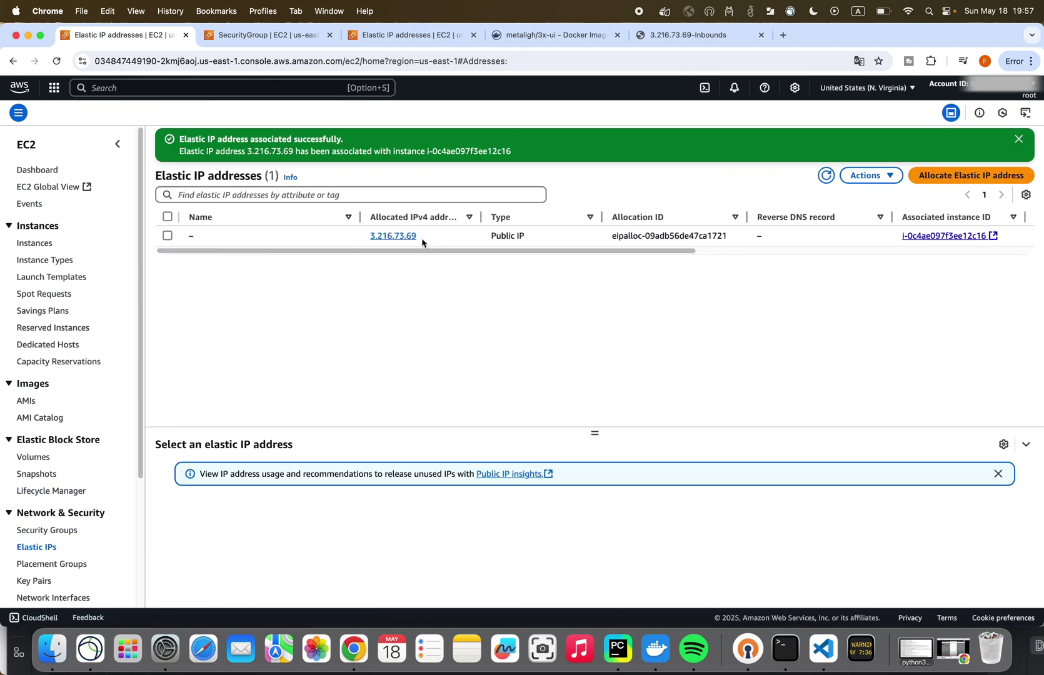
drag(422, 242, 356, 236)
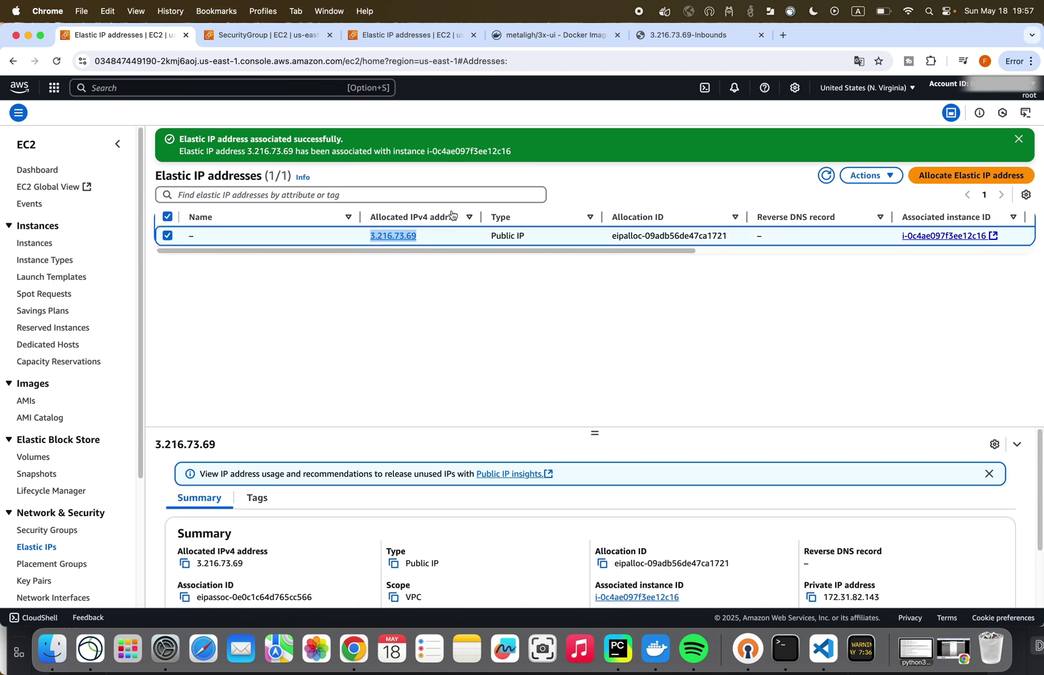
click(579, 161)
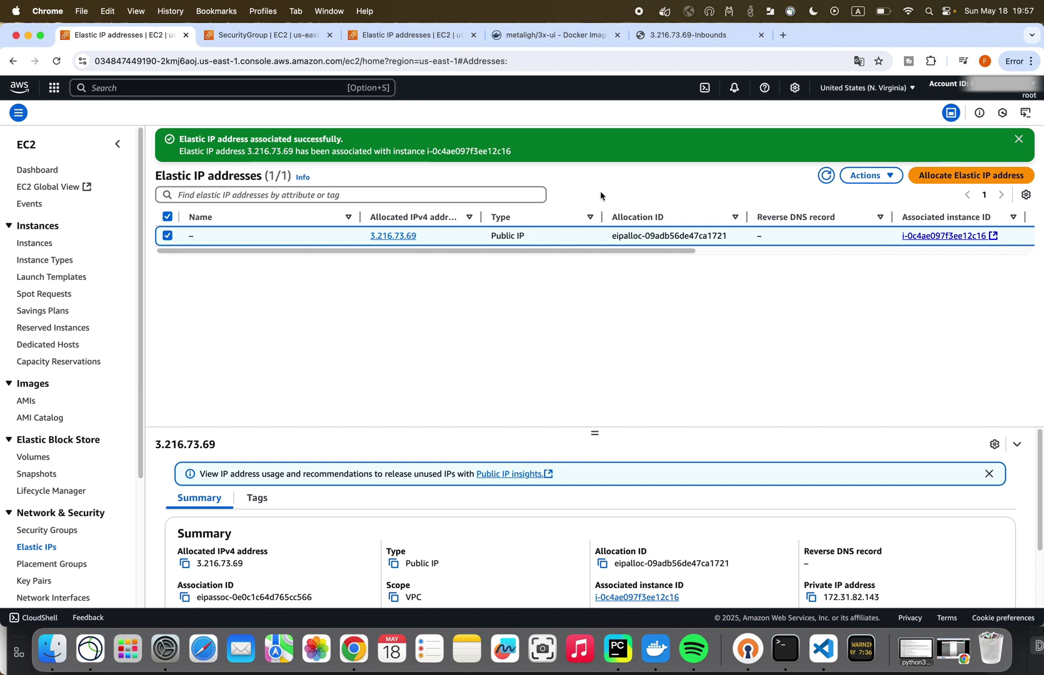
- Attempt to release Elastic IP 3.216.73.69 and read the refusal error
click(393, 236)
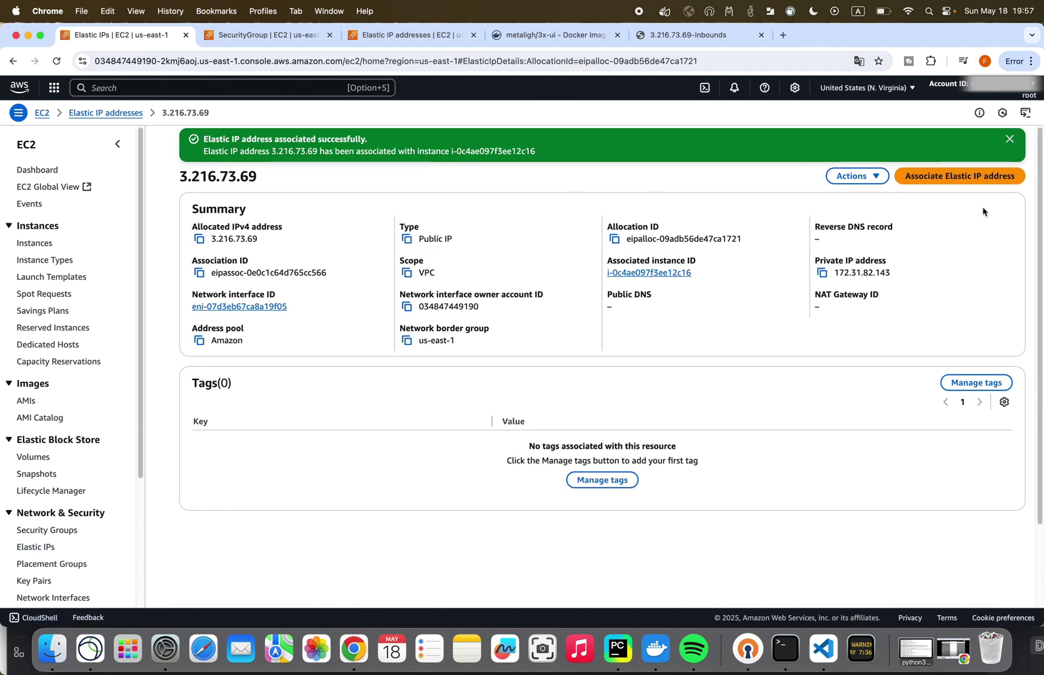
click(857, 175)
click(869, 199)
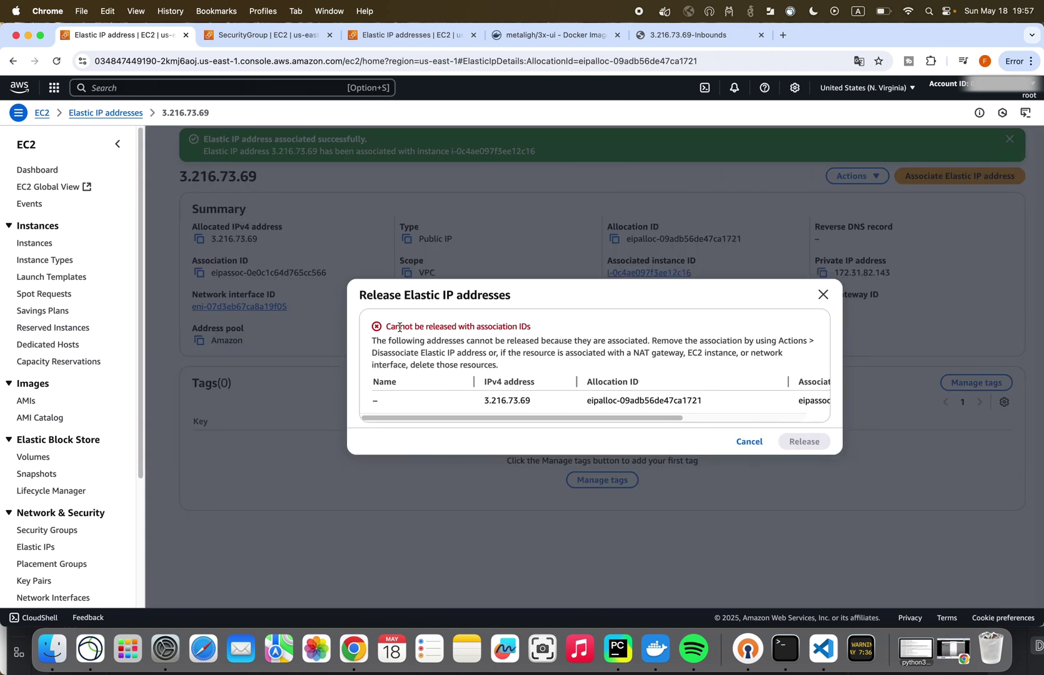
drag(387, 325, 536, 329)
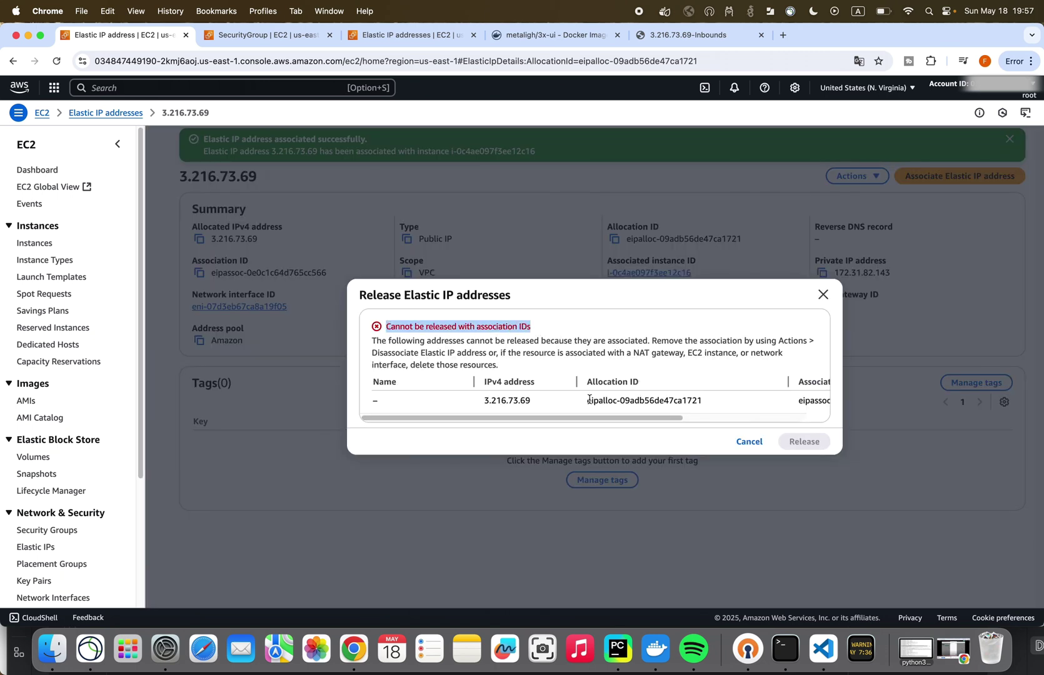
scroll(589, 400, right, 3)
scroll(589, 400, left, 3)
- Return to the EC2 Instances page through a console search for 'ec2'
click(410, 36)
click(216, 84)
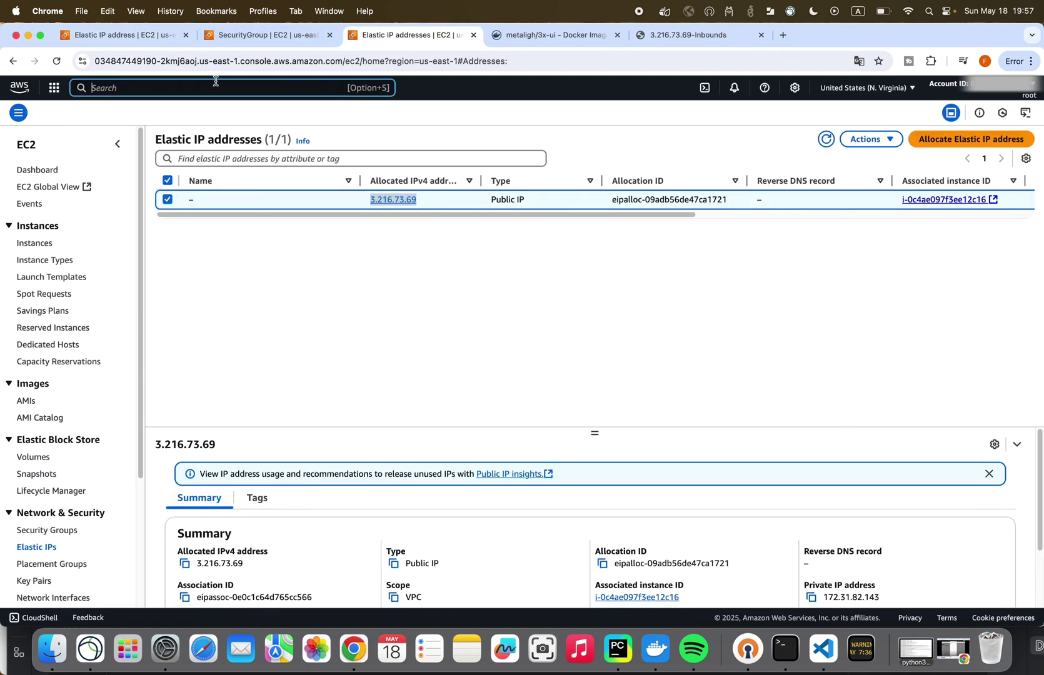
text(ec2)
key(Return)
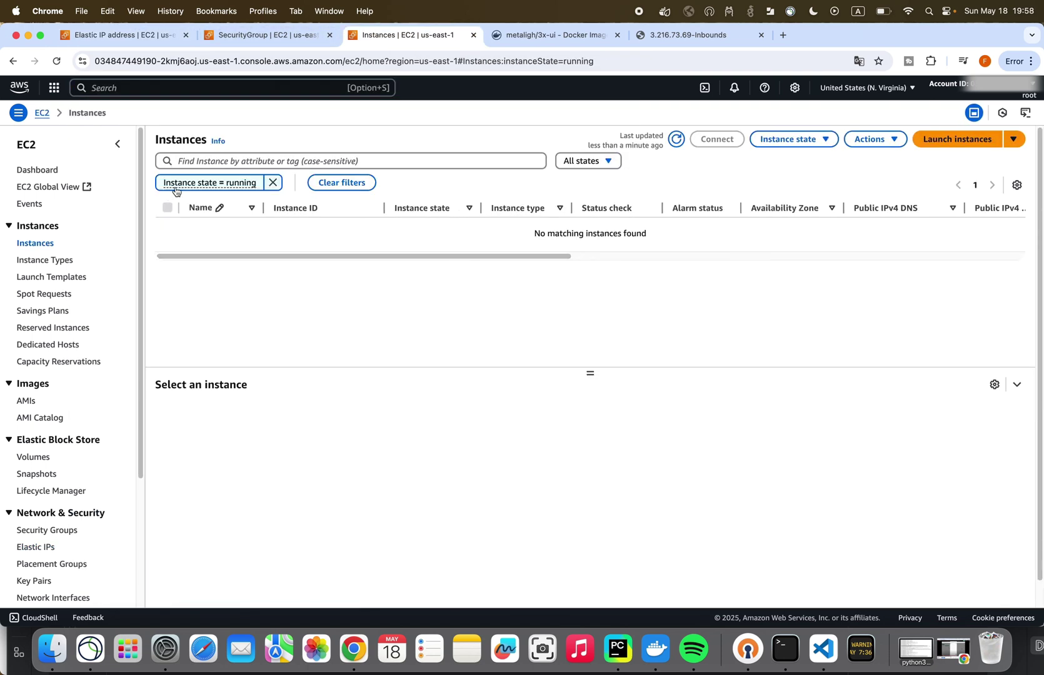
- Clear the running filter to confirm the instance is shutting down, then return to Elastic IP 3.216.73.69
click(273, 182)
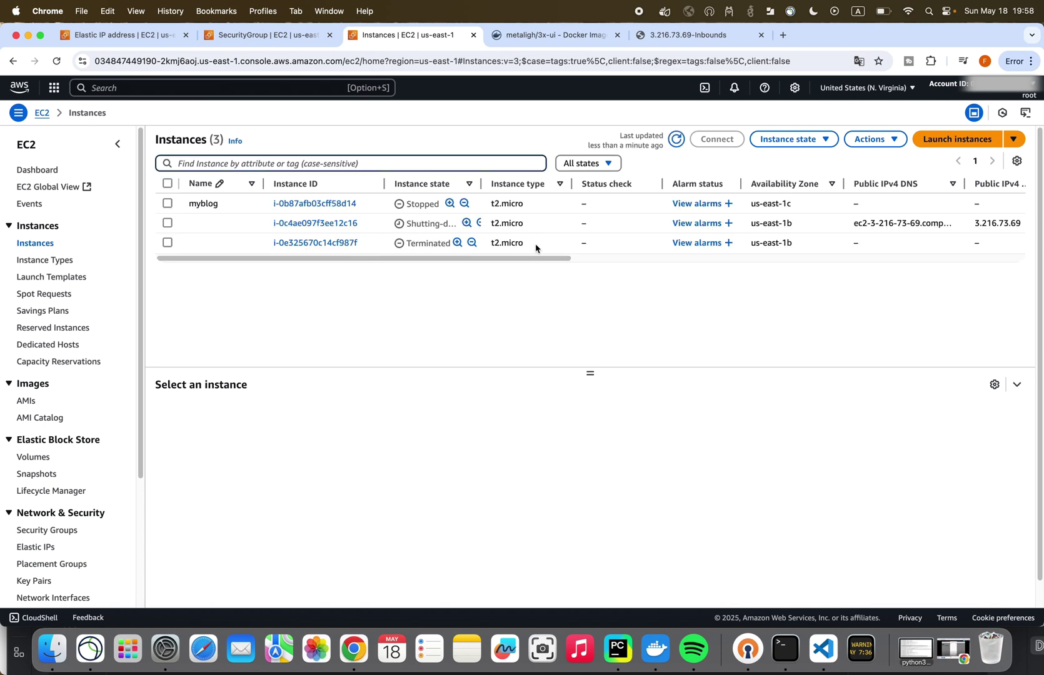
click(452, 223)
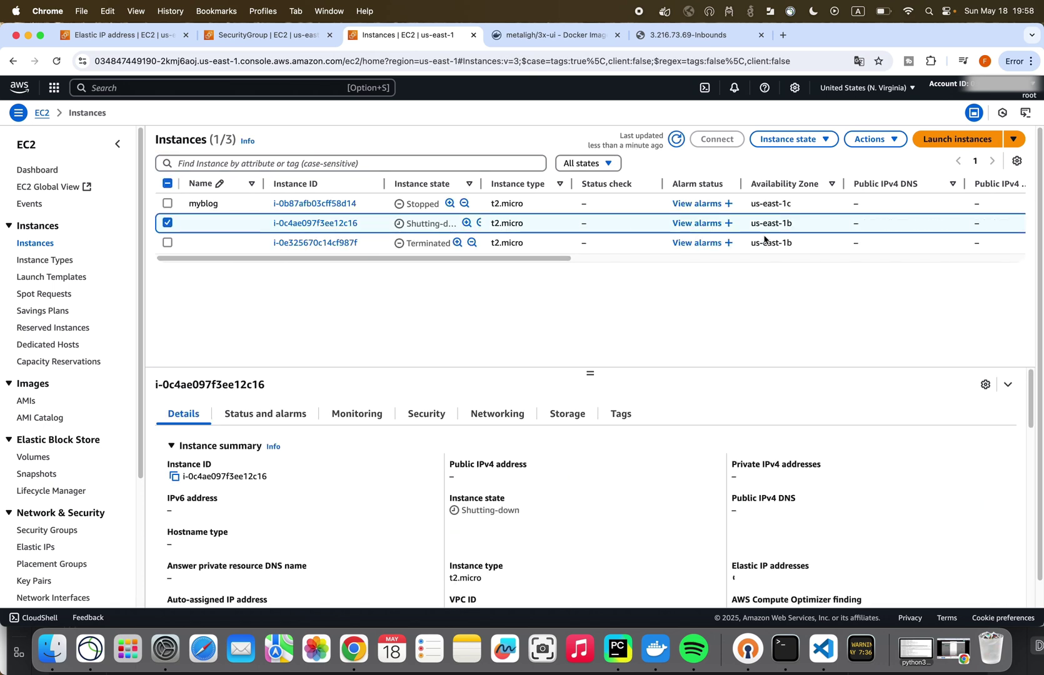
click(267, 35)
click(119, 35)
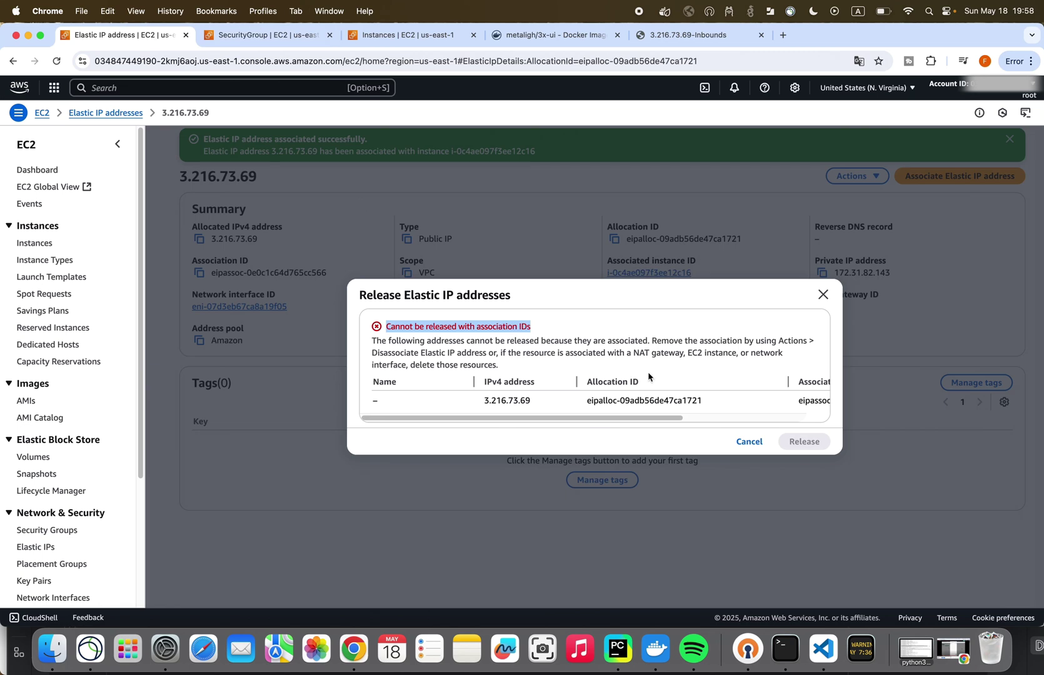
- Retry releasing Elastic IP 3.216.73.69, which is refused again because it is still associated
click(749, 441)
click(871, 177)
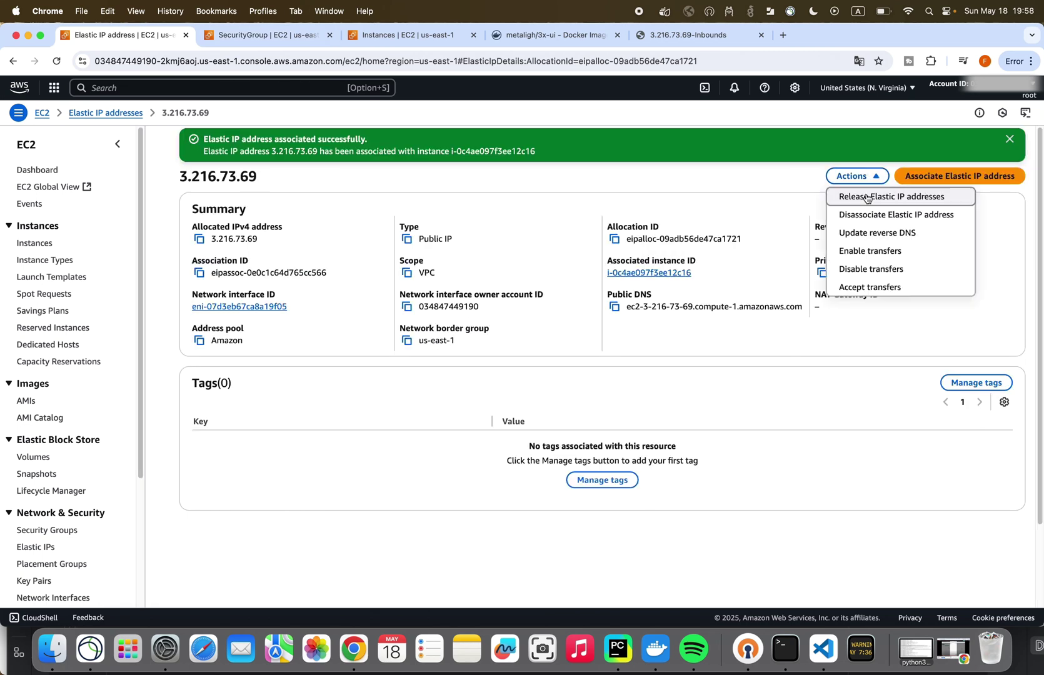
click(871, 196)
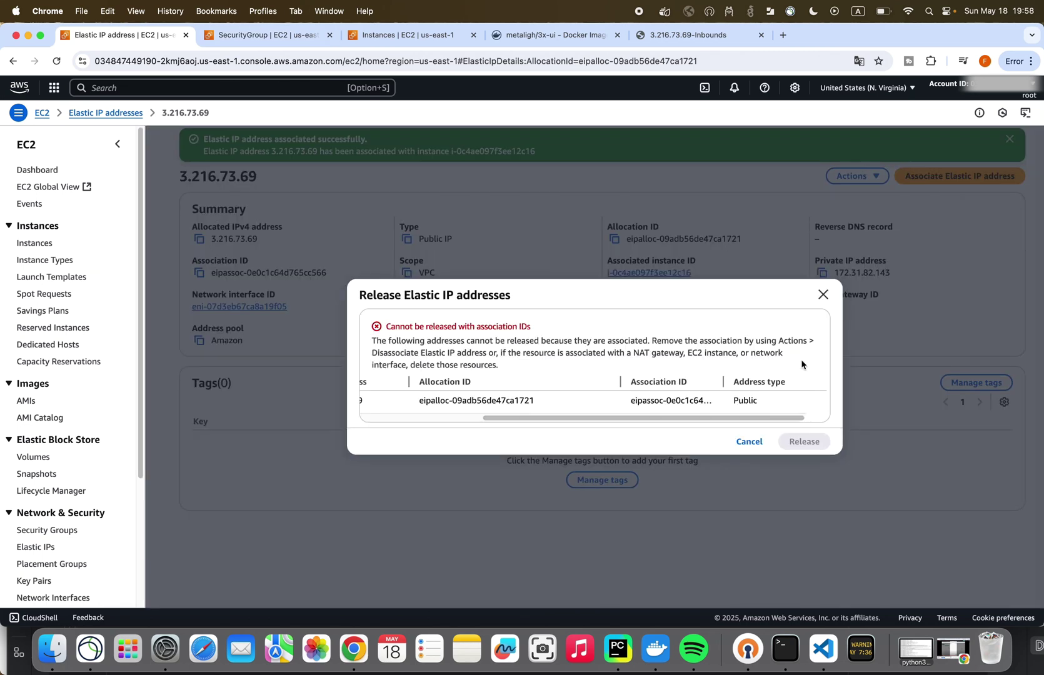
click(822, 294)
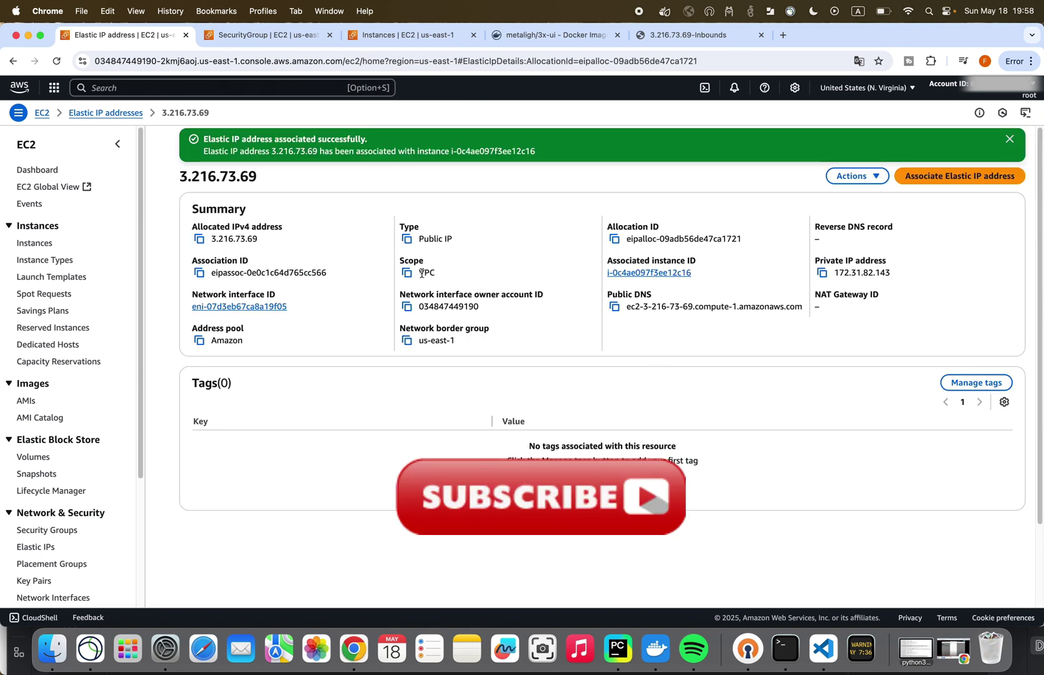
drag(354, 194, 181, 176)
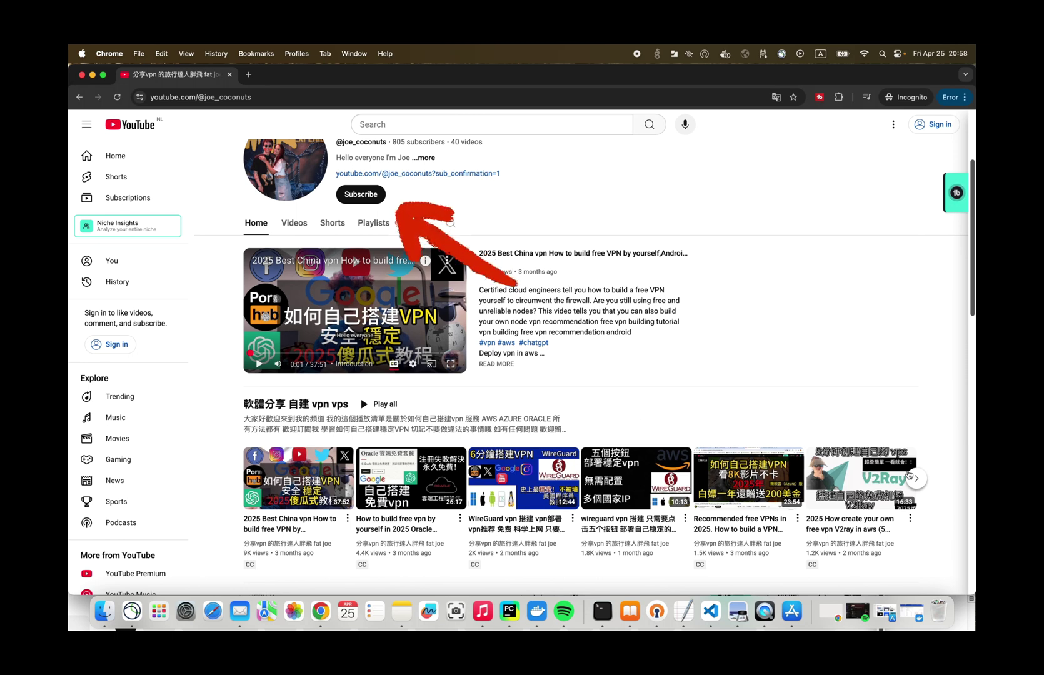
- Advance the channel's playlist carousel to the self-hosted VPN videos, including OpenVPN vs WireGuard
click(916, 478)
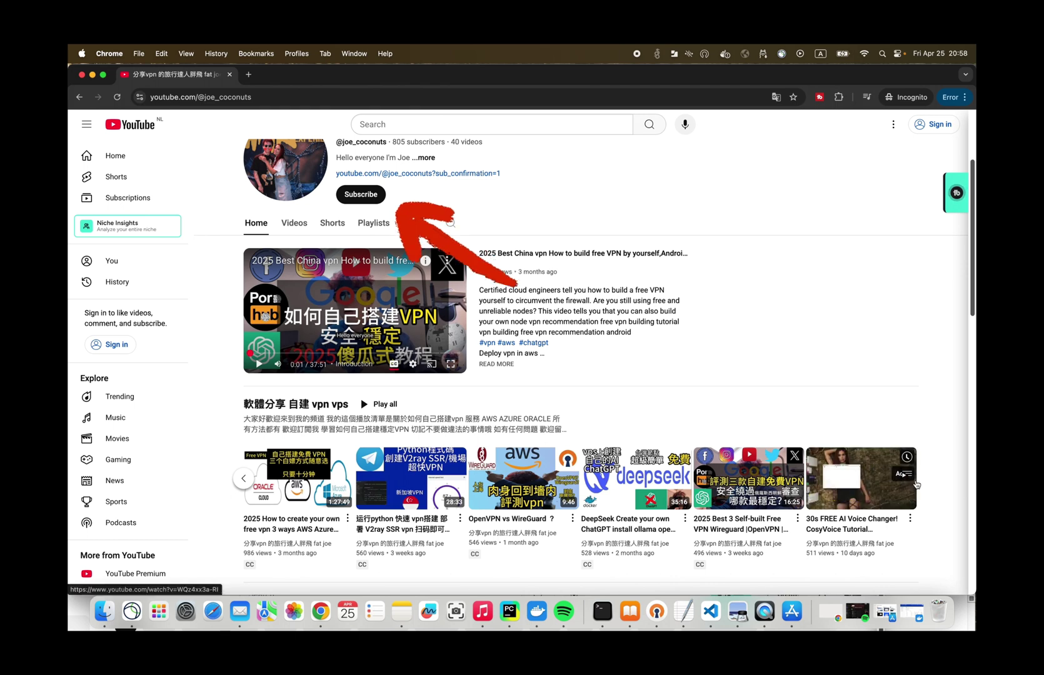
scroll(355, 405, down, 1)
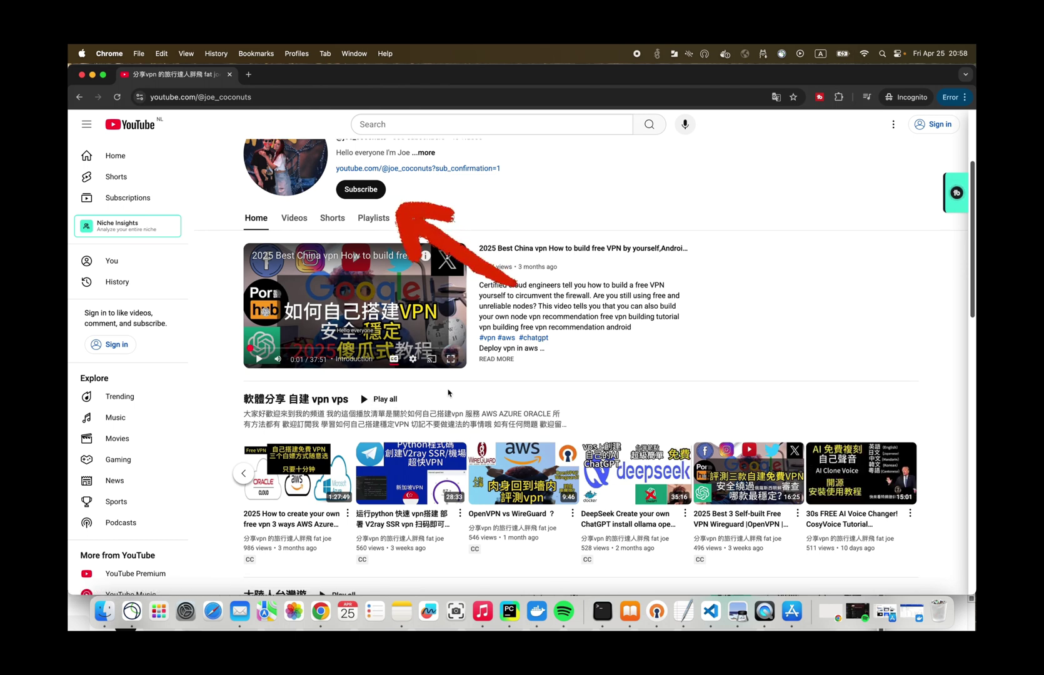